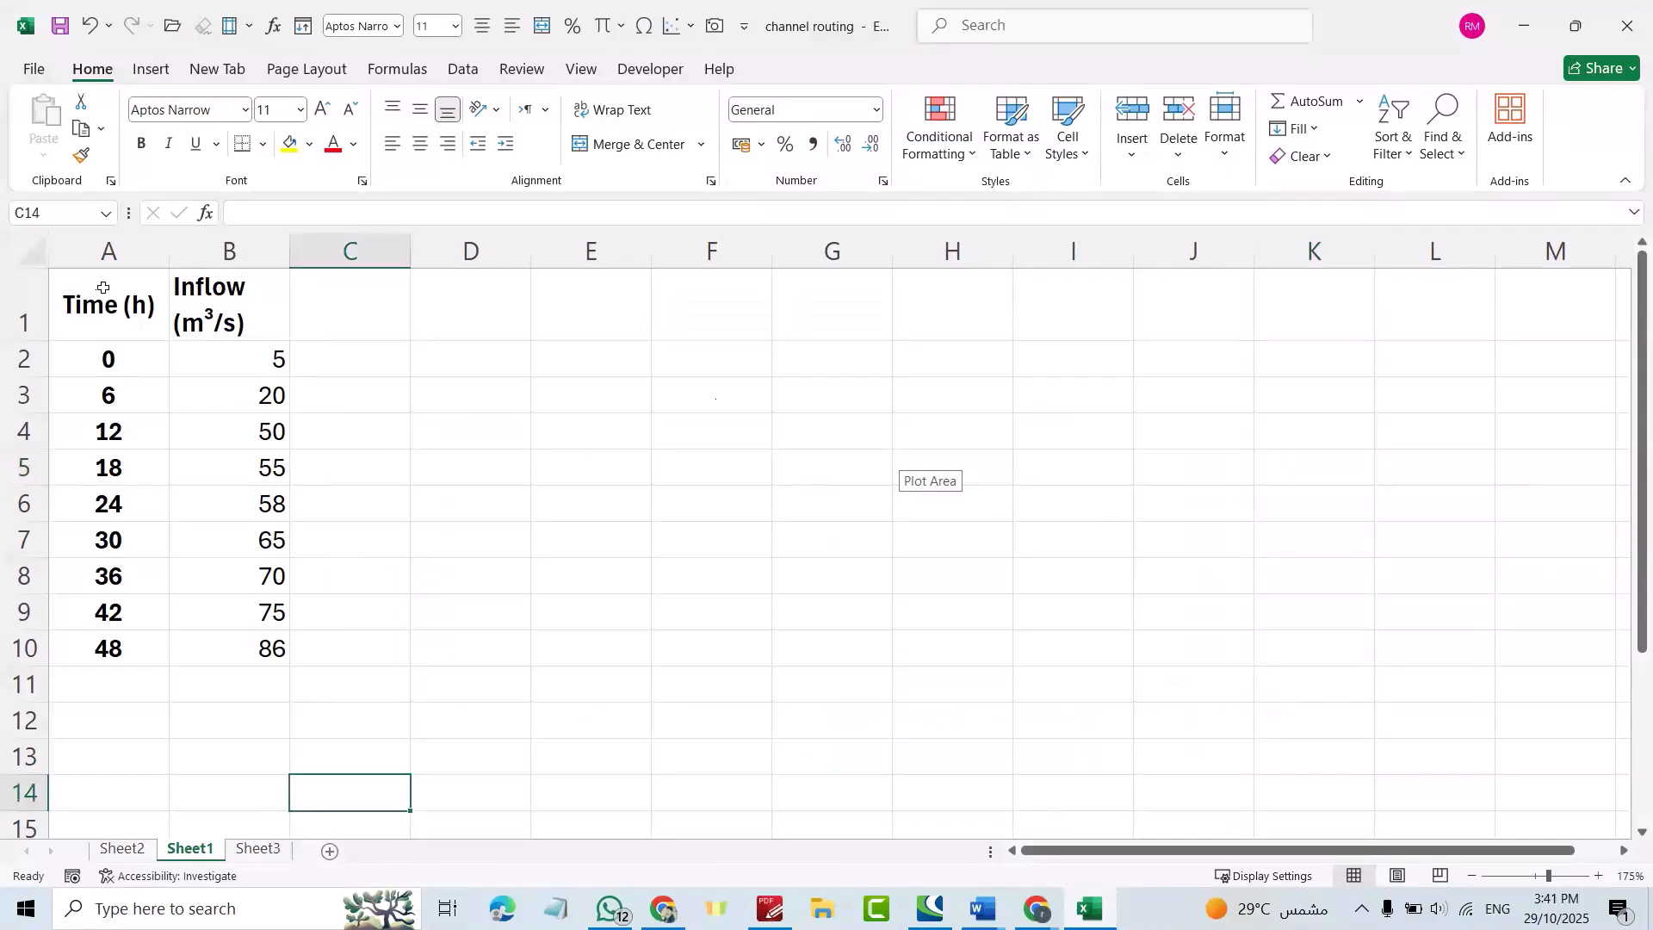
# Insert a Scatter with Smooth Lines and Markers chart from the Time and Inflow data in A1:B10.
pyautogui.moveTo(103, 288); pyautogui.dragTo(249, 647)
pyautogui.click(146, 70)
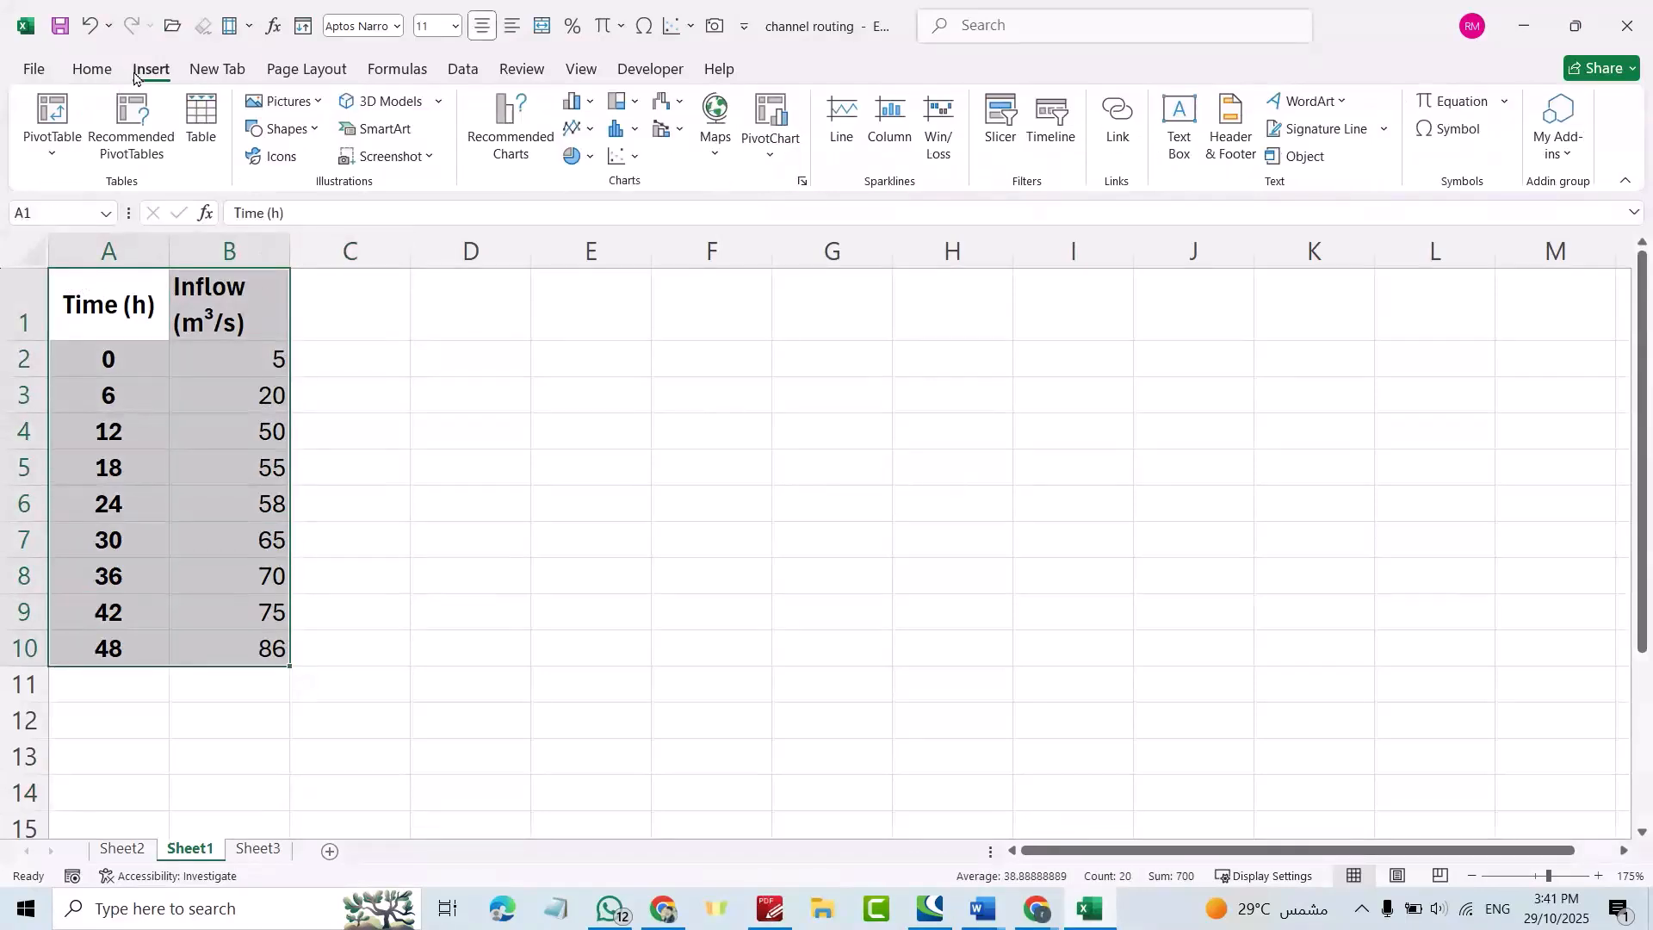
pyautogui.click(627, 157)
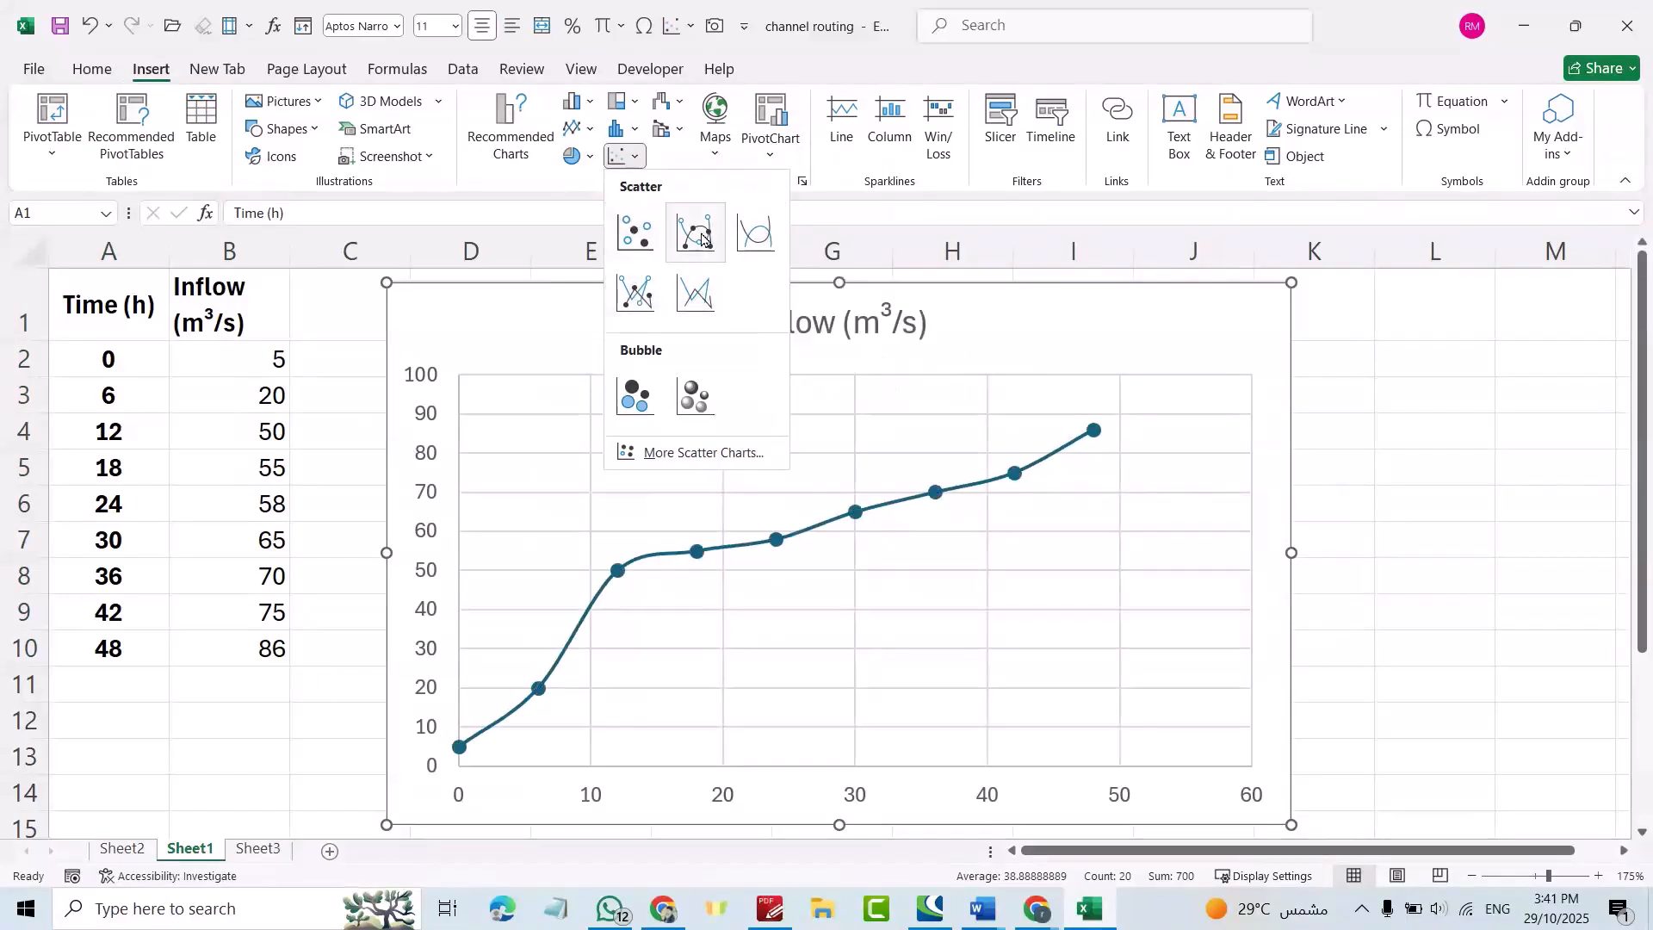
pyautogui.click(701, 237)
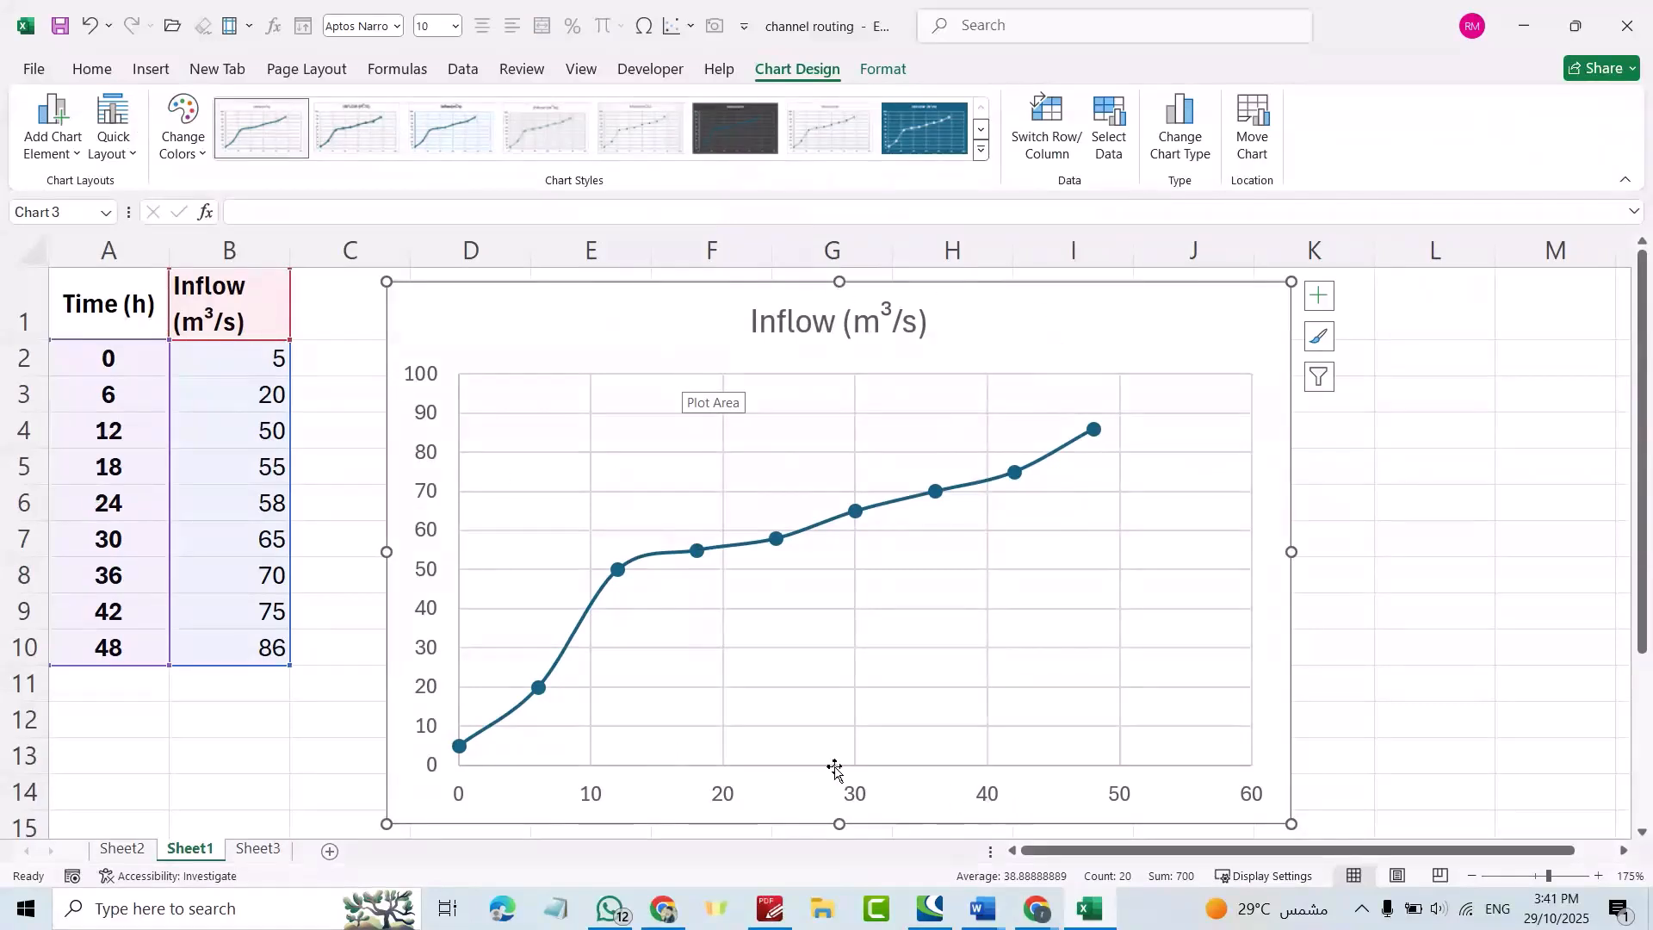
# Add titles to both chart axes, keeping the axes on with no legend or data labels.
pyautogui.click(1319, 301)
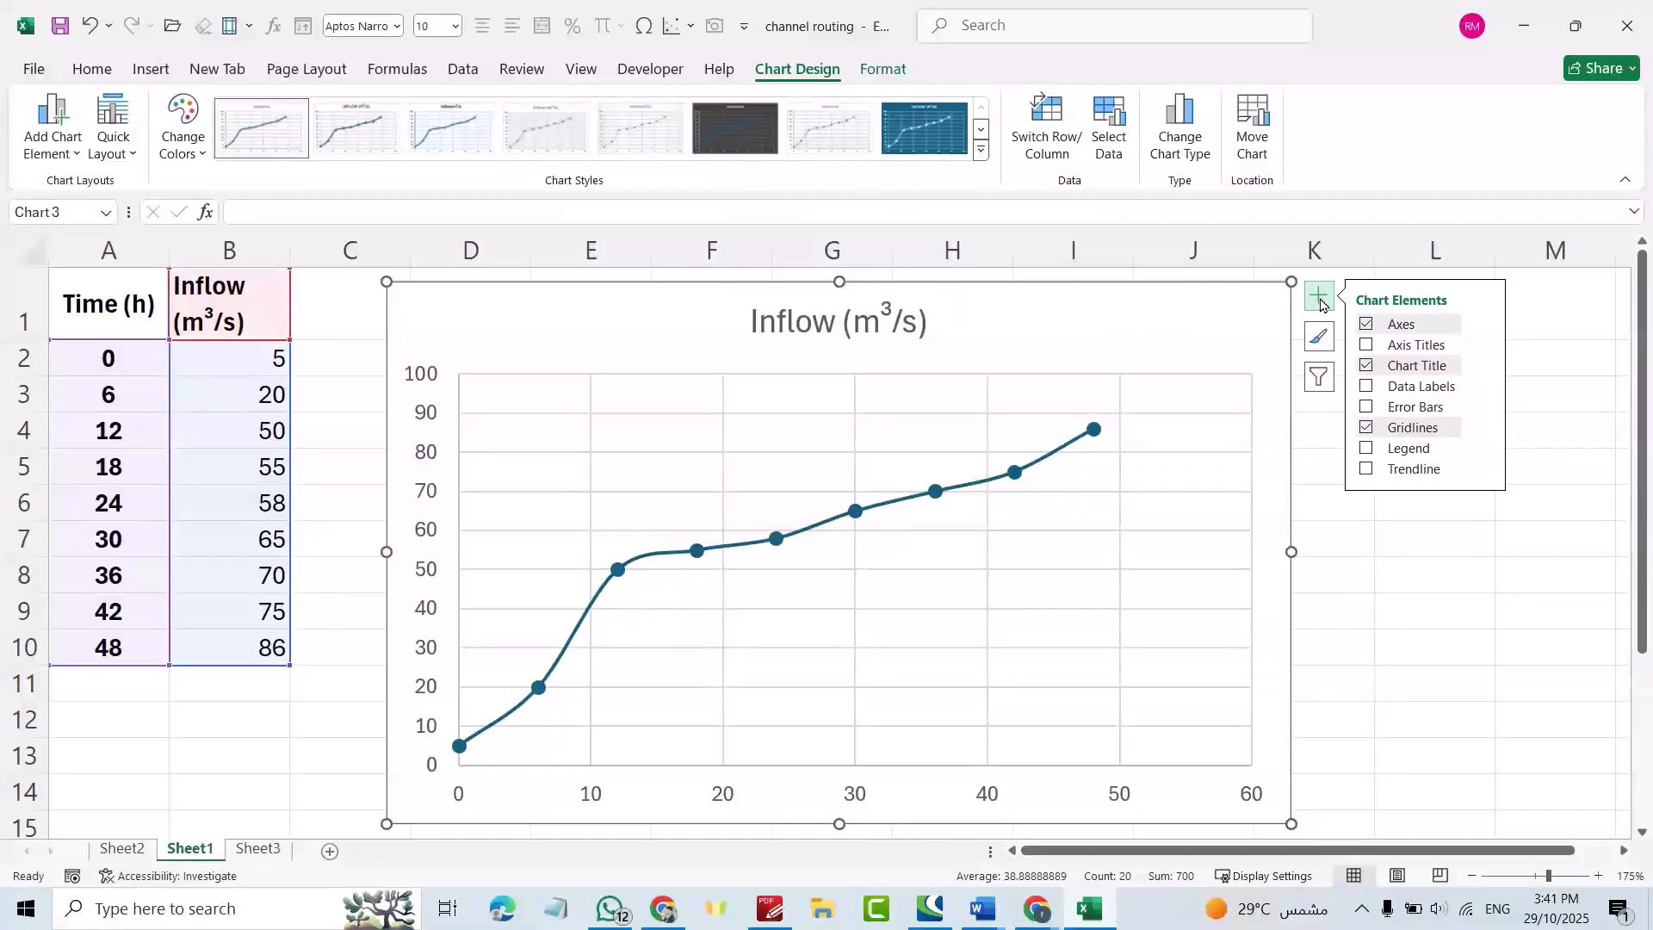
pyautogui.click(1367, 346)
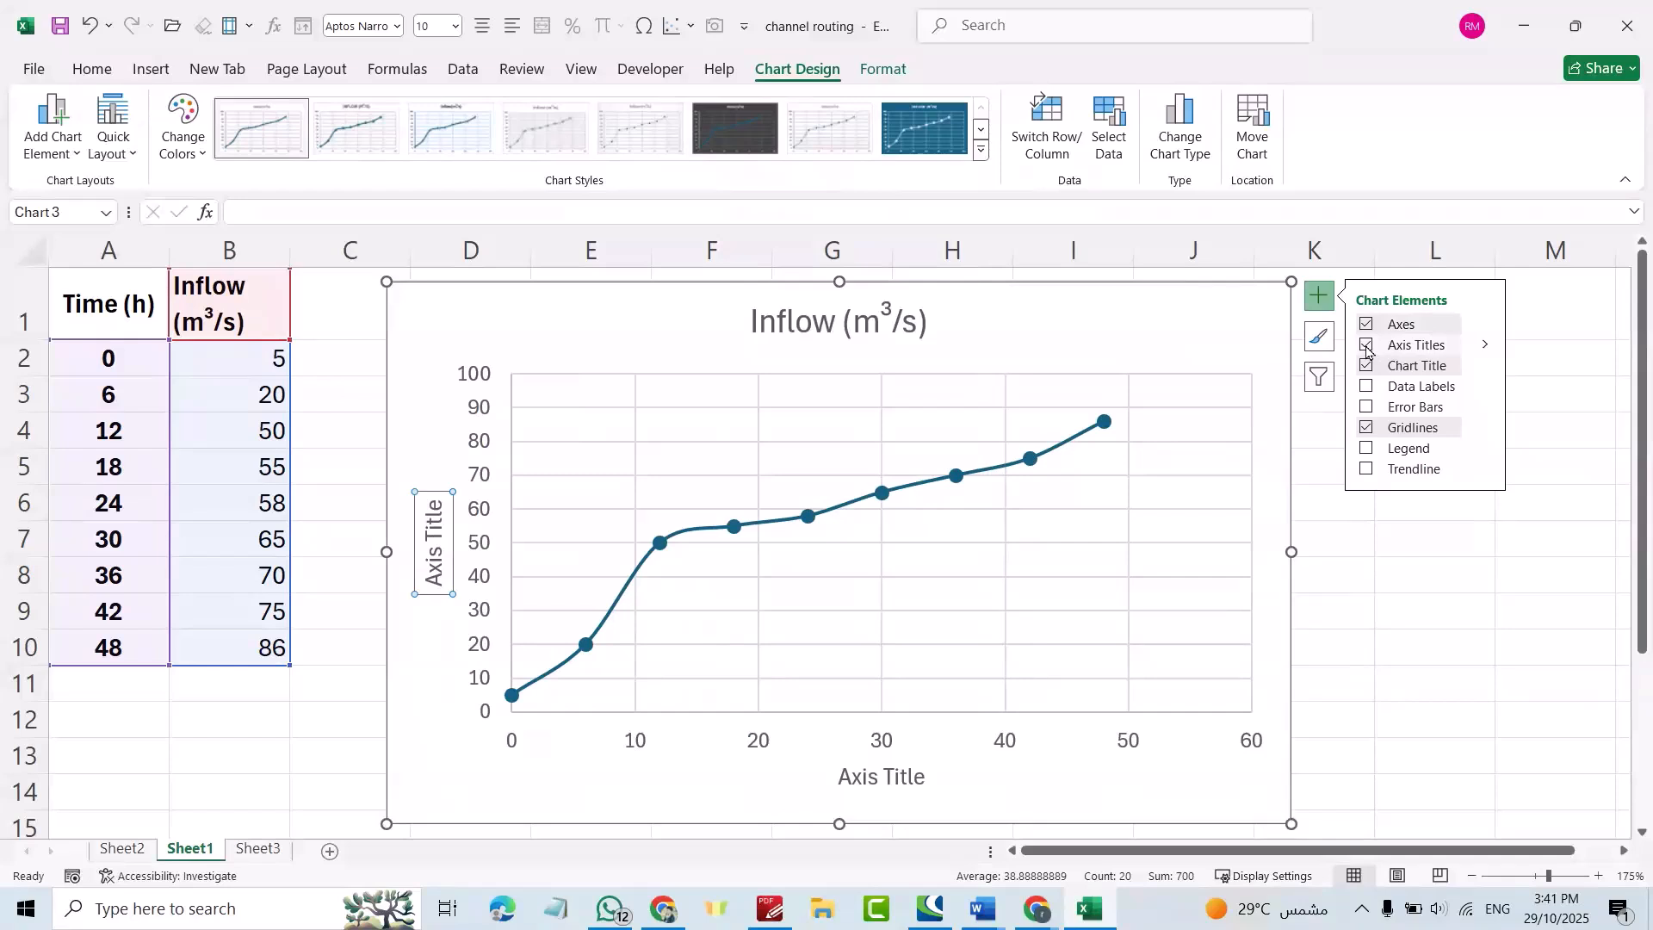
pyautogui.click(1366, 326)
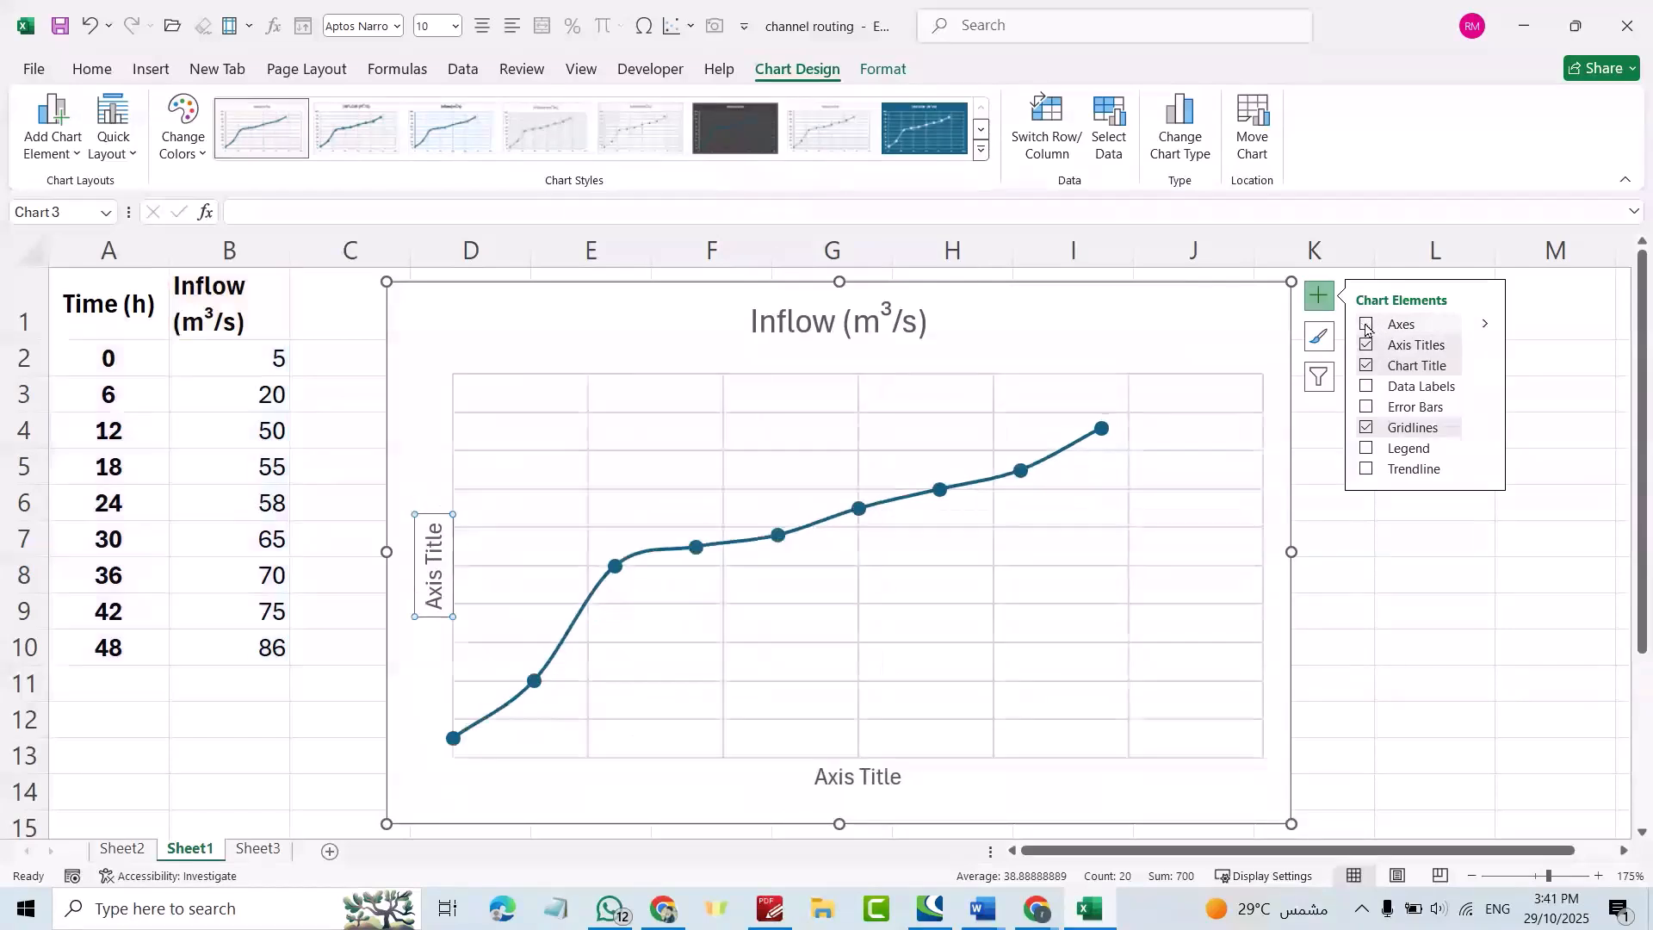
pyautogui.click(1366, 327)
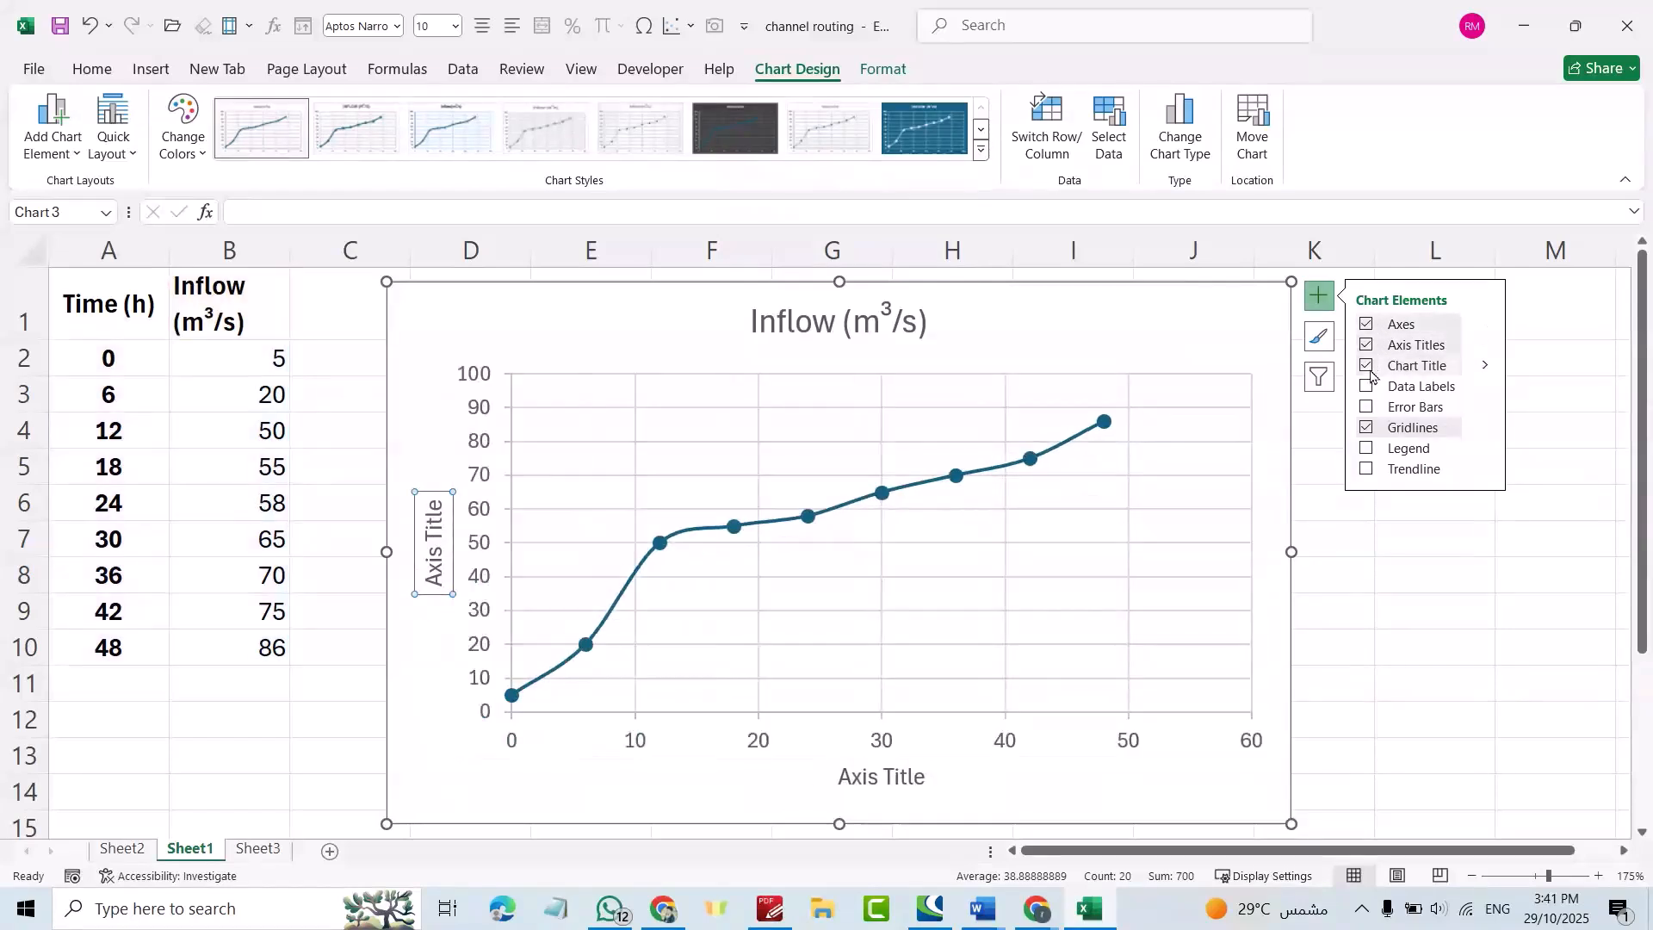
pyautogui.click(1365, 449)
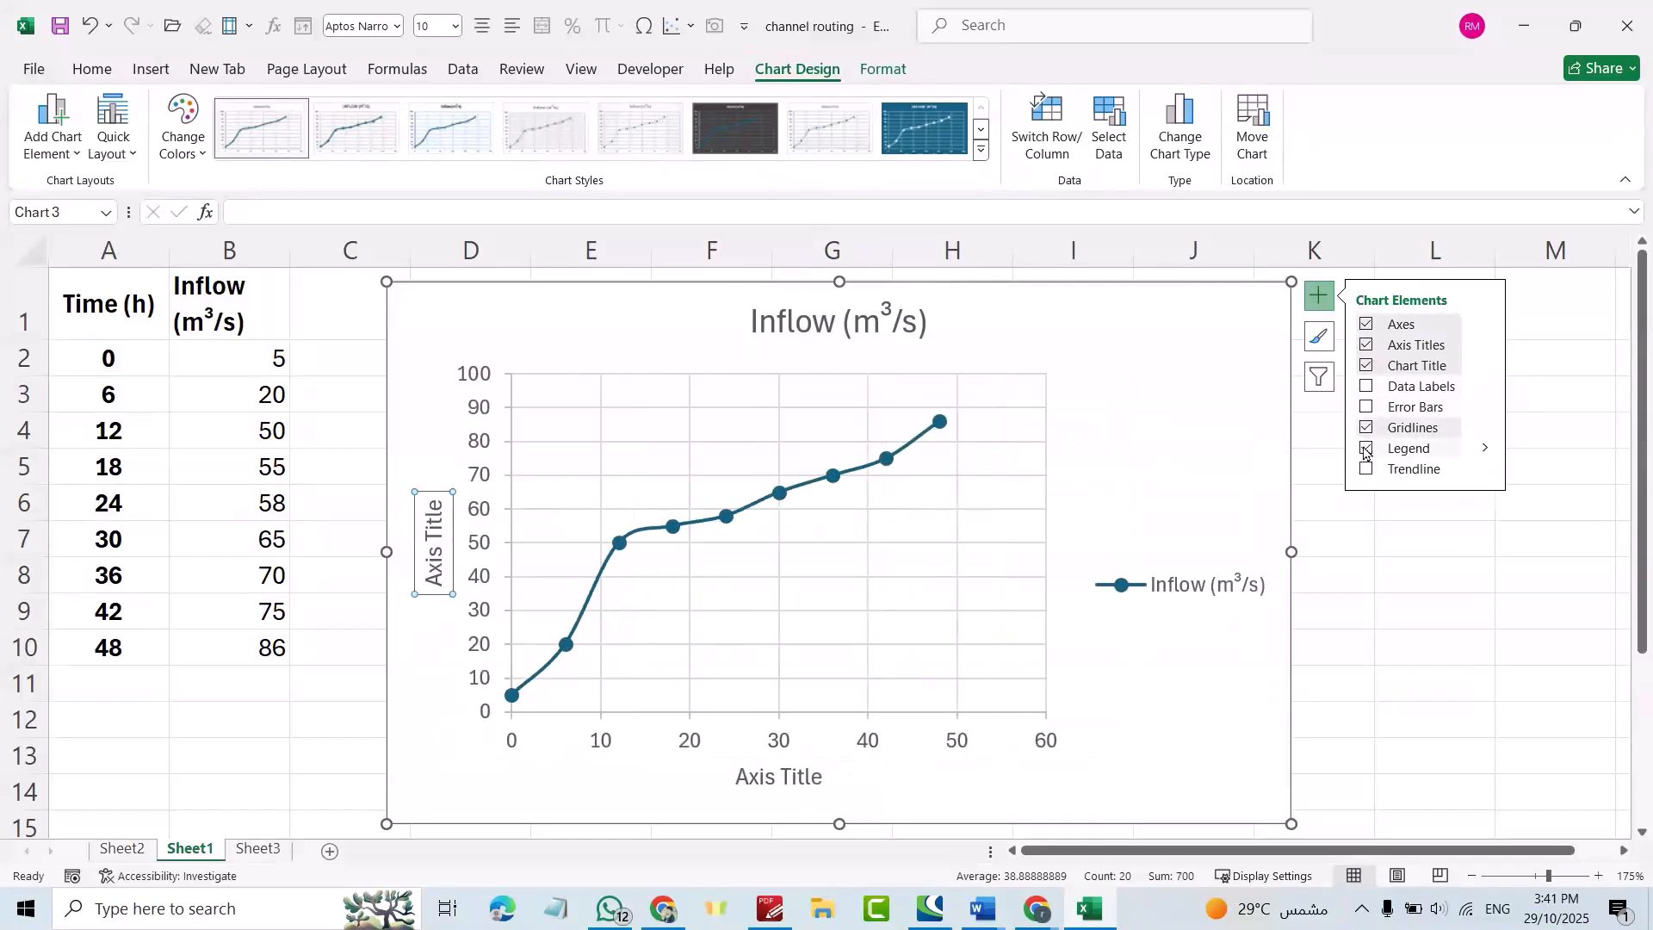
pyautogui.click(1365, 449)
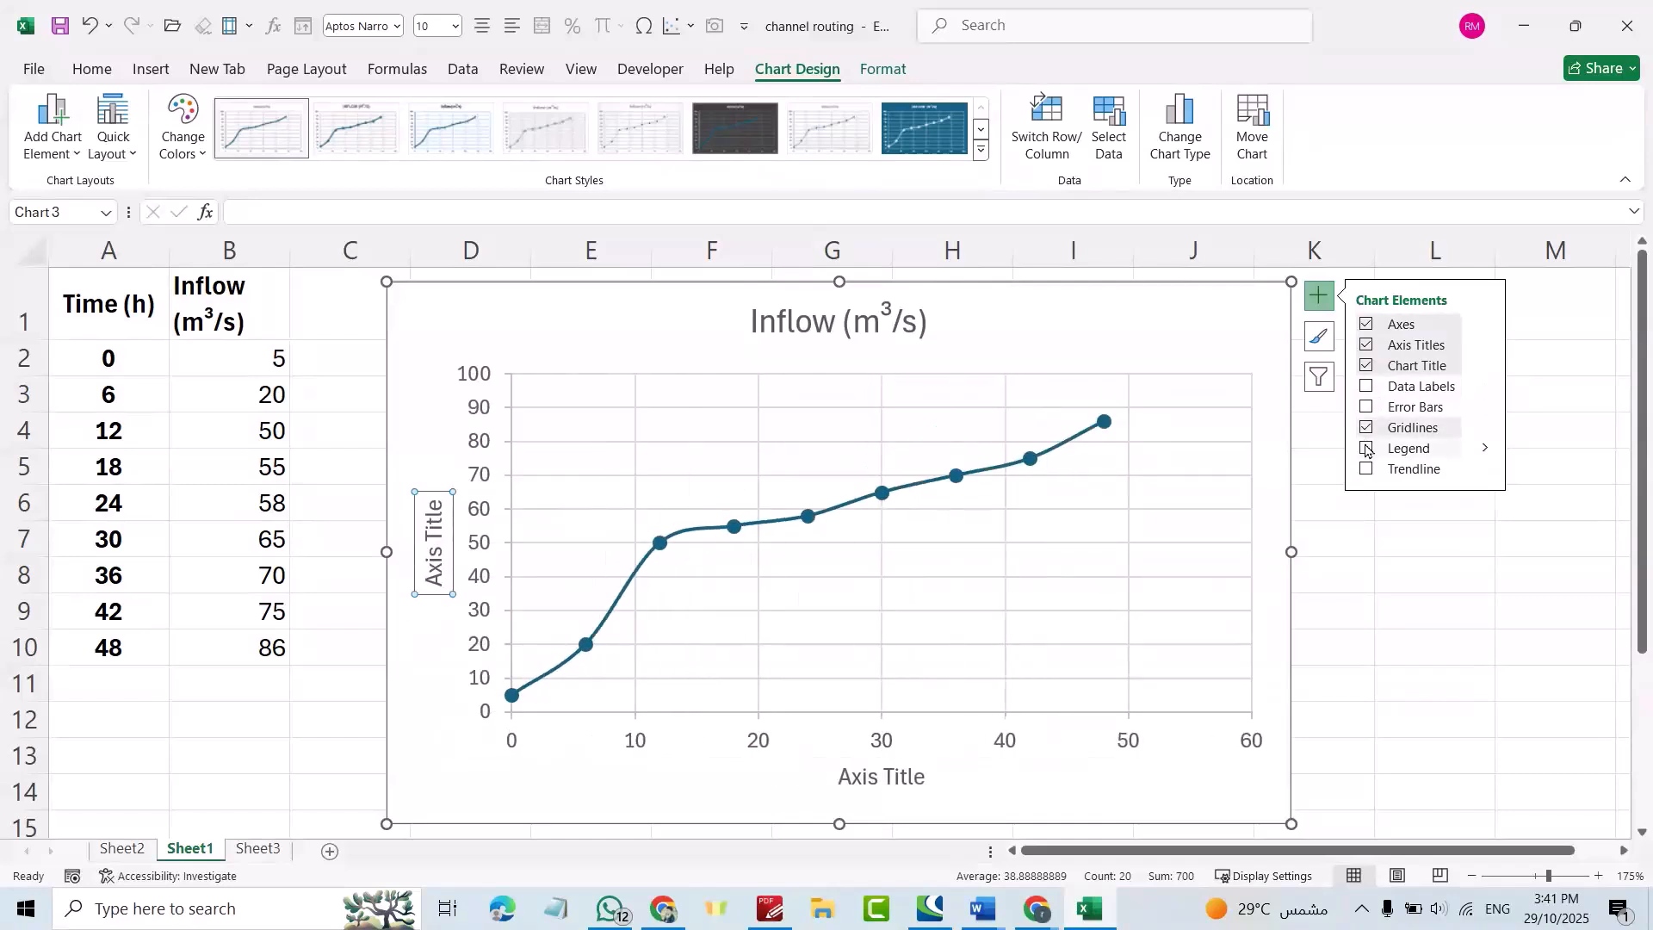
pyautogui.click(1367, 386)
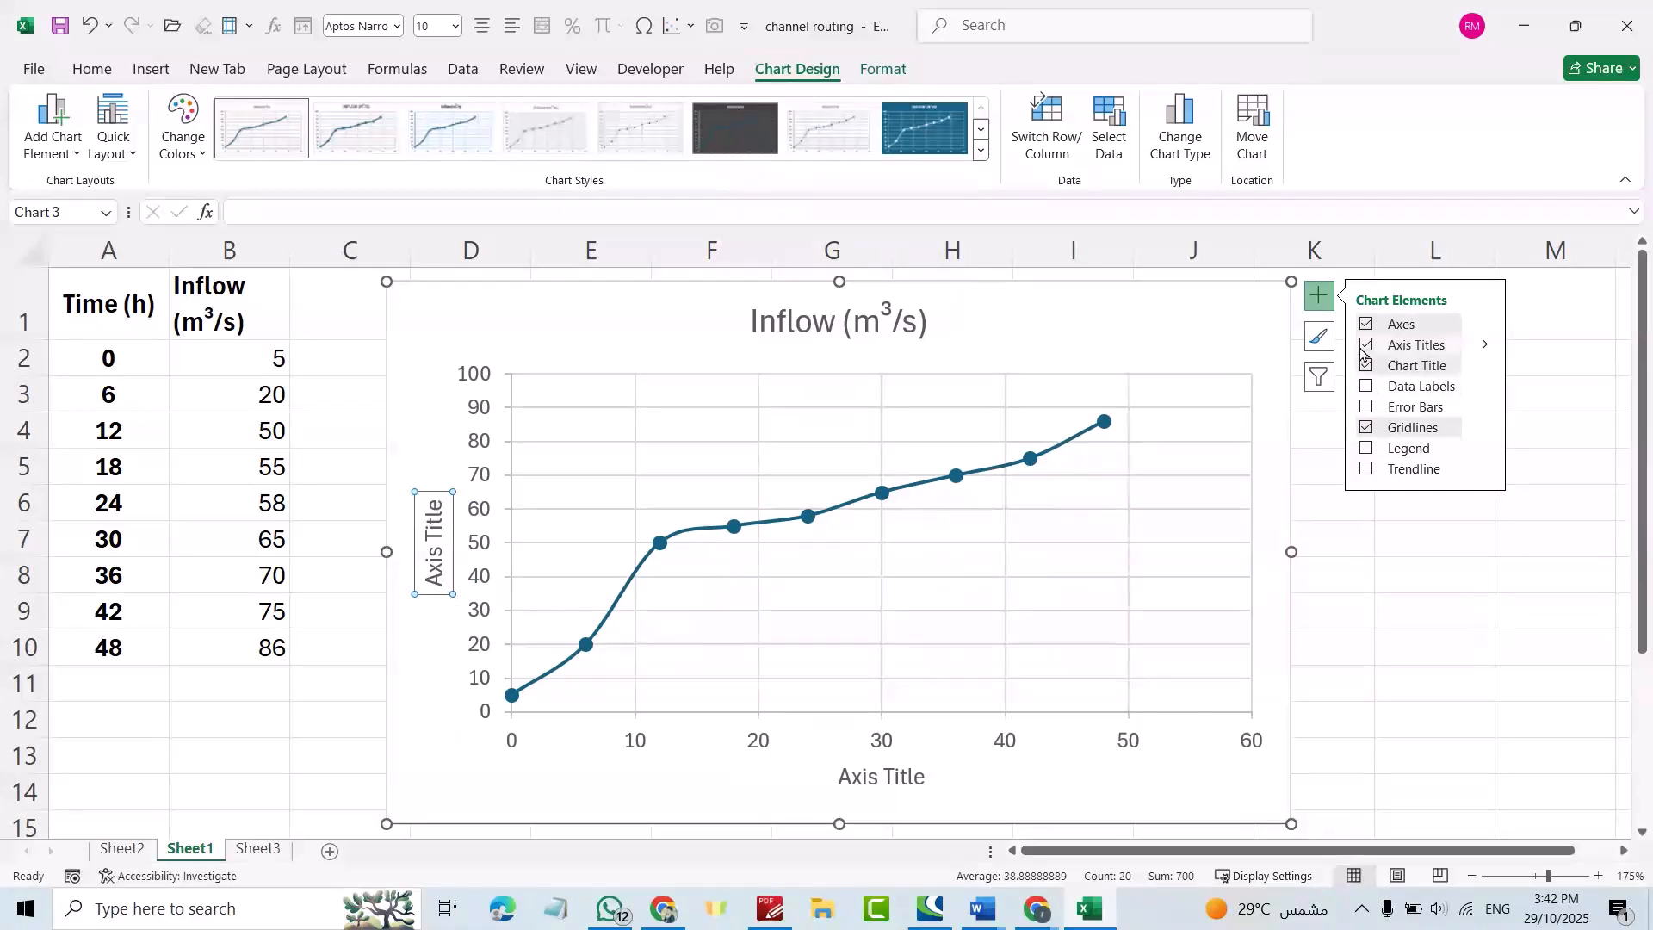
# Title the horizontal axis 'Time' and the vertical axis 'Inflow'.
pyautogui.click(852, 780)
pyautogui.moveTo(928, 779); pyautogui.dragTo(756, 779)
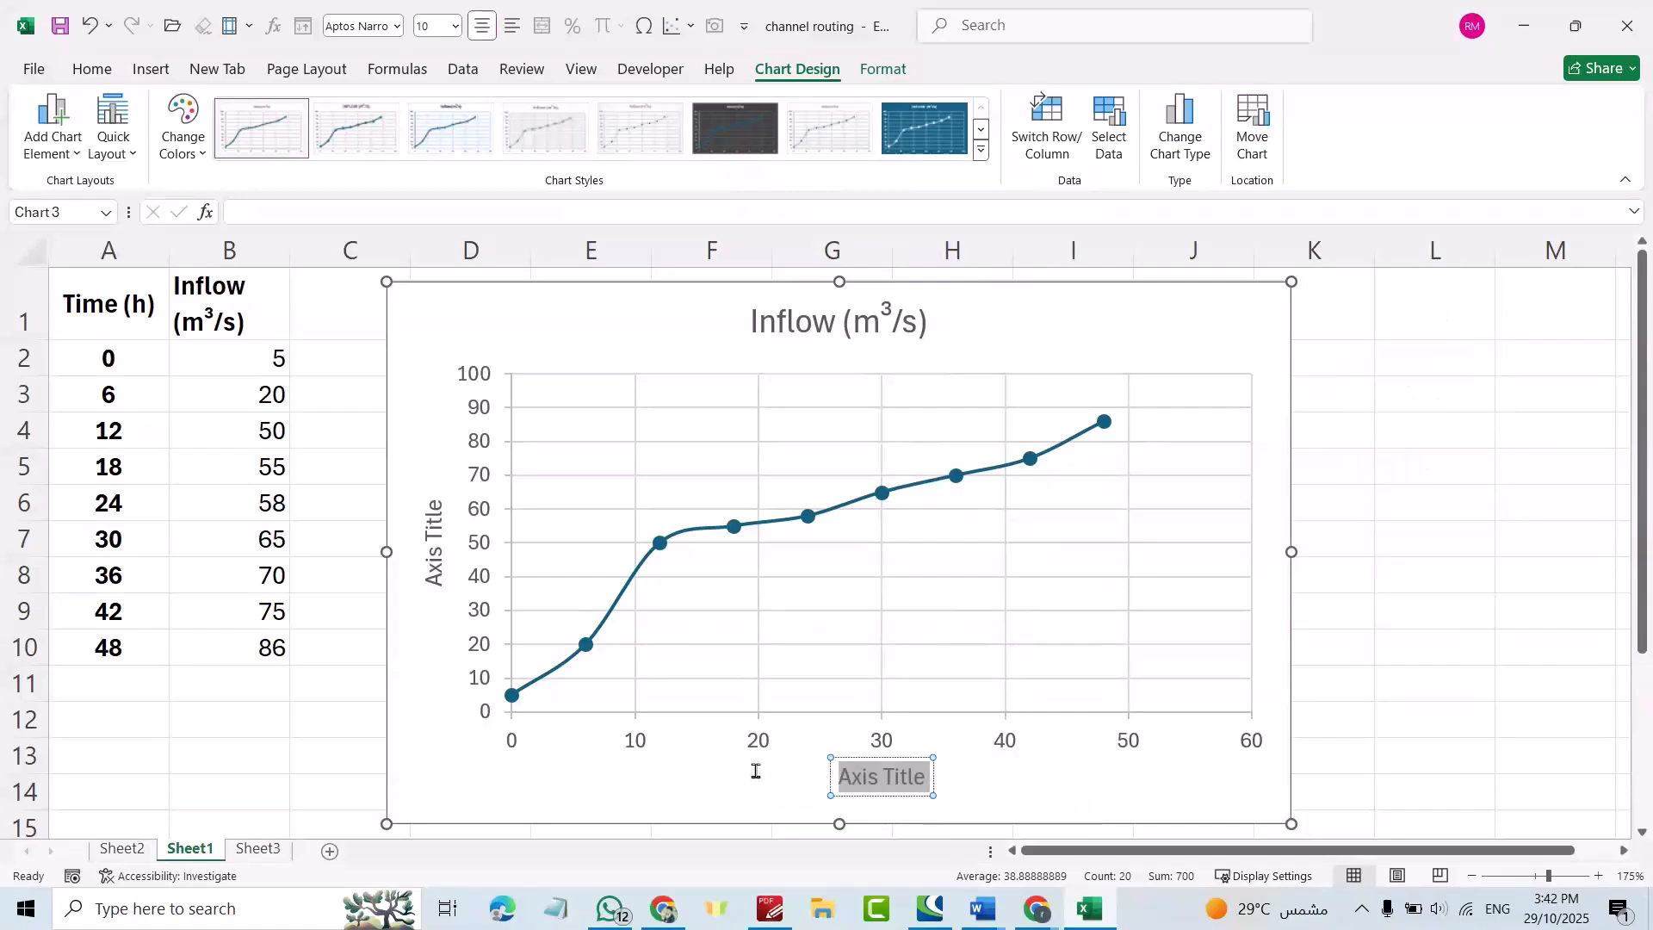
pyautogui.write('Time')
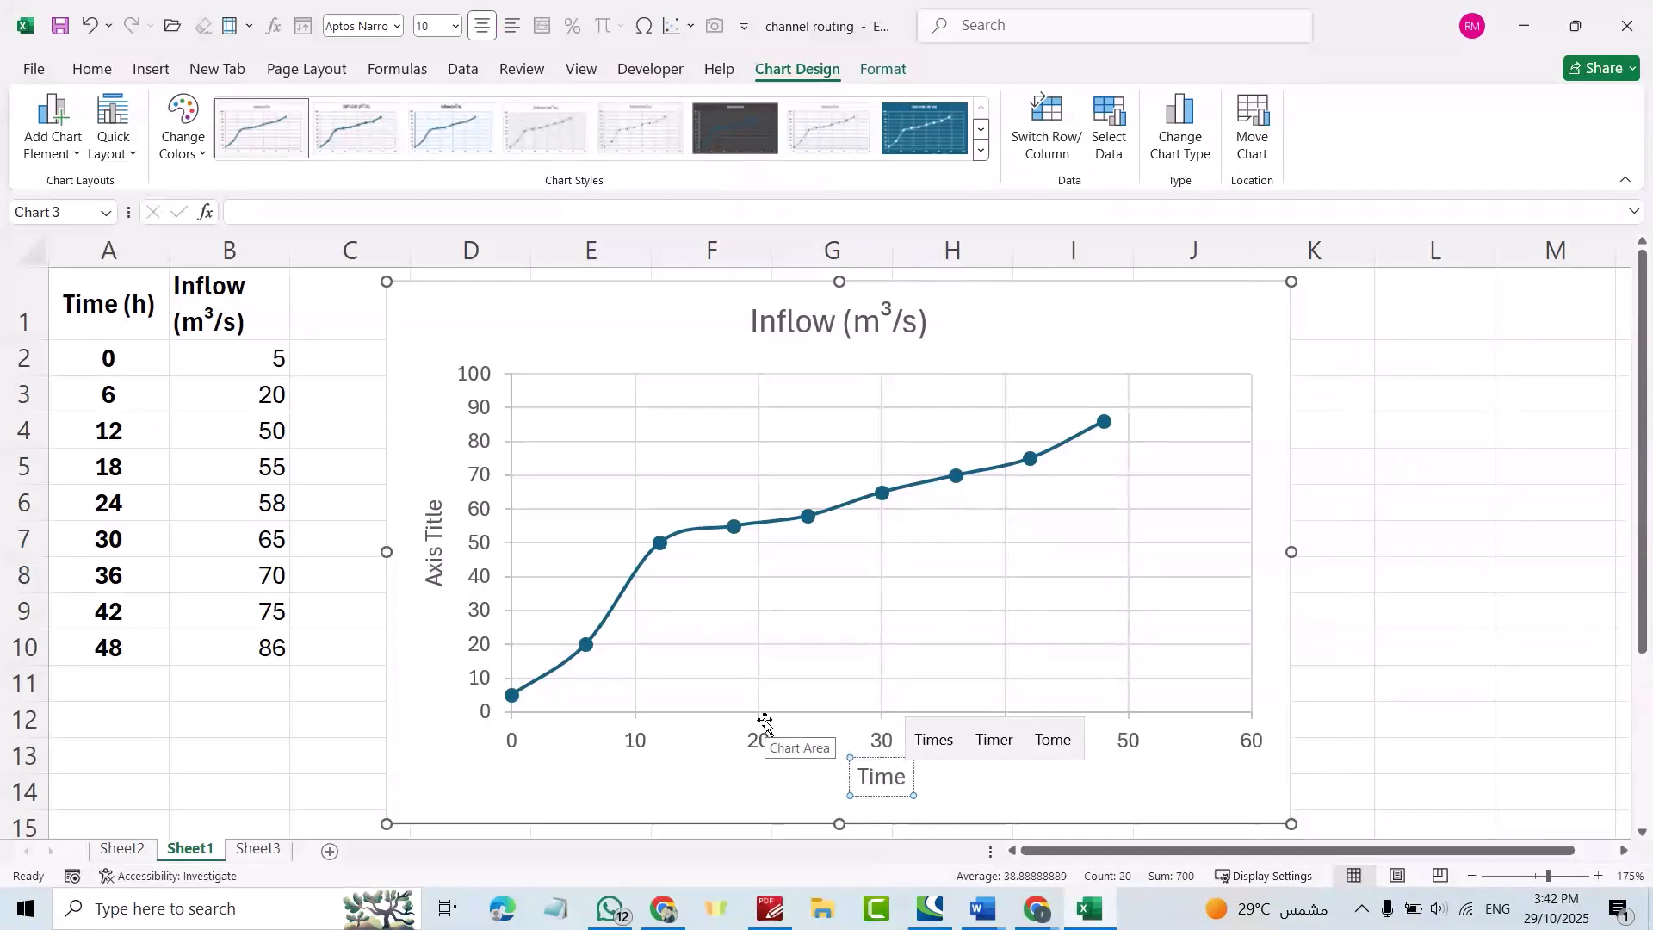
pyautogui.click(431, 556)
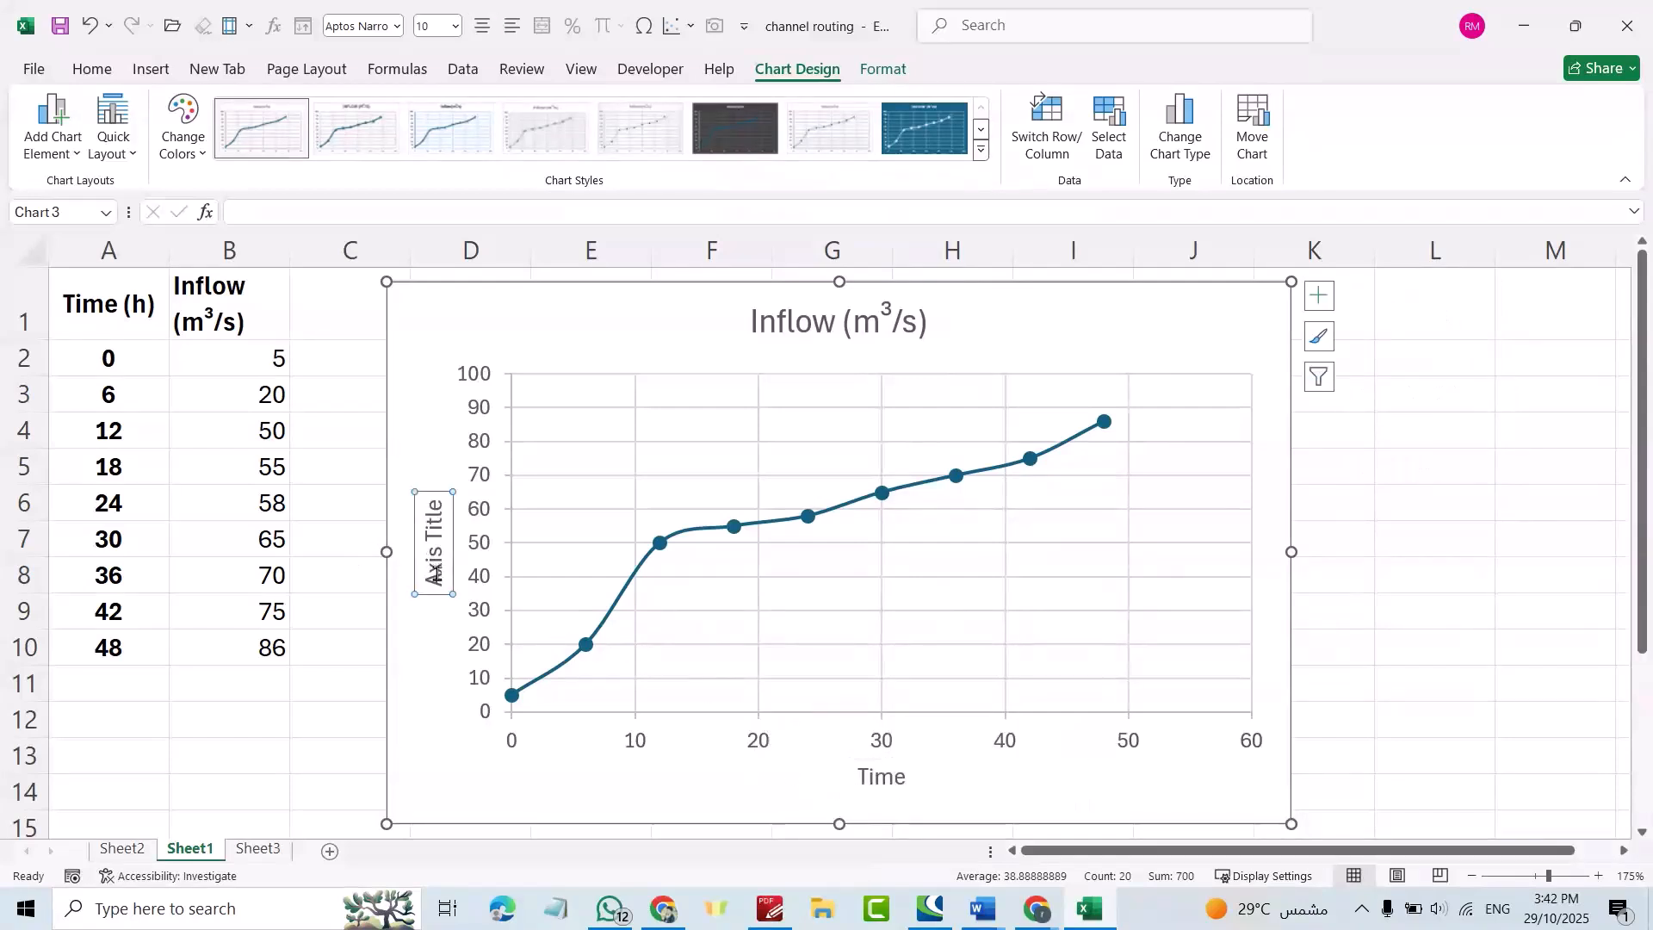
pyautogui.click(437, 581)
pyautogui.tripleClick(437, 582)
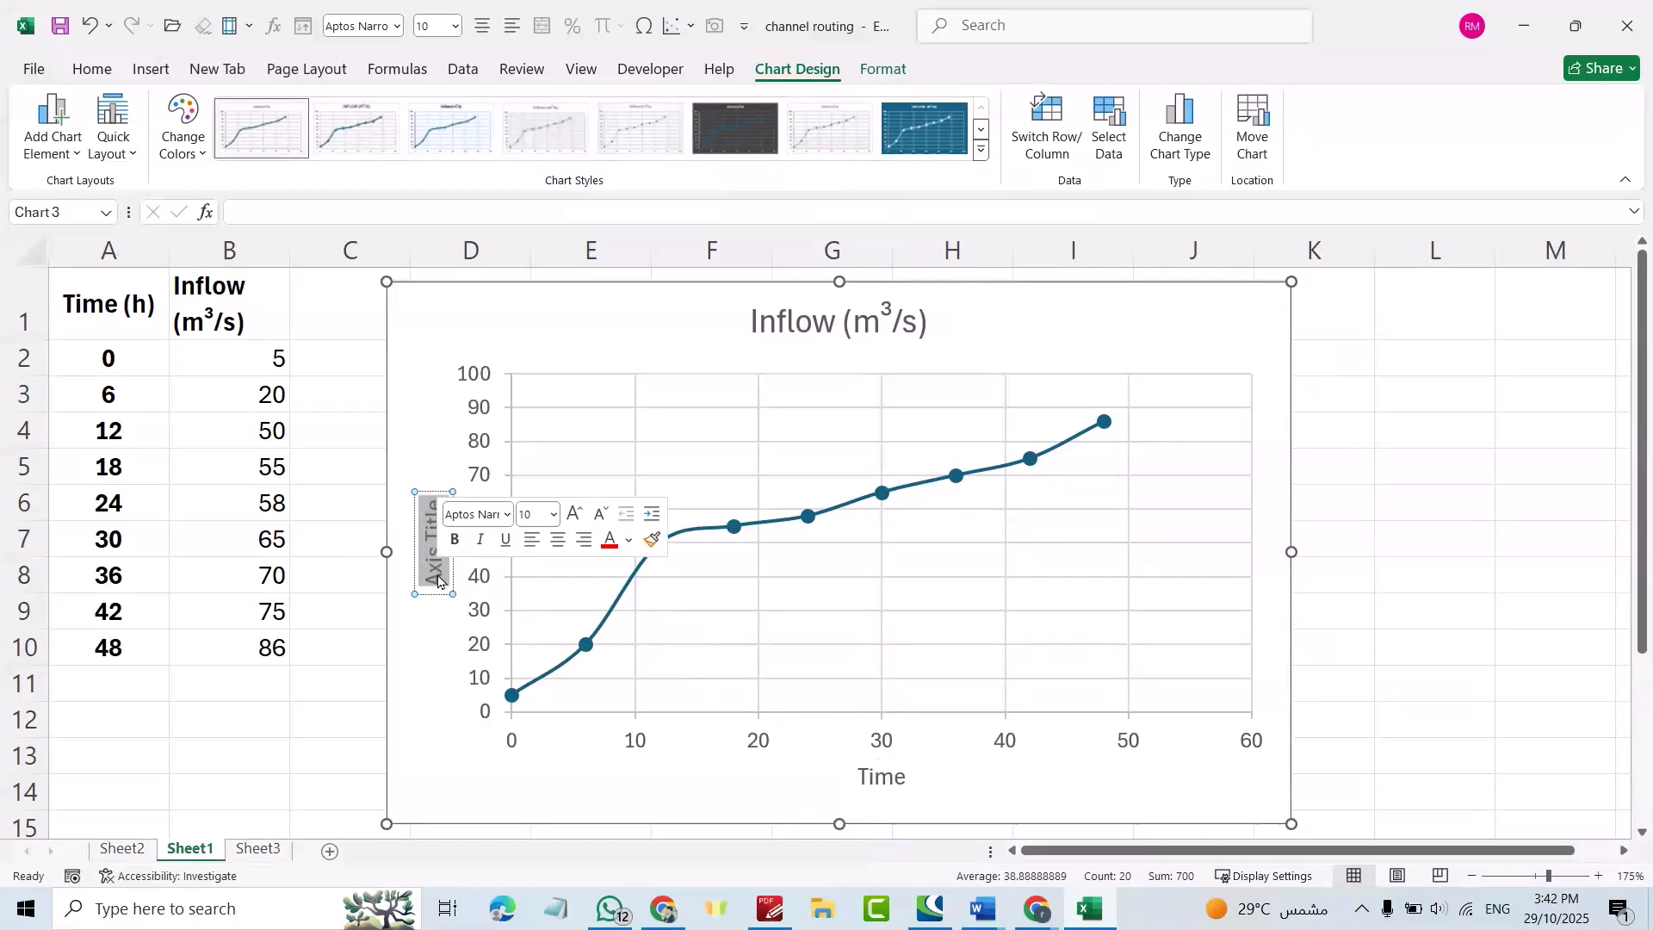
pyautogui.write('Inflow')
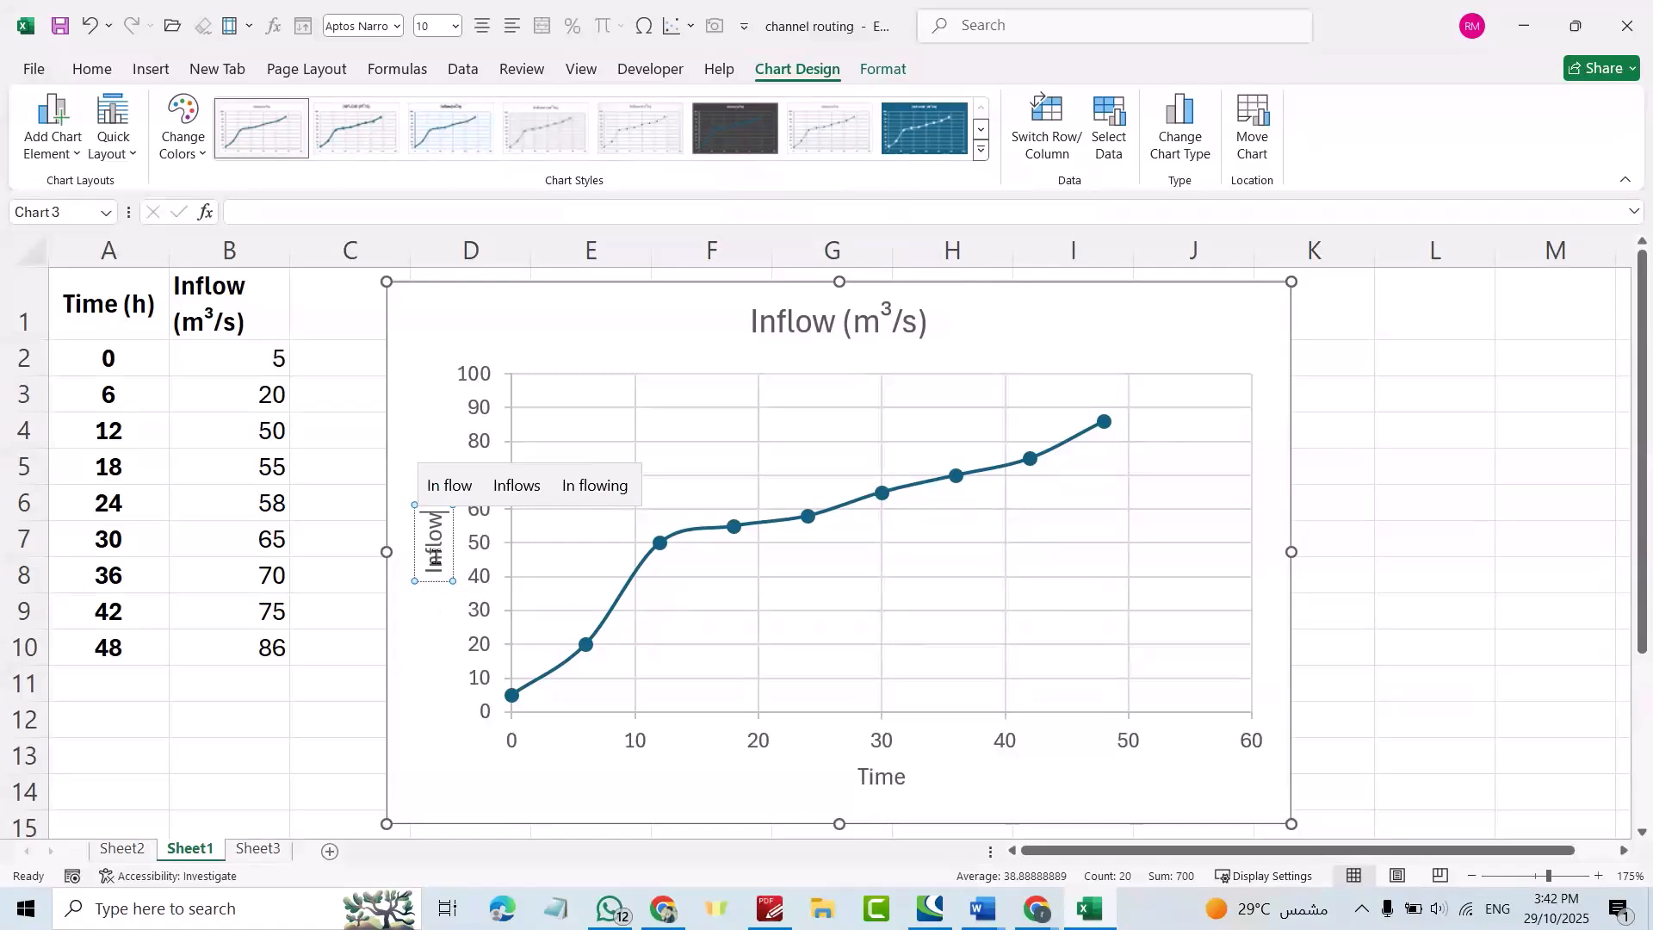
# Make the Inflow axis title red, bold and italic.
pyautogui.doubleClick(436, 564)
pyautogui.click(607, 520)
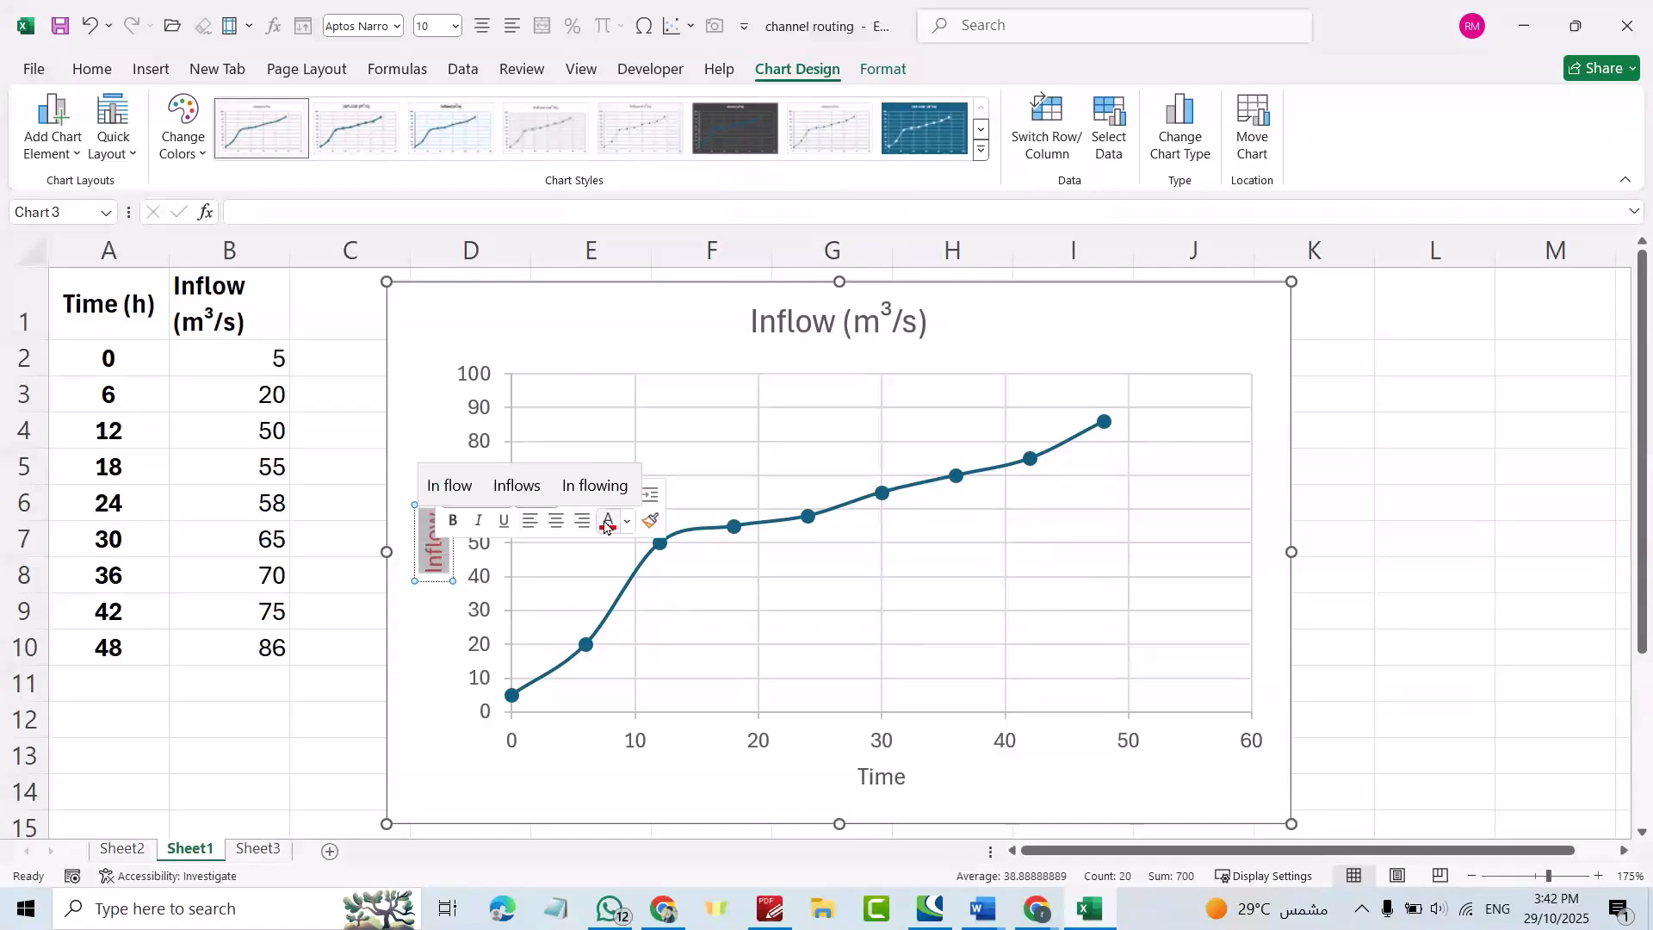
pyautogui.click(451, 522)
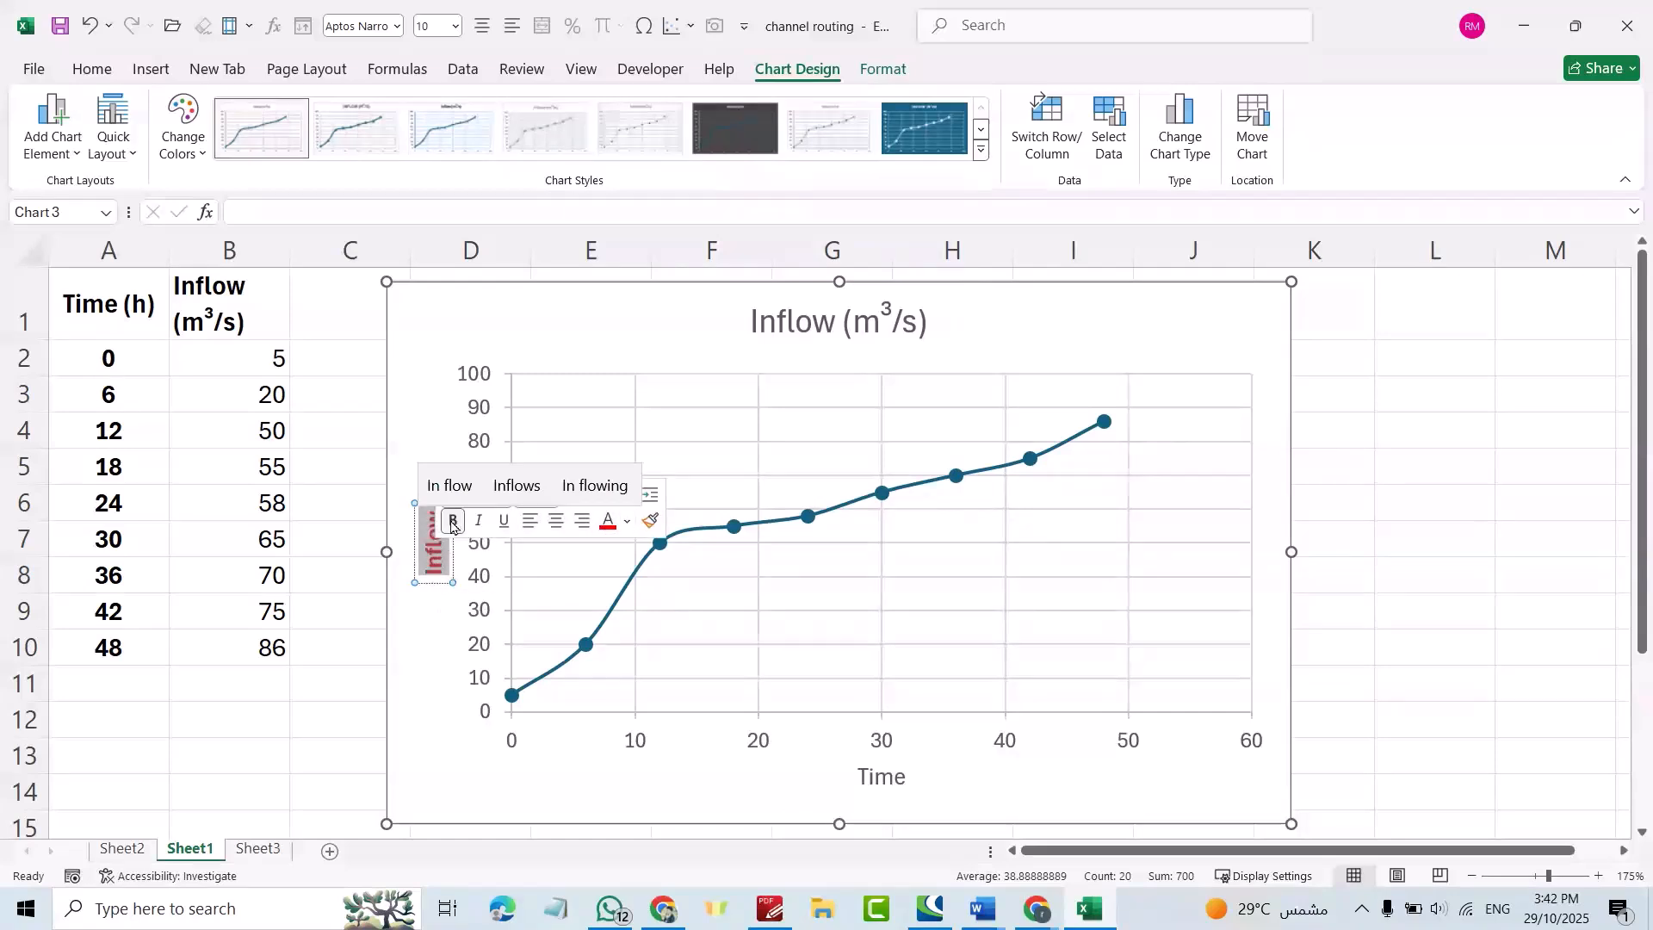
pyautogui.click(480, 521)
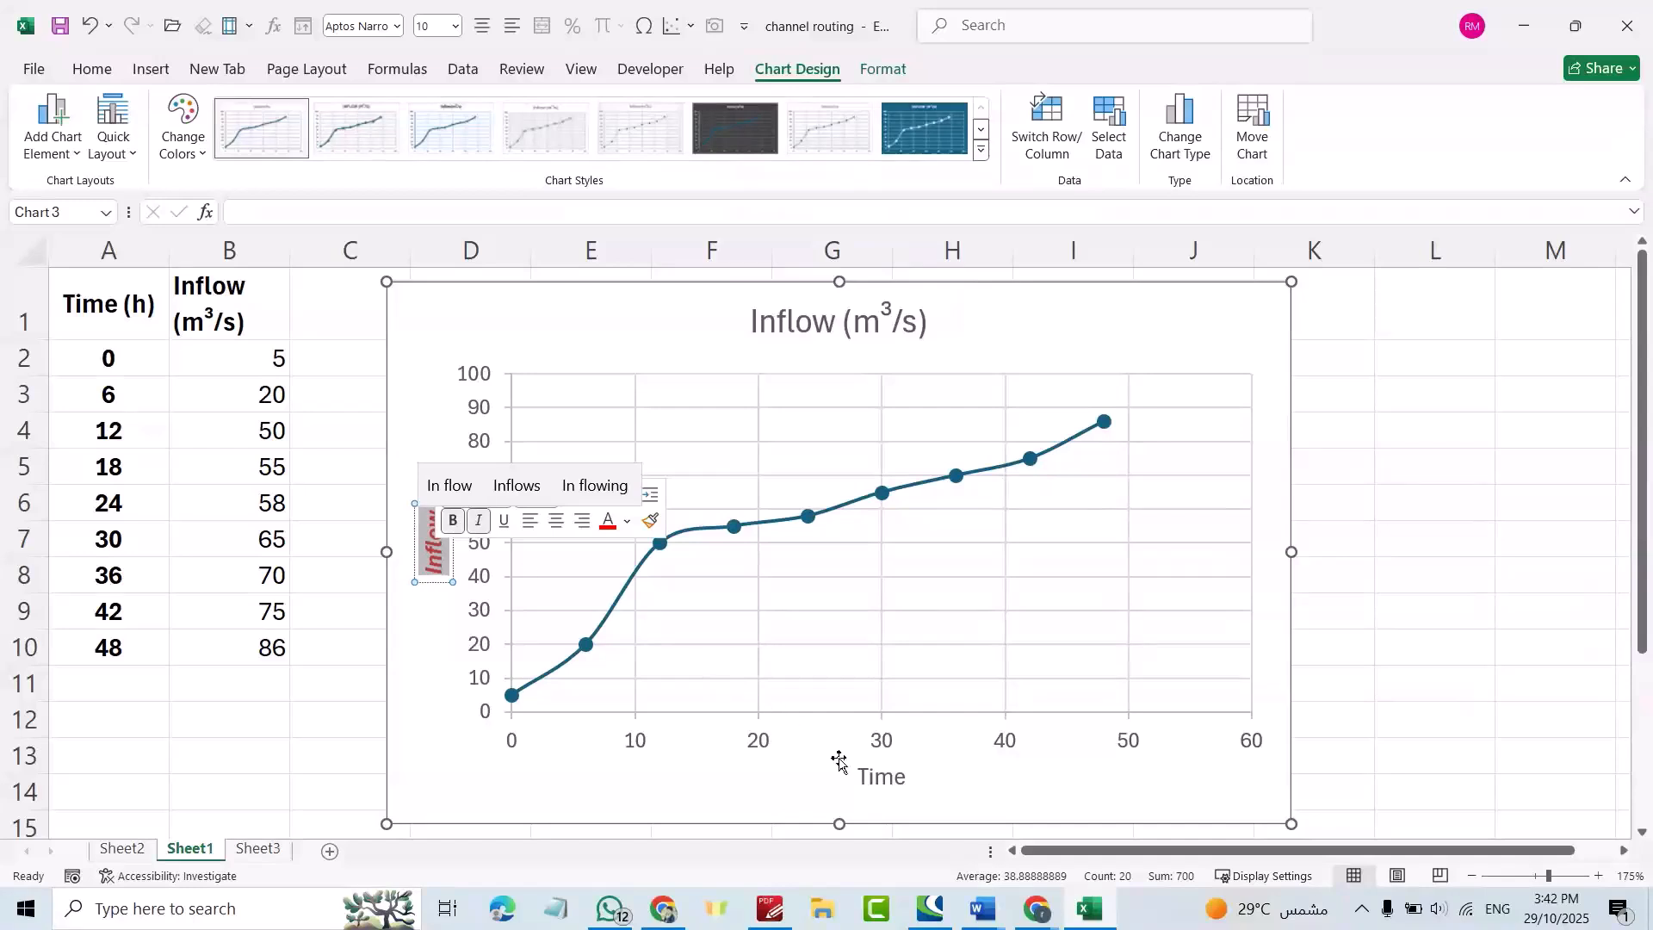
# Make the Time axis title green at 18 pt.
pyautogui.doubleClick(870, 777)
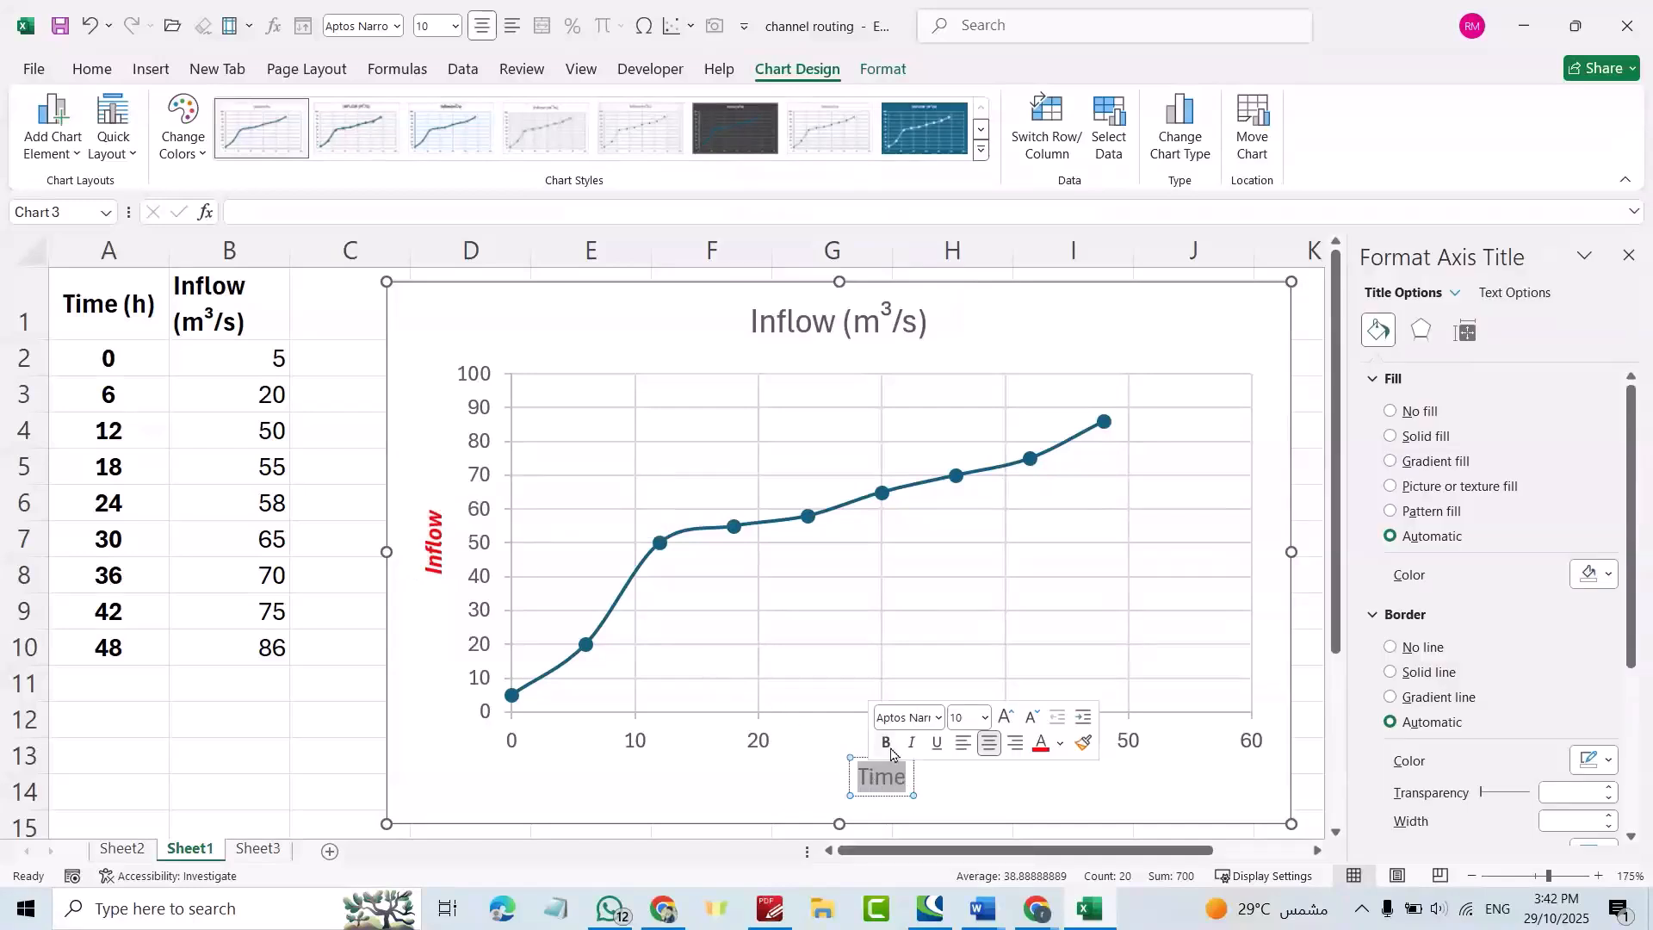
pyautogui.click(1059, 743)
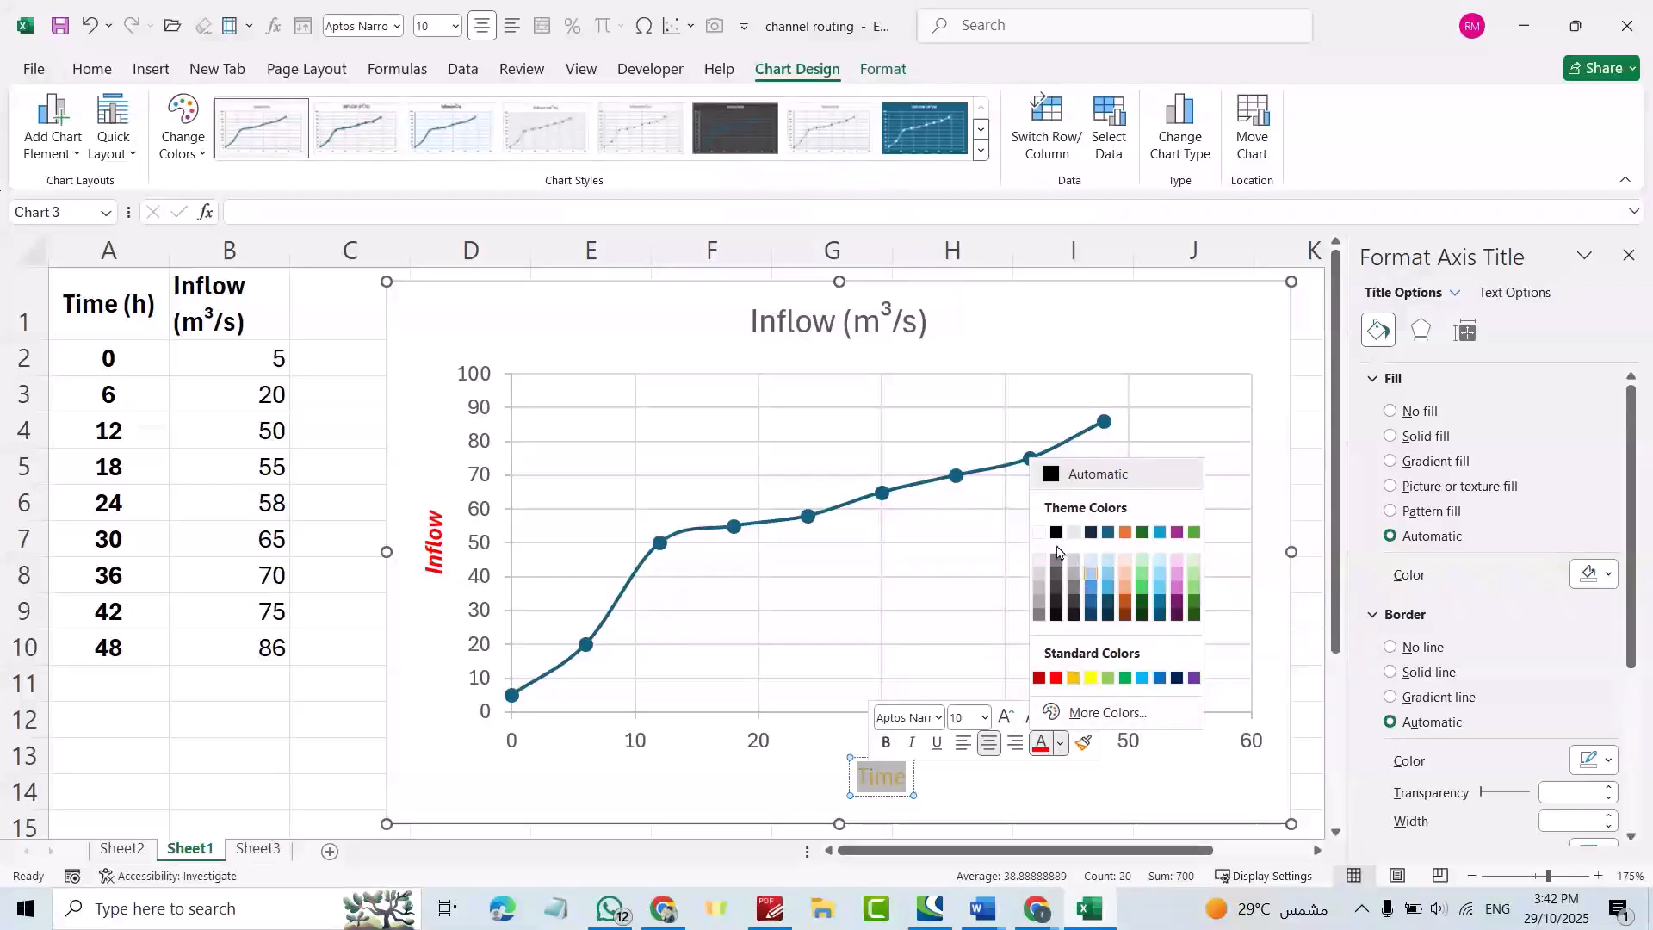
pyautogui.click(1124, 679)
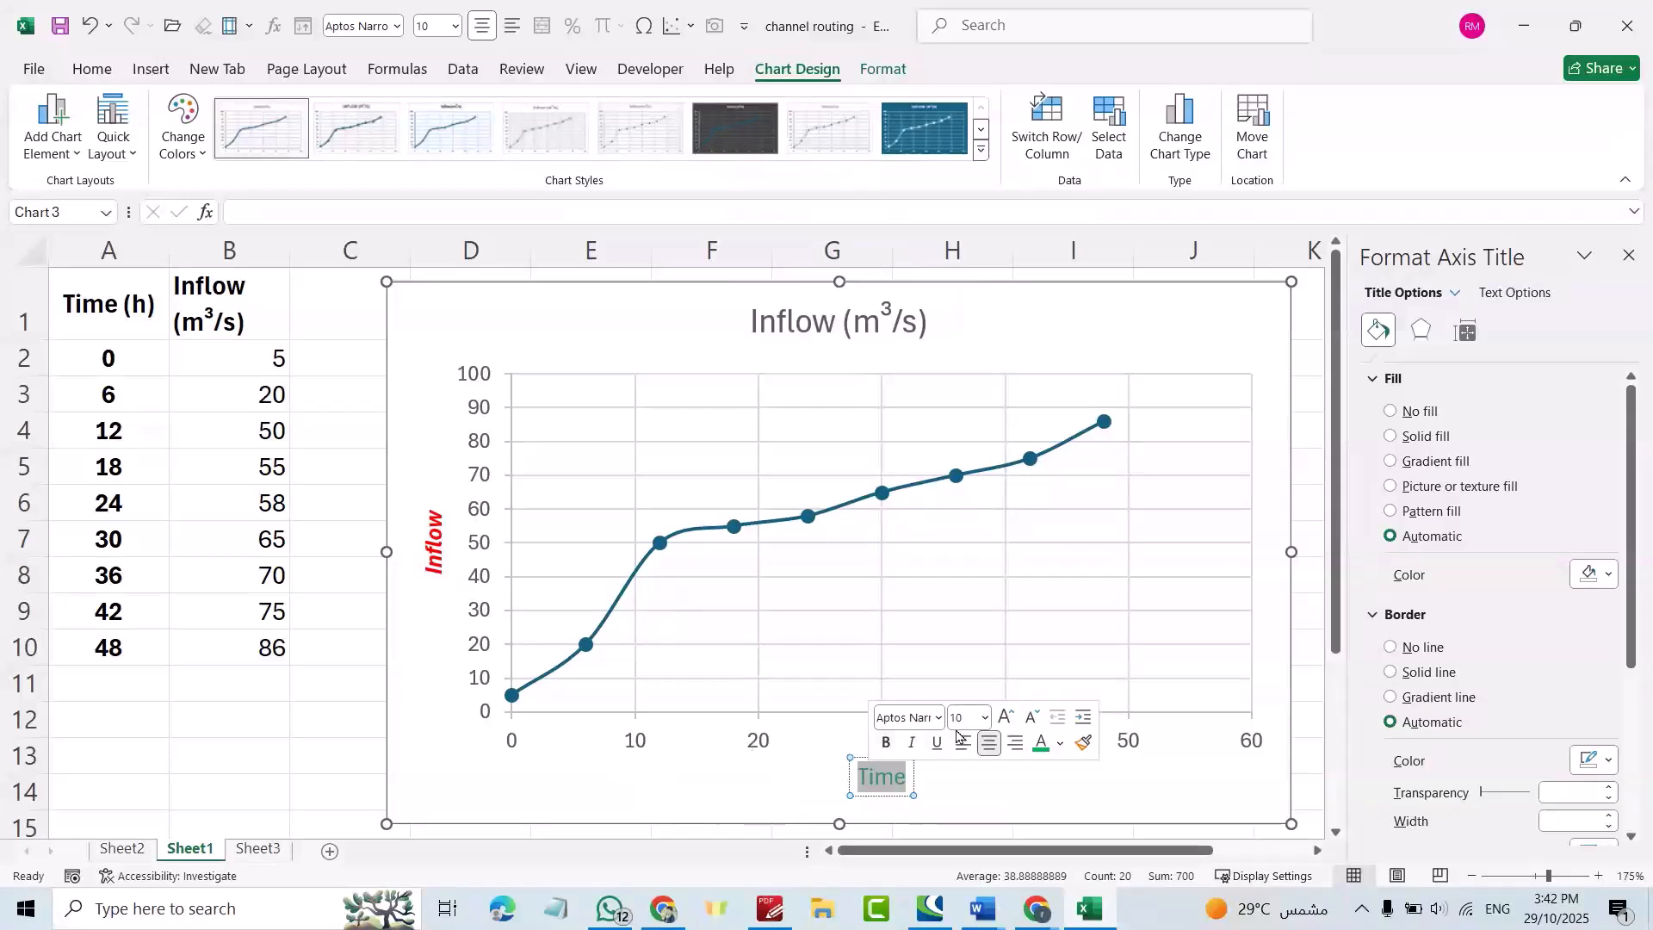
pyautogui.click(985, 717)
pyautogui.click(965, 380)
# Rename the chart title to 'Inflow Hydrograph'.
pyautogui.click(829, 315)
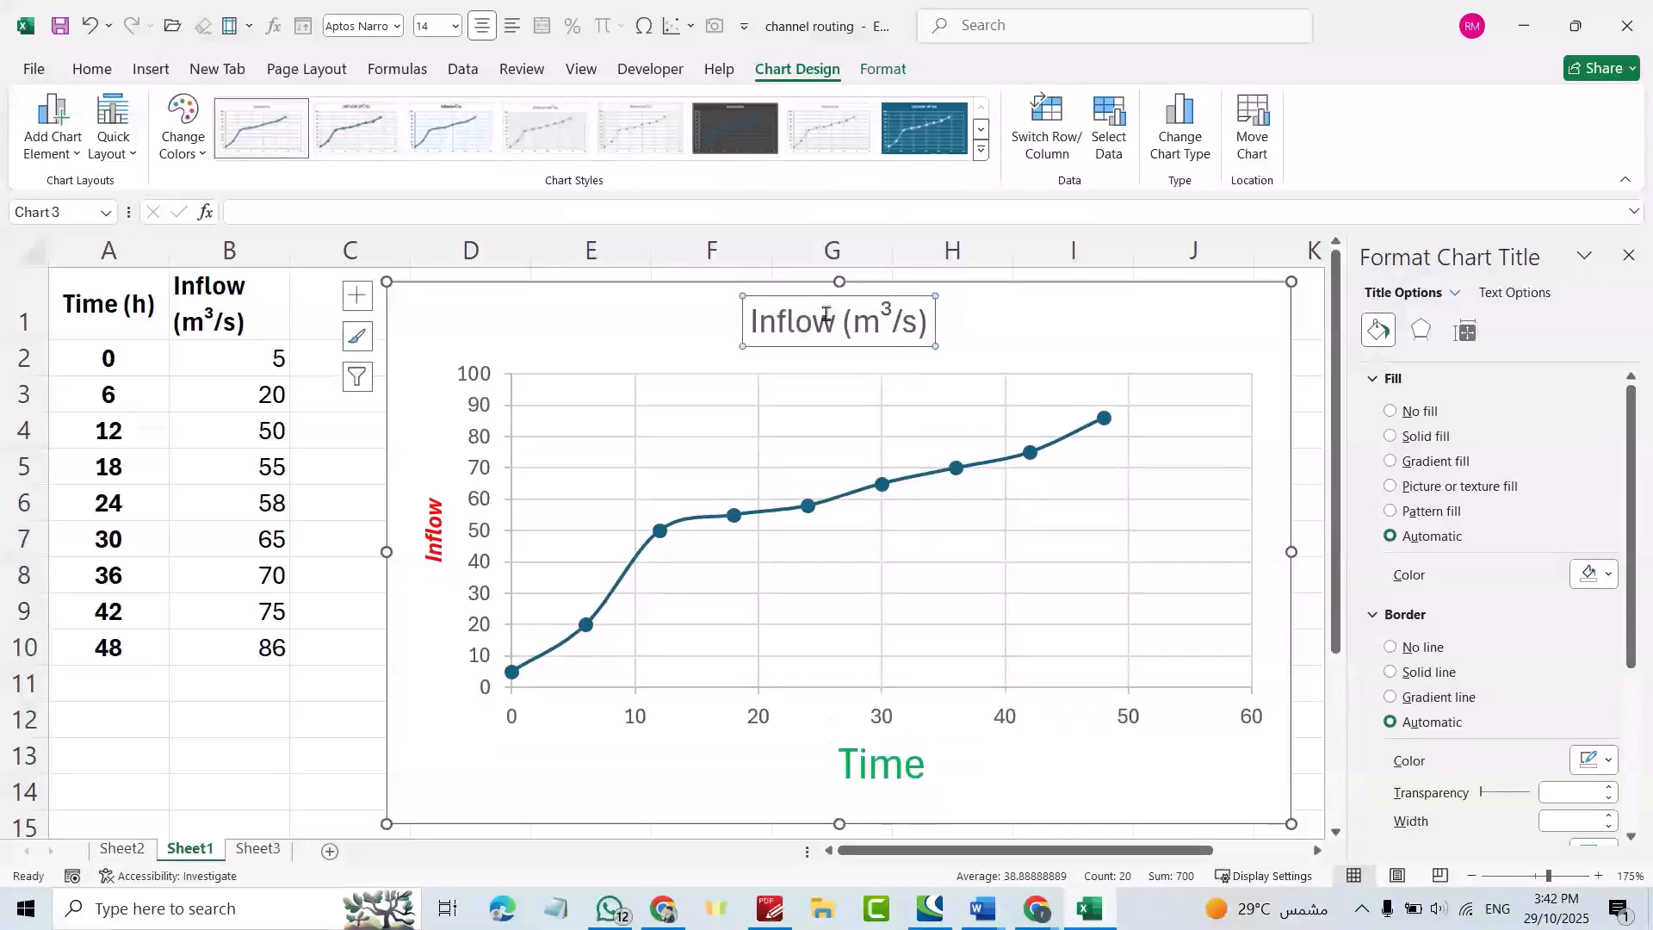
pyautogui.moveTo(753, 320); pyautogui.dragTo(980, 340)
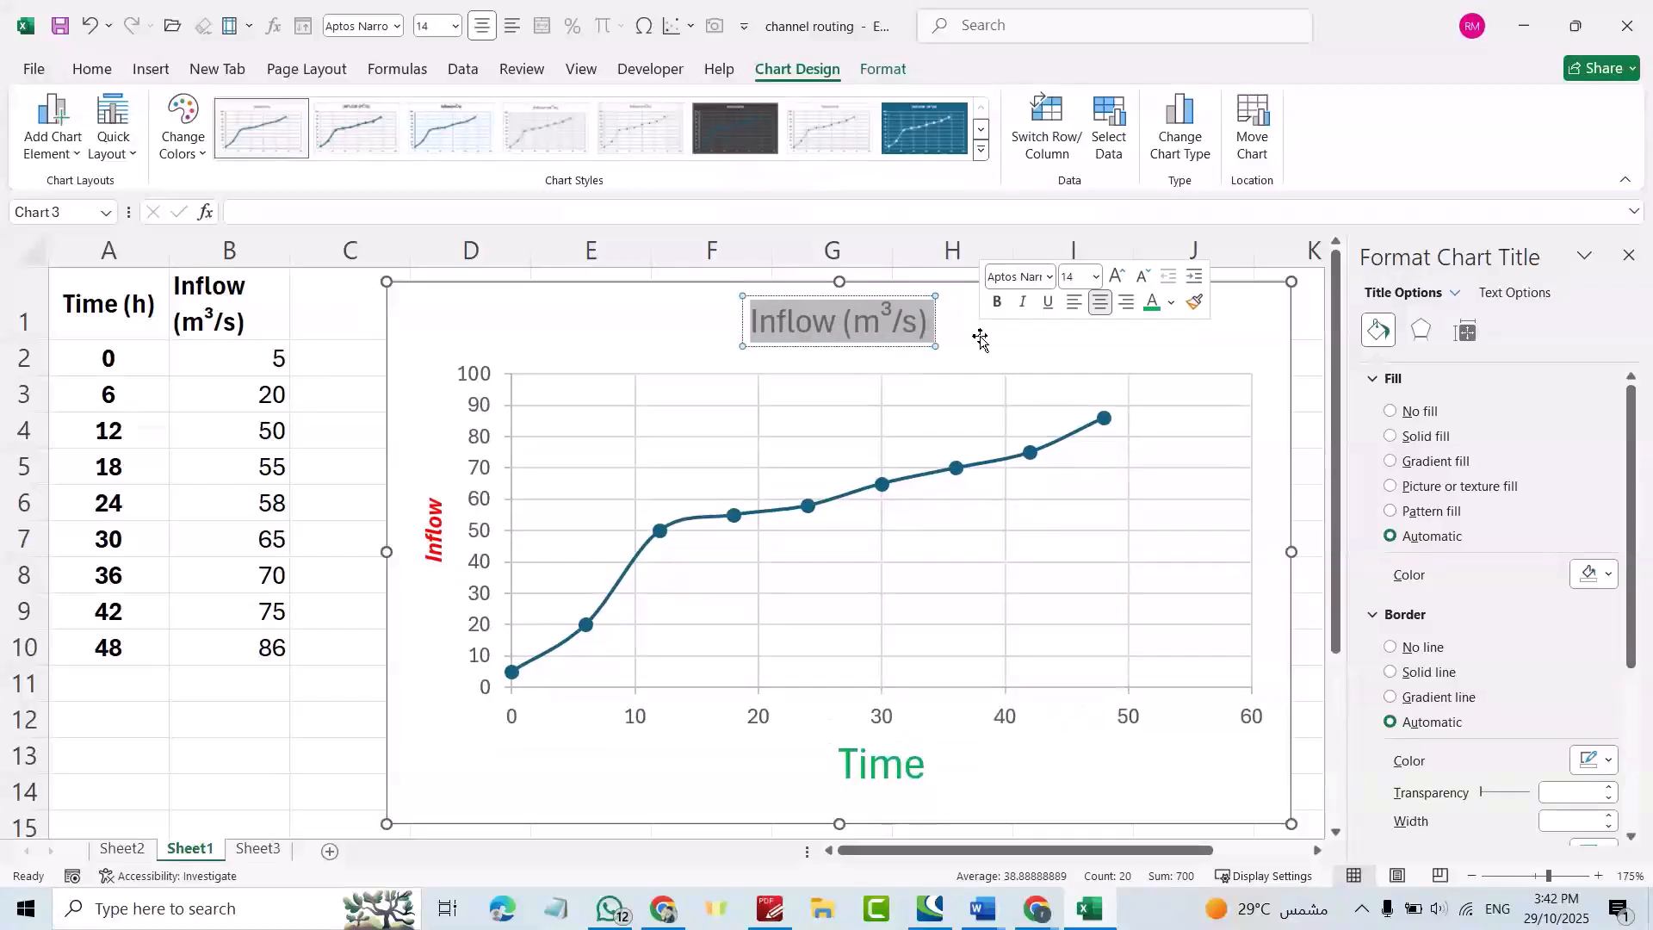
pyautogui.write('Infl')
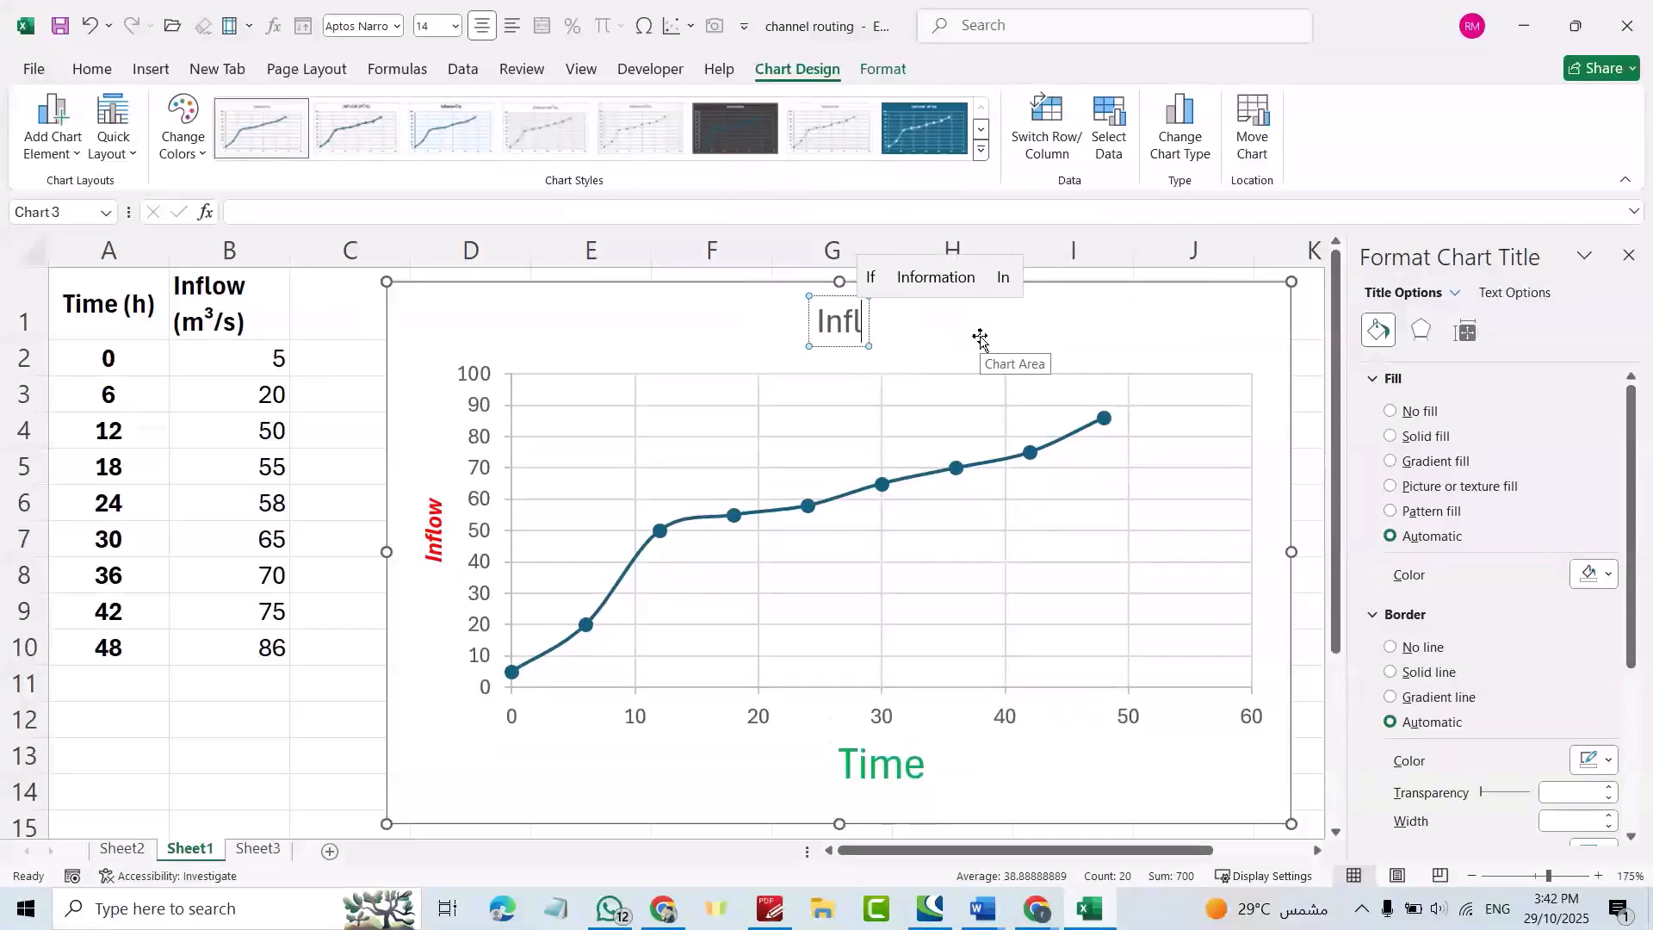
pyautogui.write('ow Hydro')
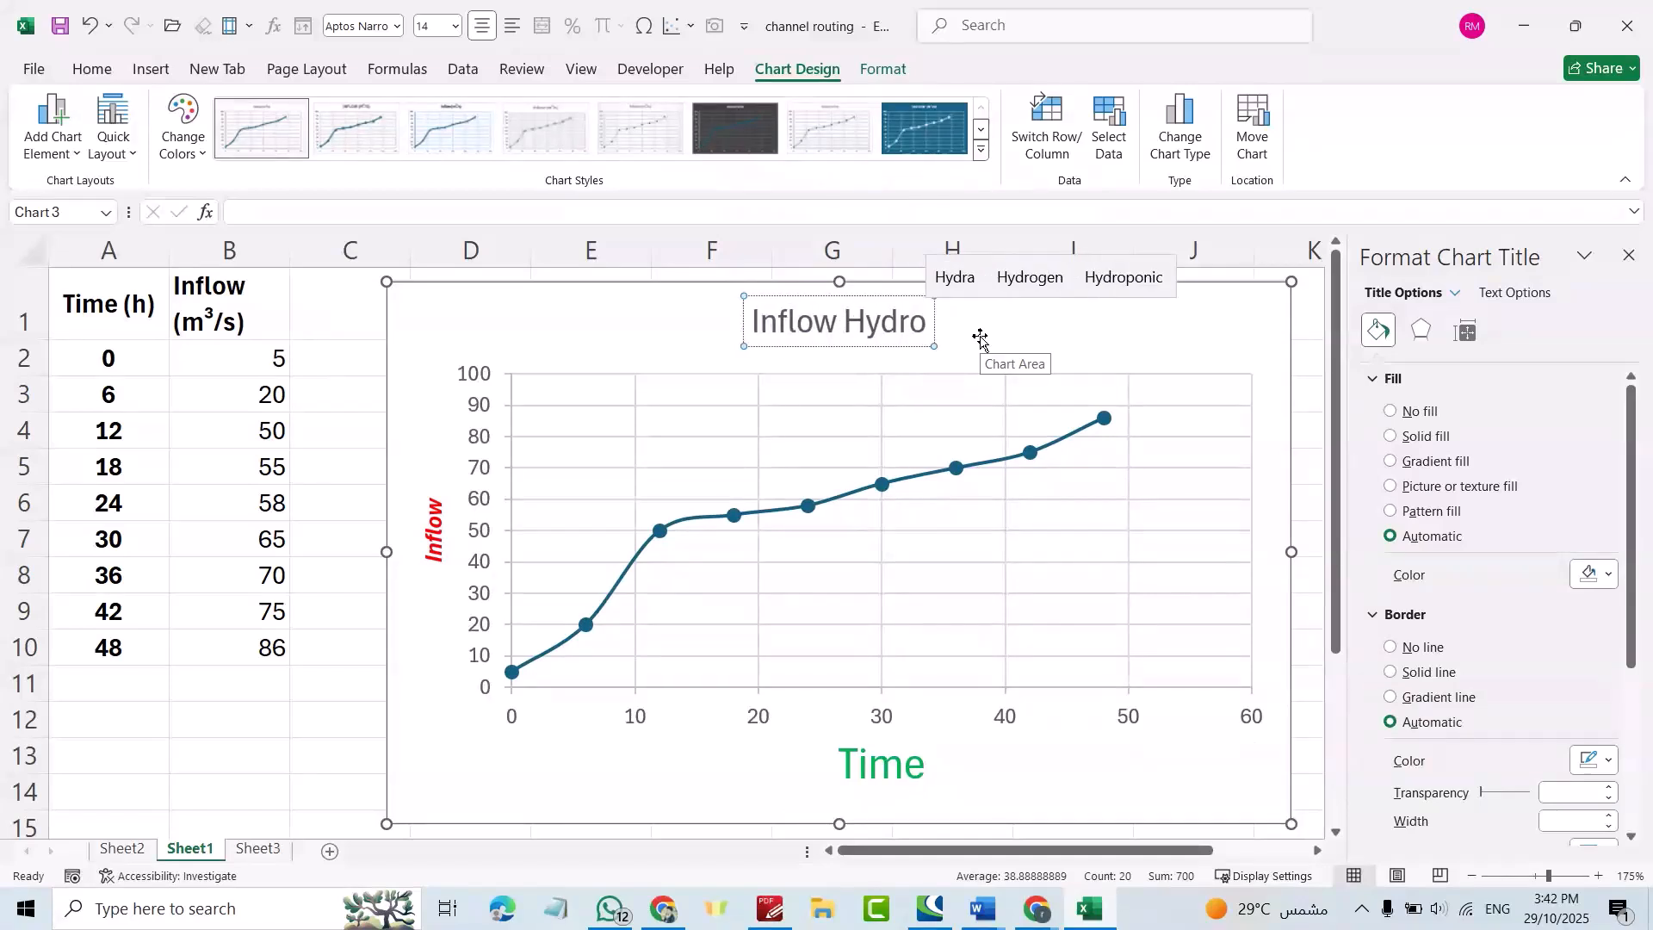
pyautogui.write('graph')
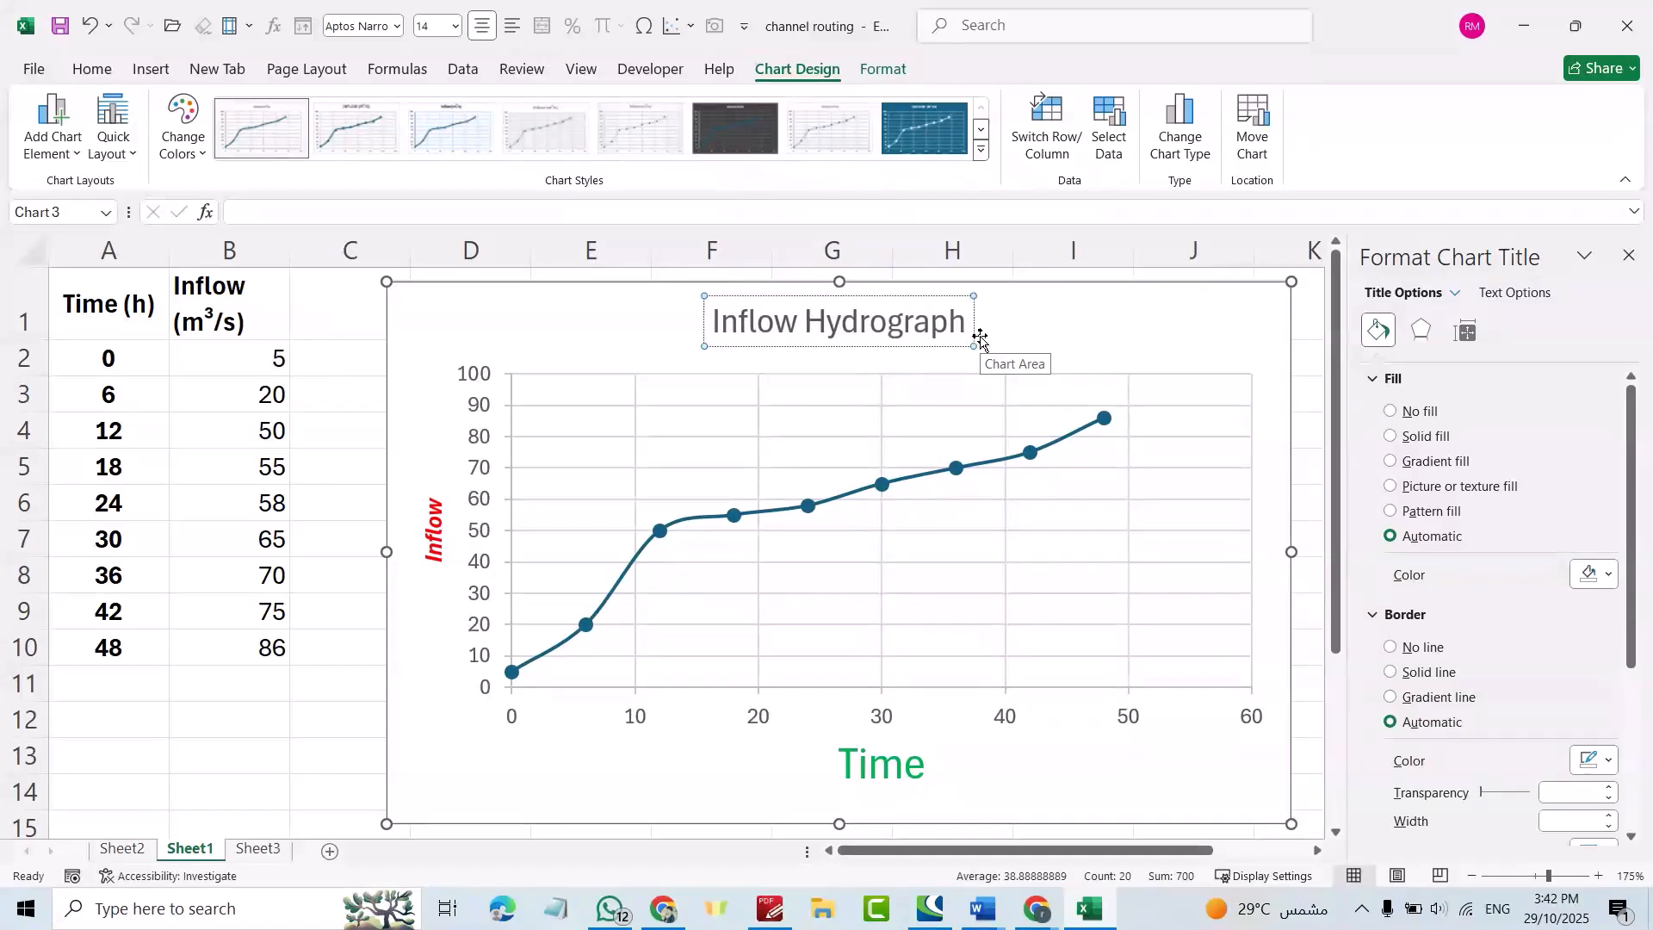
pyautogui.doubleClick(841, 322)
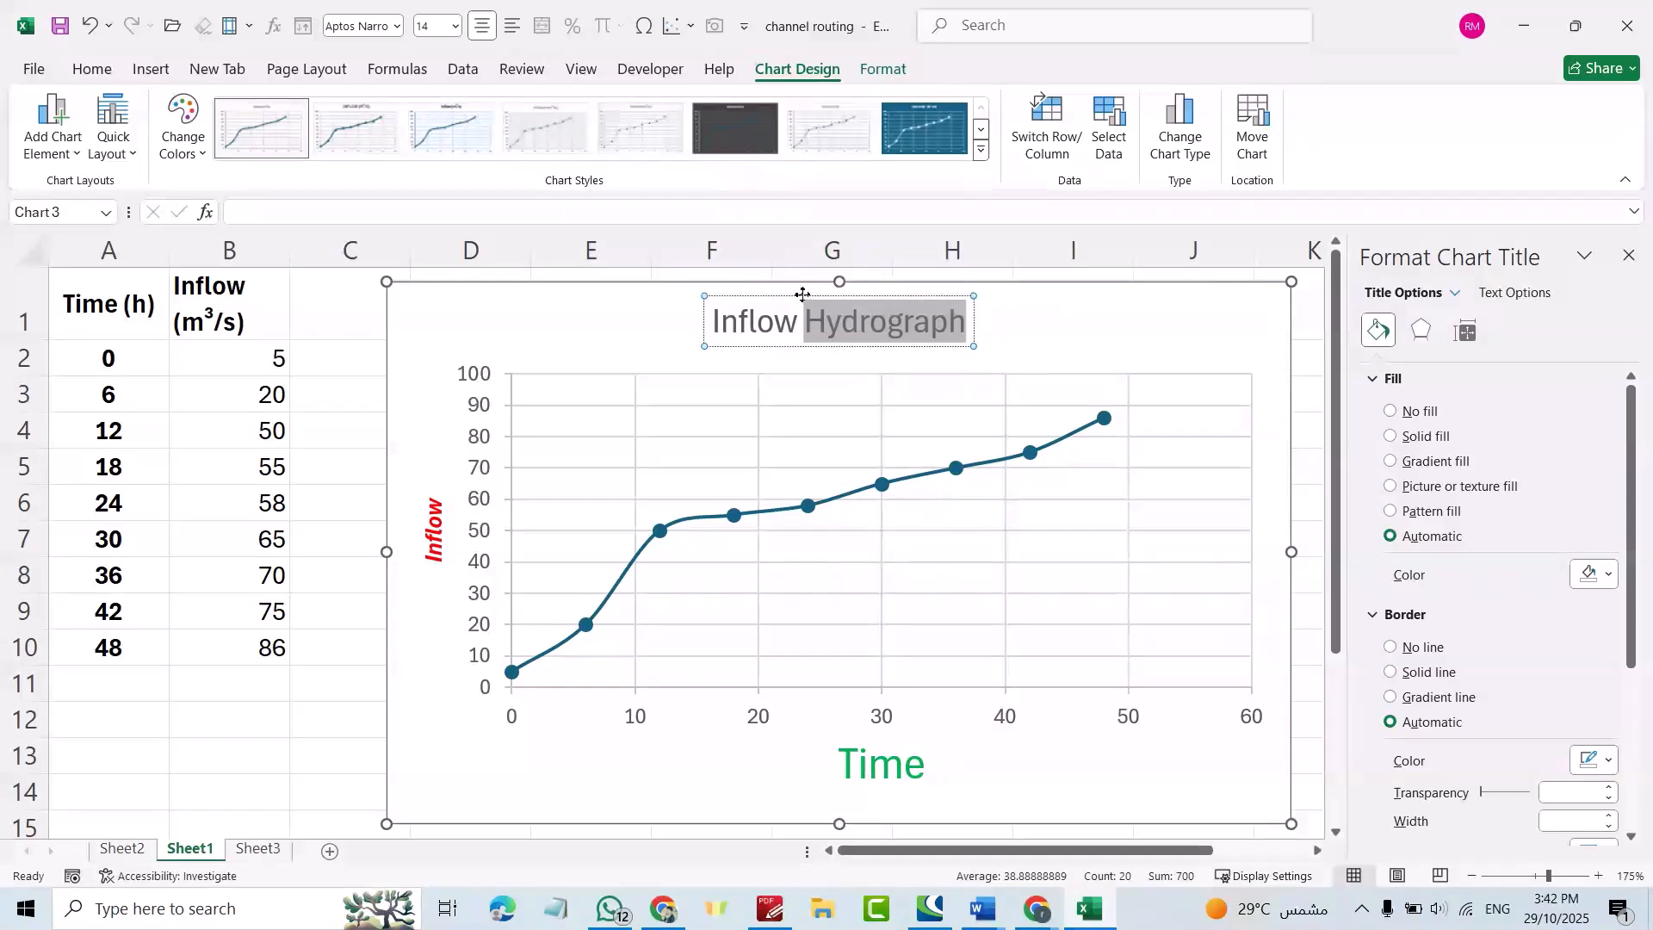
pyautogui.click(802, 295)
# Give the chart title a solid light grey fill.
pyautogui.tripleClick(810, 320)
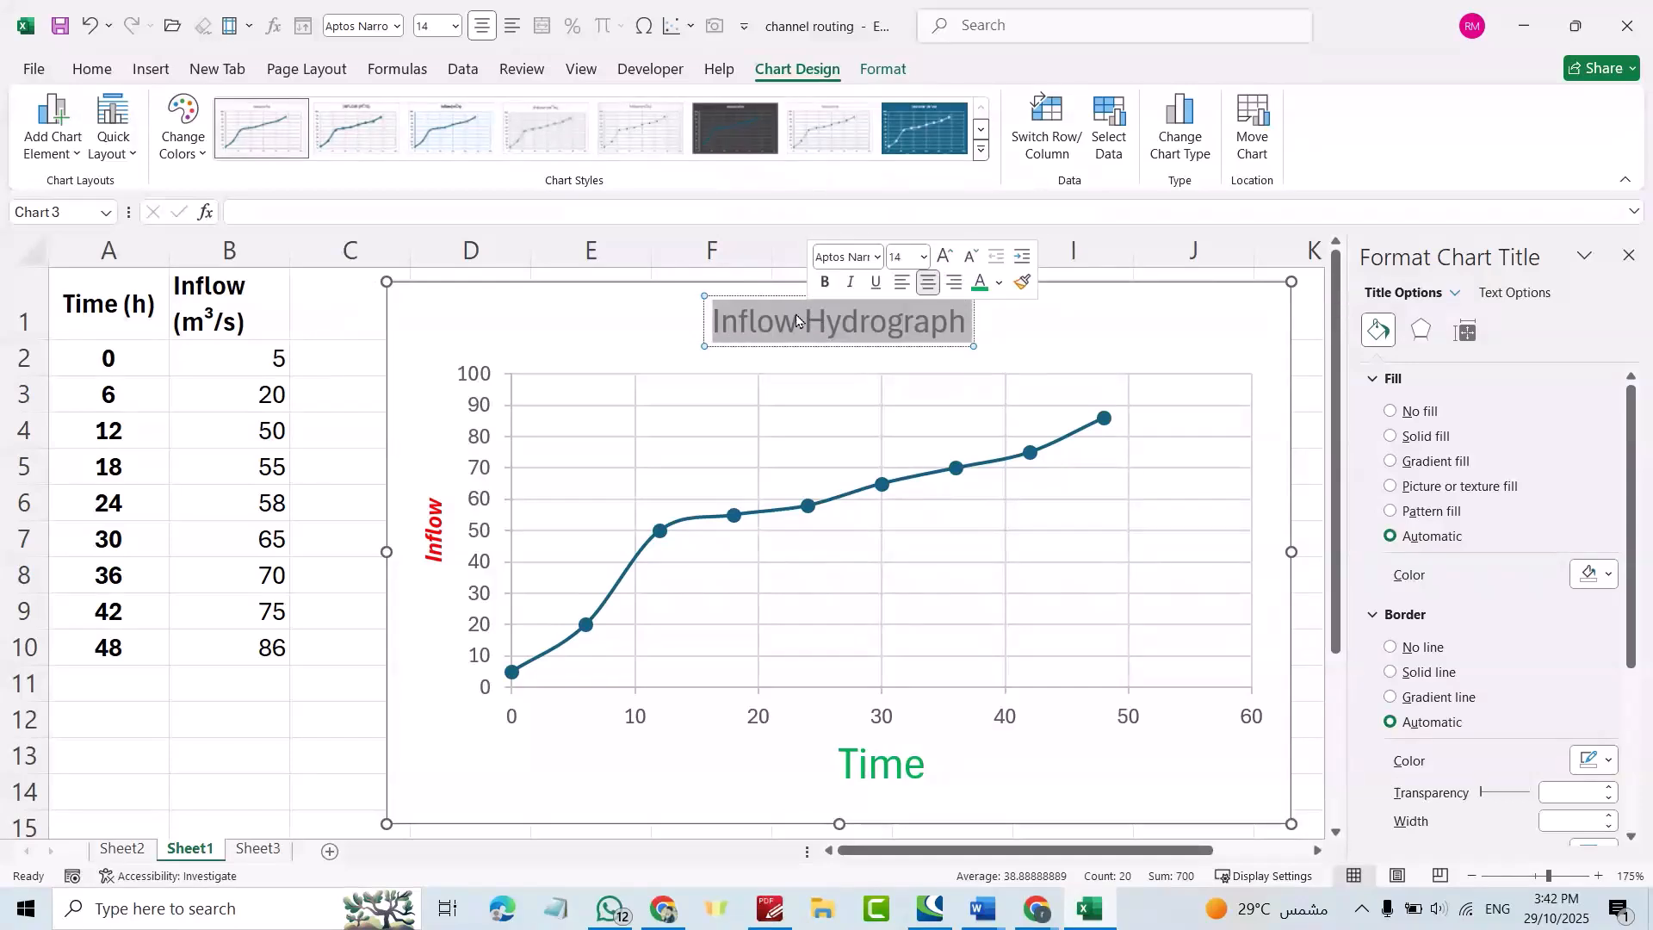
pyautogui.click(1390, 437)
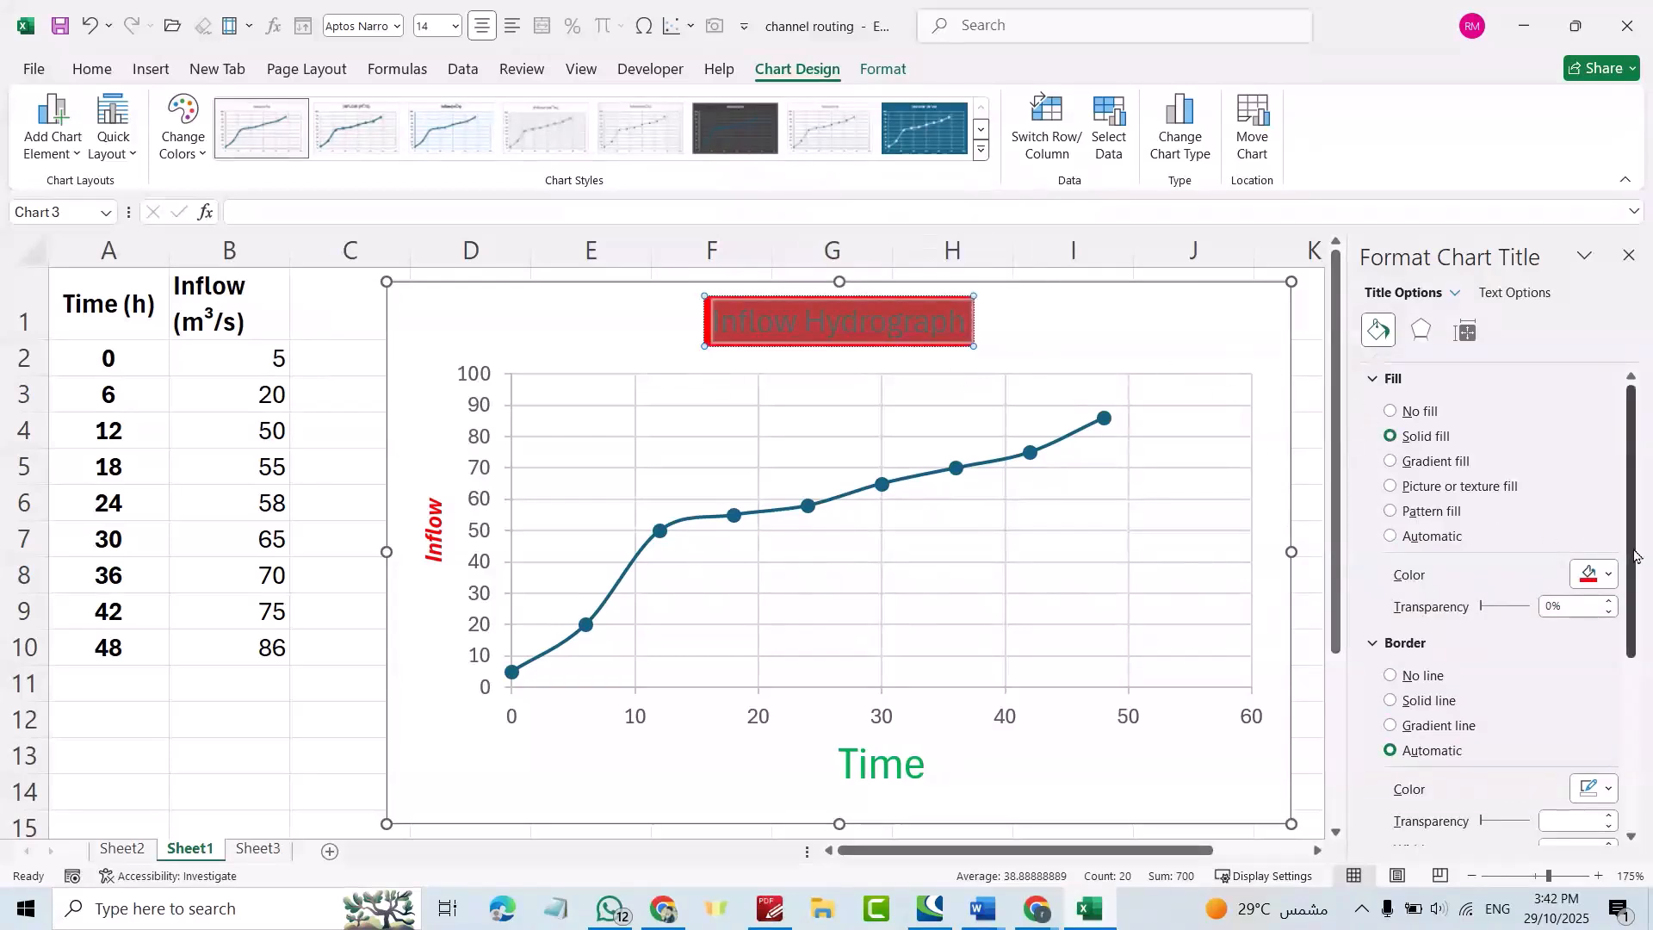
pyautogui.click(1607, 575)
pyautogui.click(1521, 634)
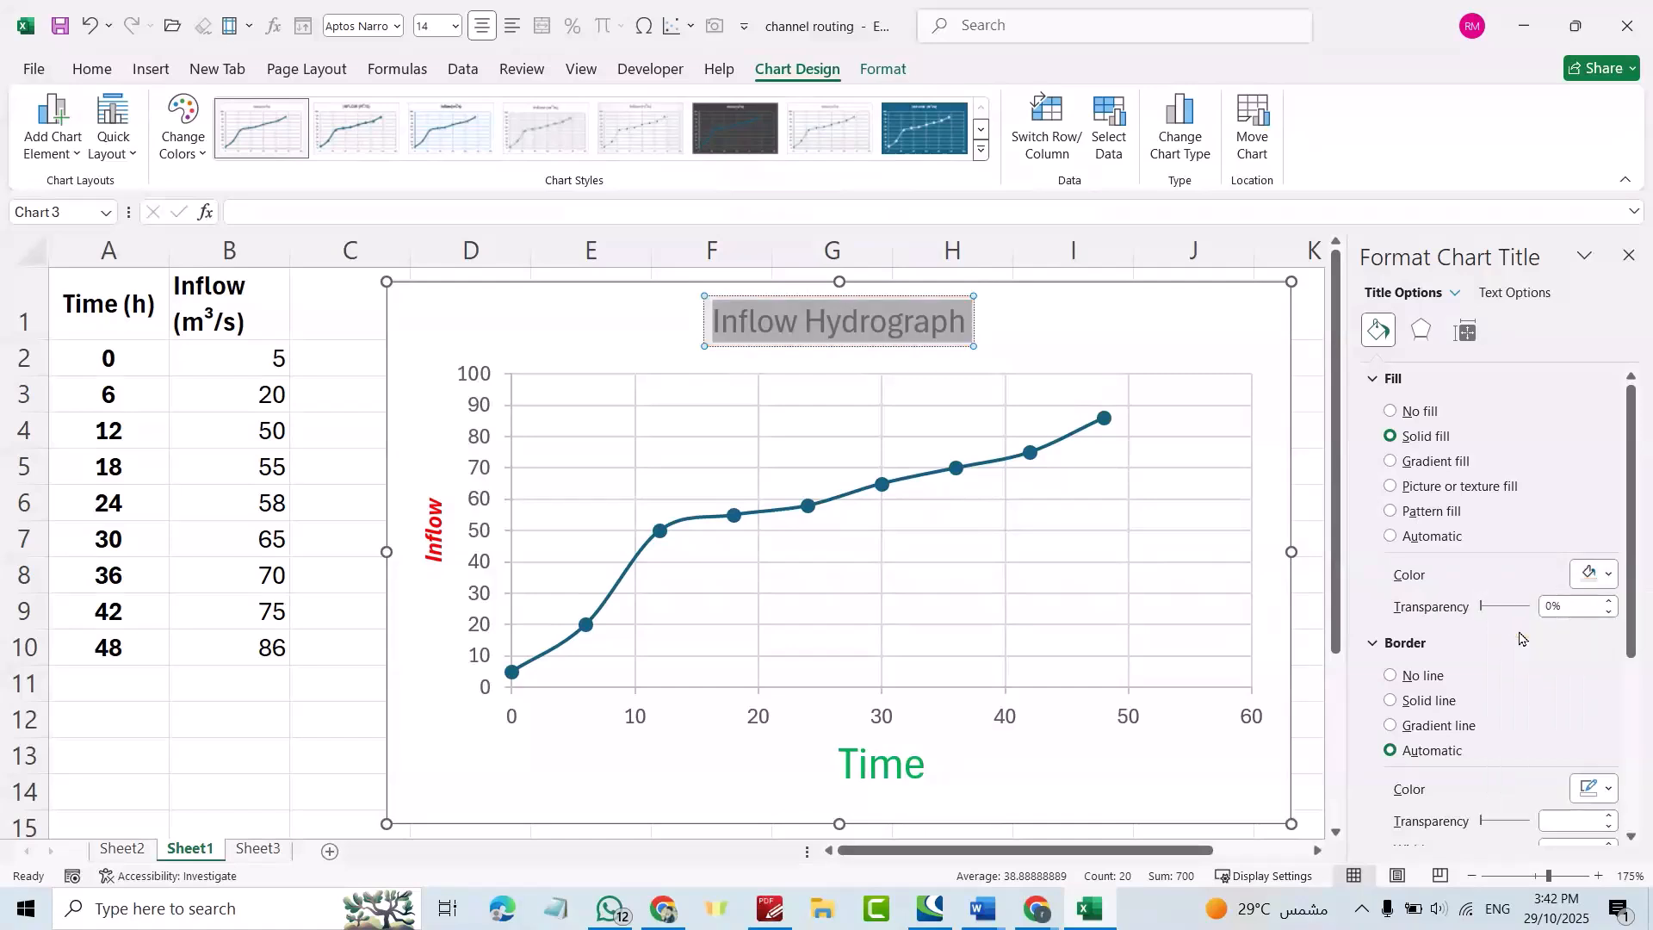
# Colour the chart title text red.
pyautogui.click(750, 326)
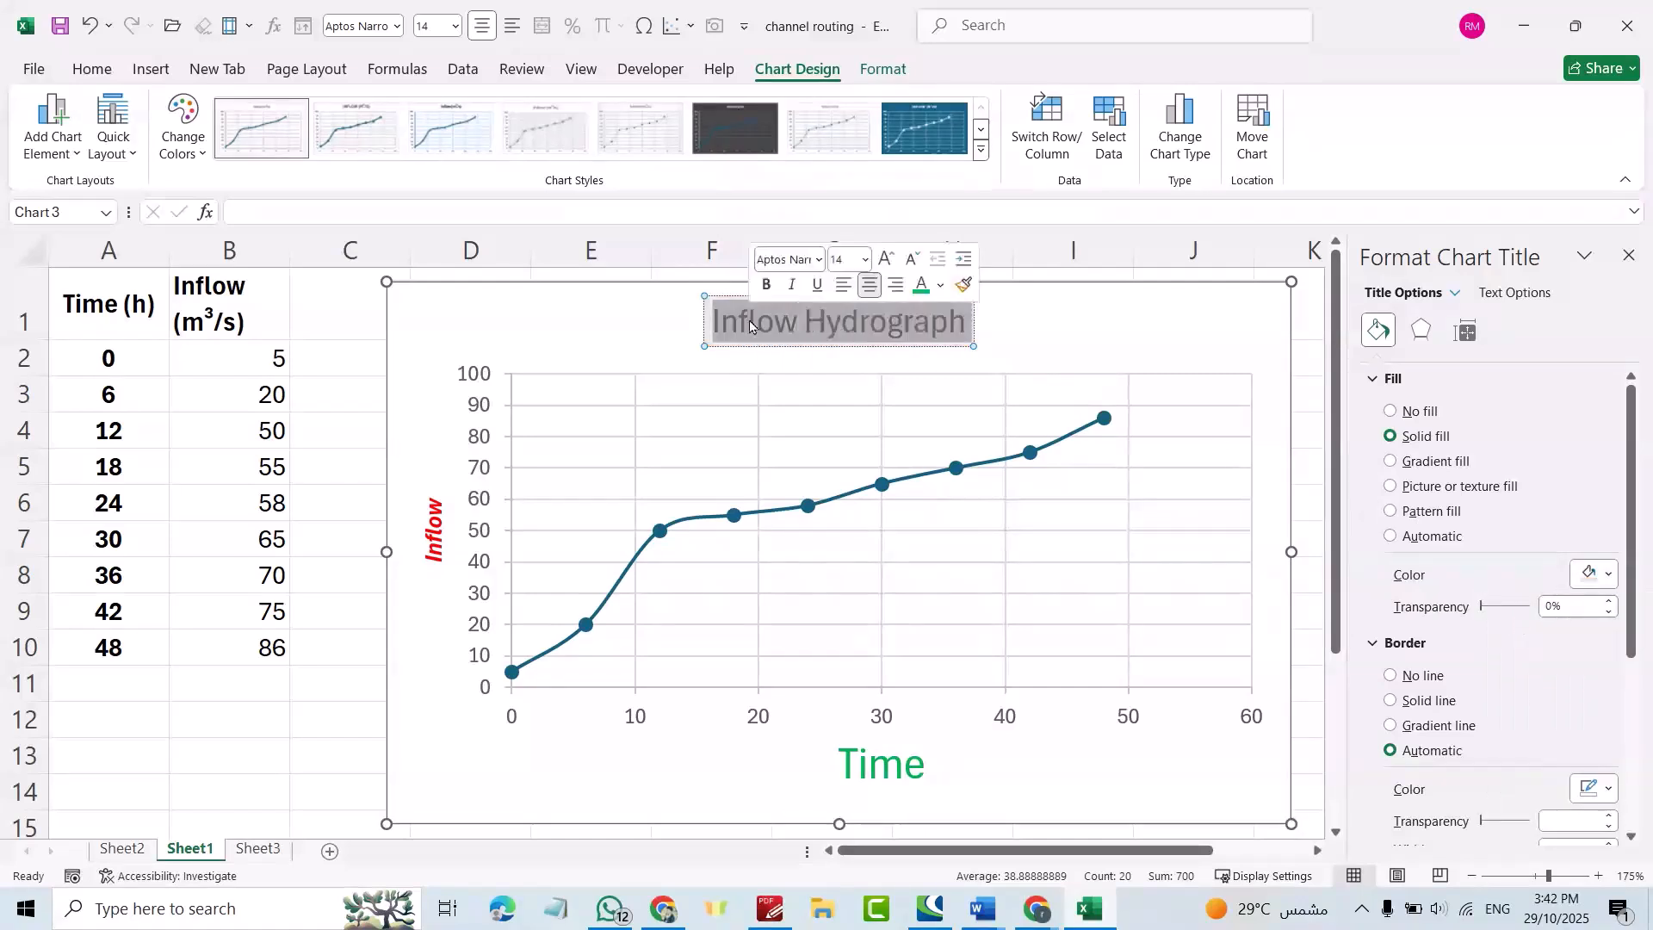
pyautogui.click(941, 284)
pyautogui.click(937, 519)
# Move the chart slightly to the left.
pyautogui.moveTo(1117, 328); pyautogui.dragTo(1068, 338)
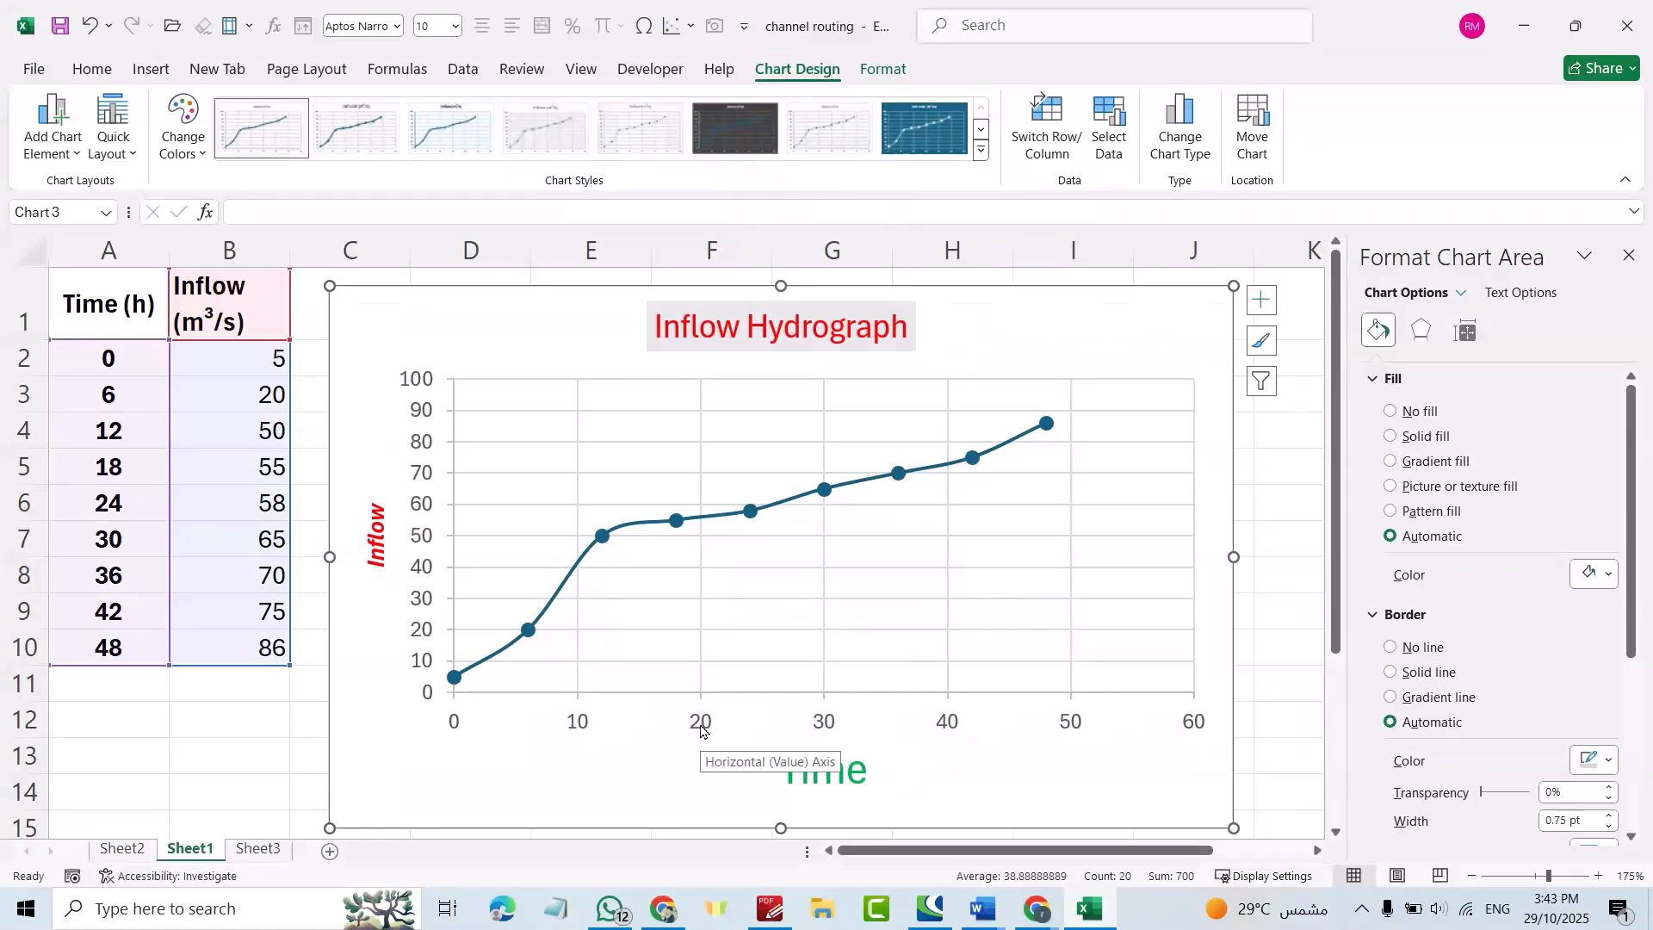
pyautogui.click(579, 727)
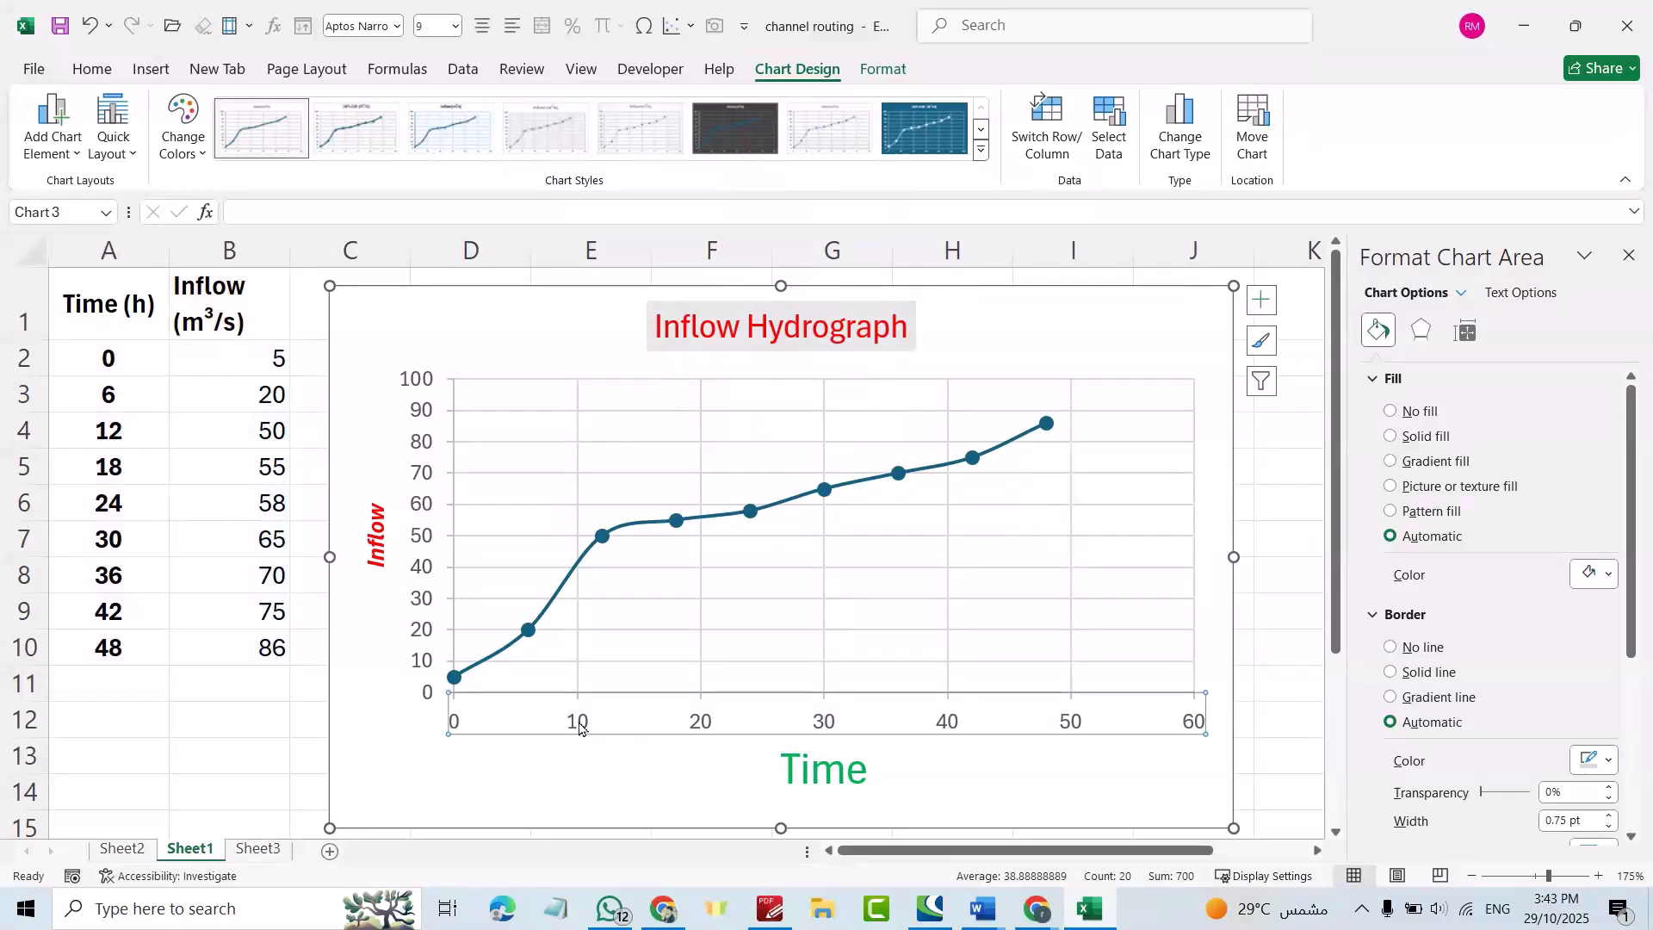
pyautogui.rightClick(584, 723)
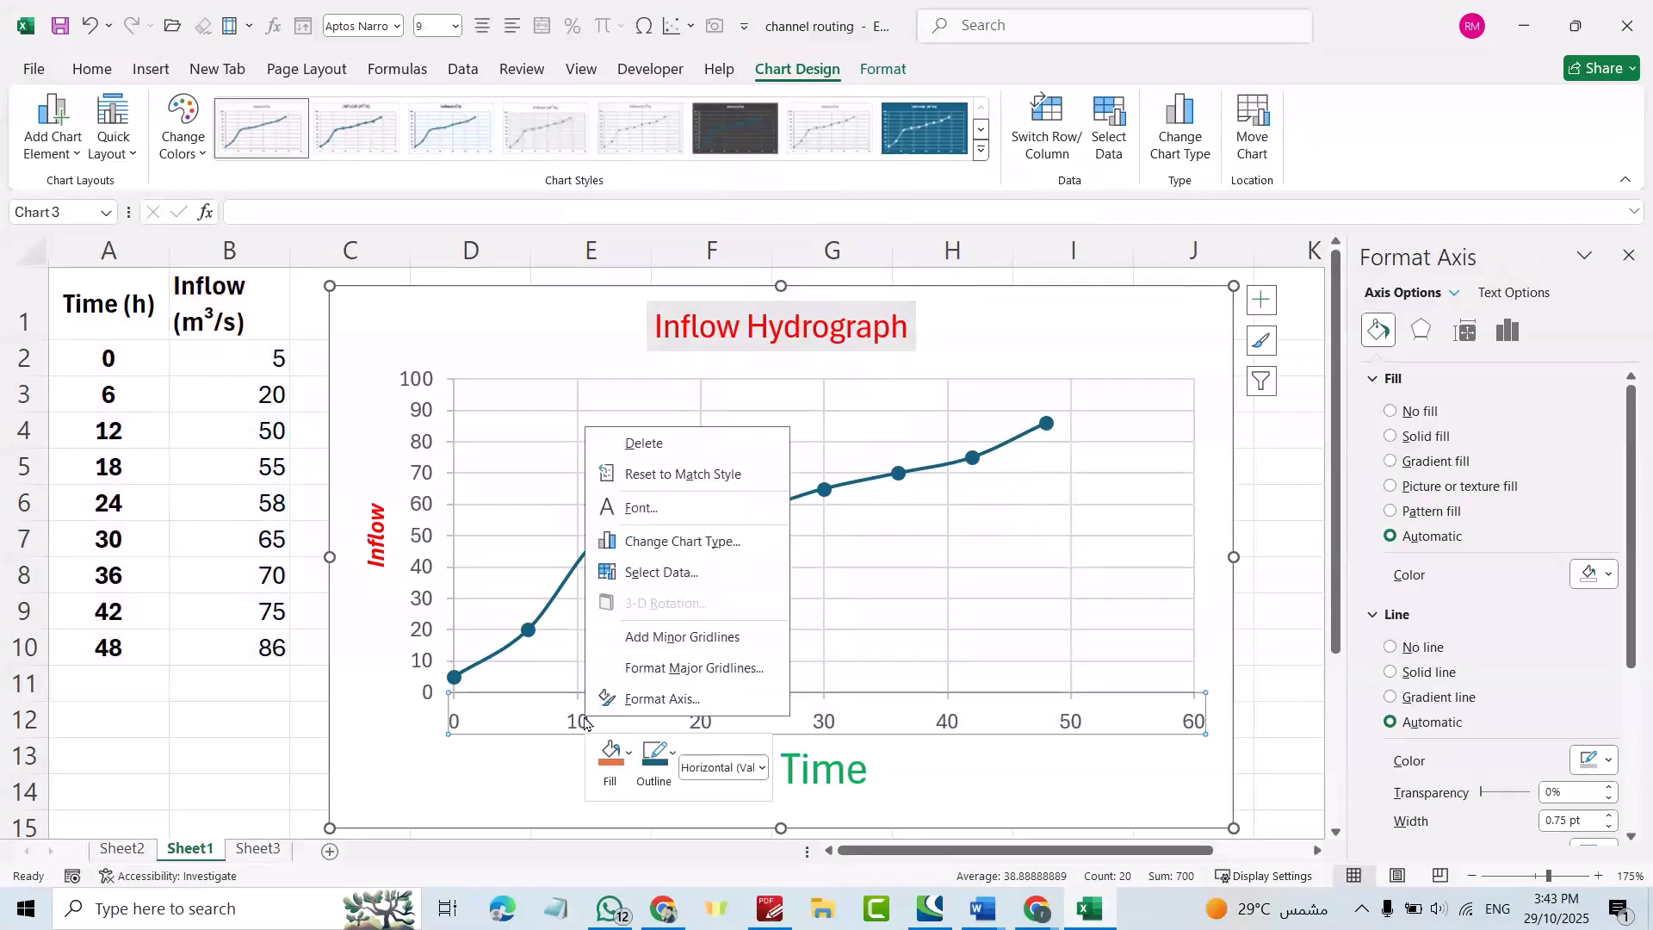
pyautogui.click(662, 704)
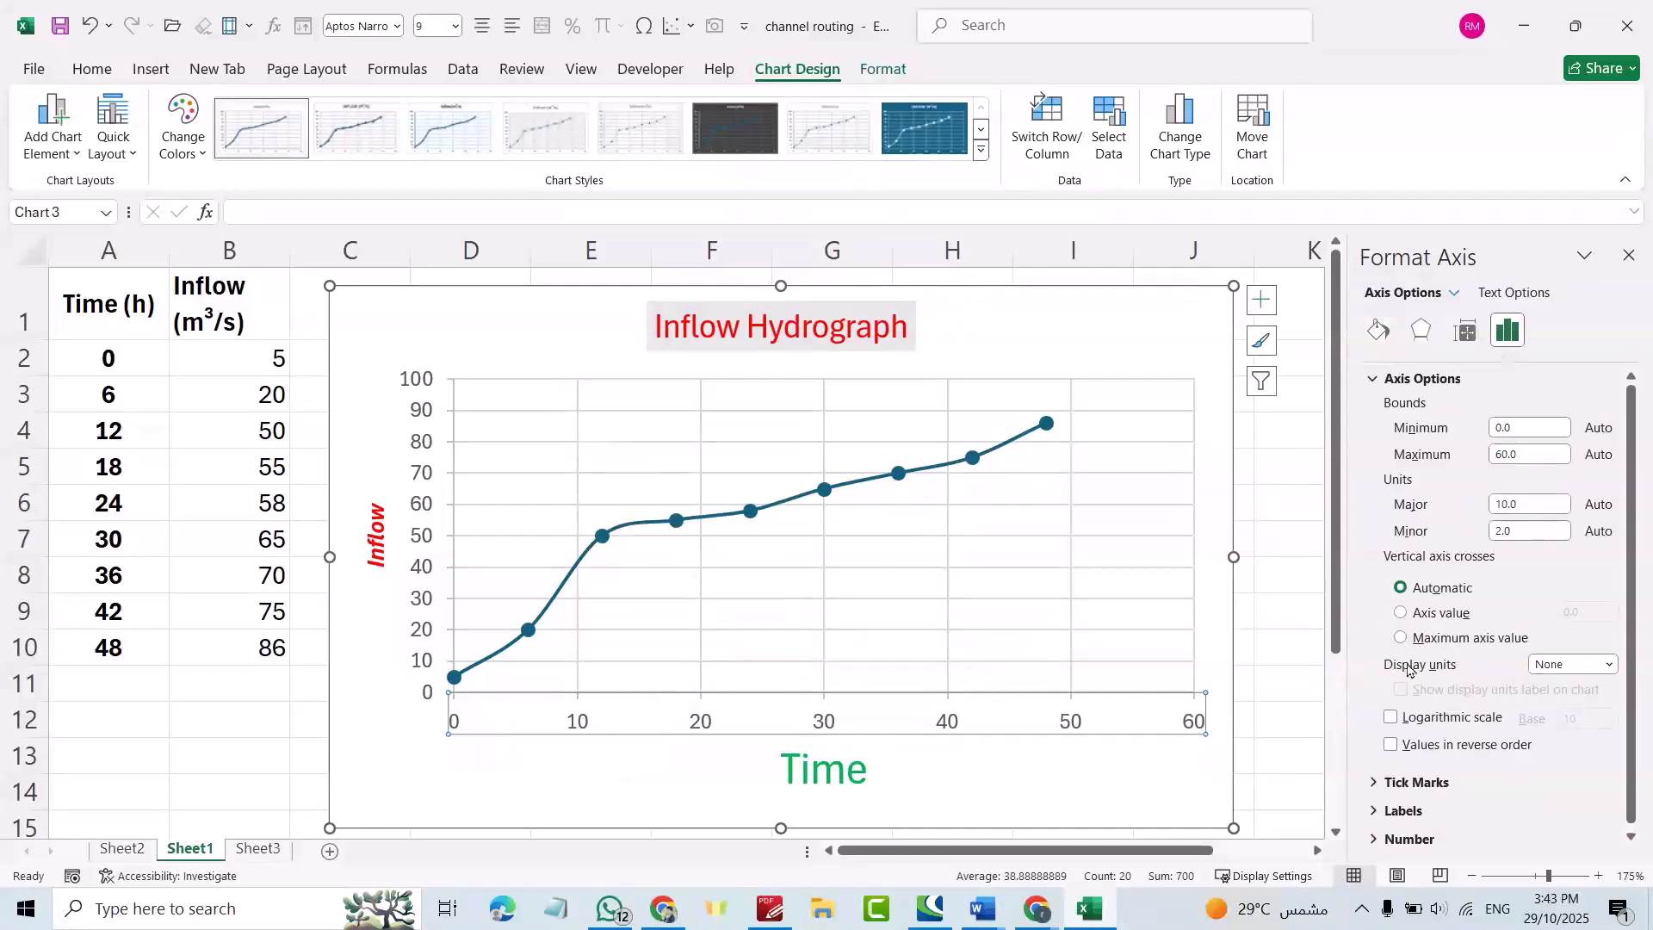
pyautogui.click(1629, 256)
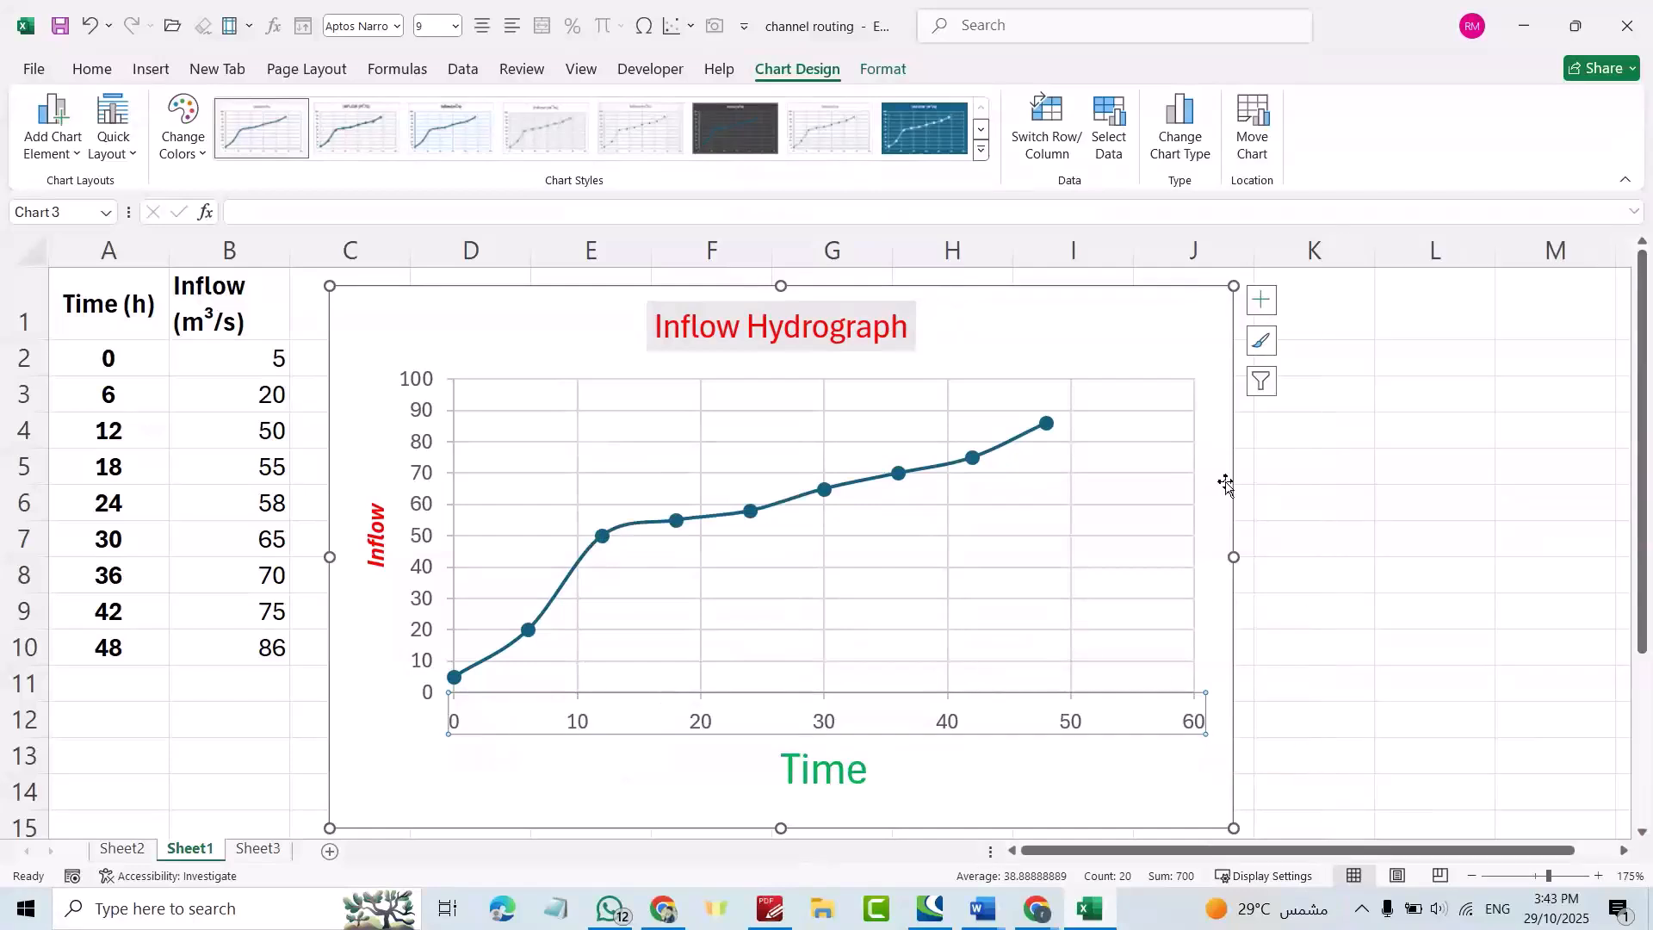
# Set the horizontal Time axis maximum to 60.
pyautogui.click(866, 711)
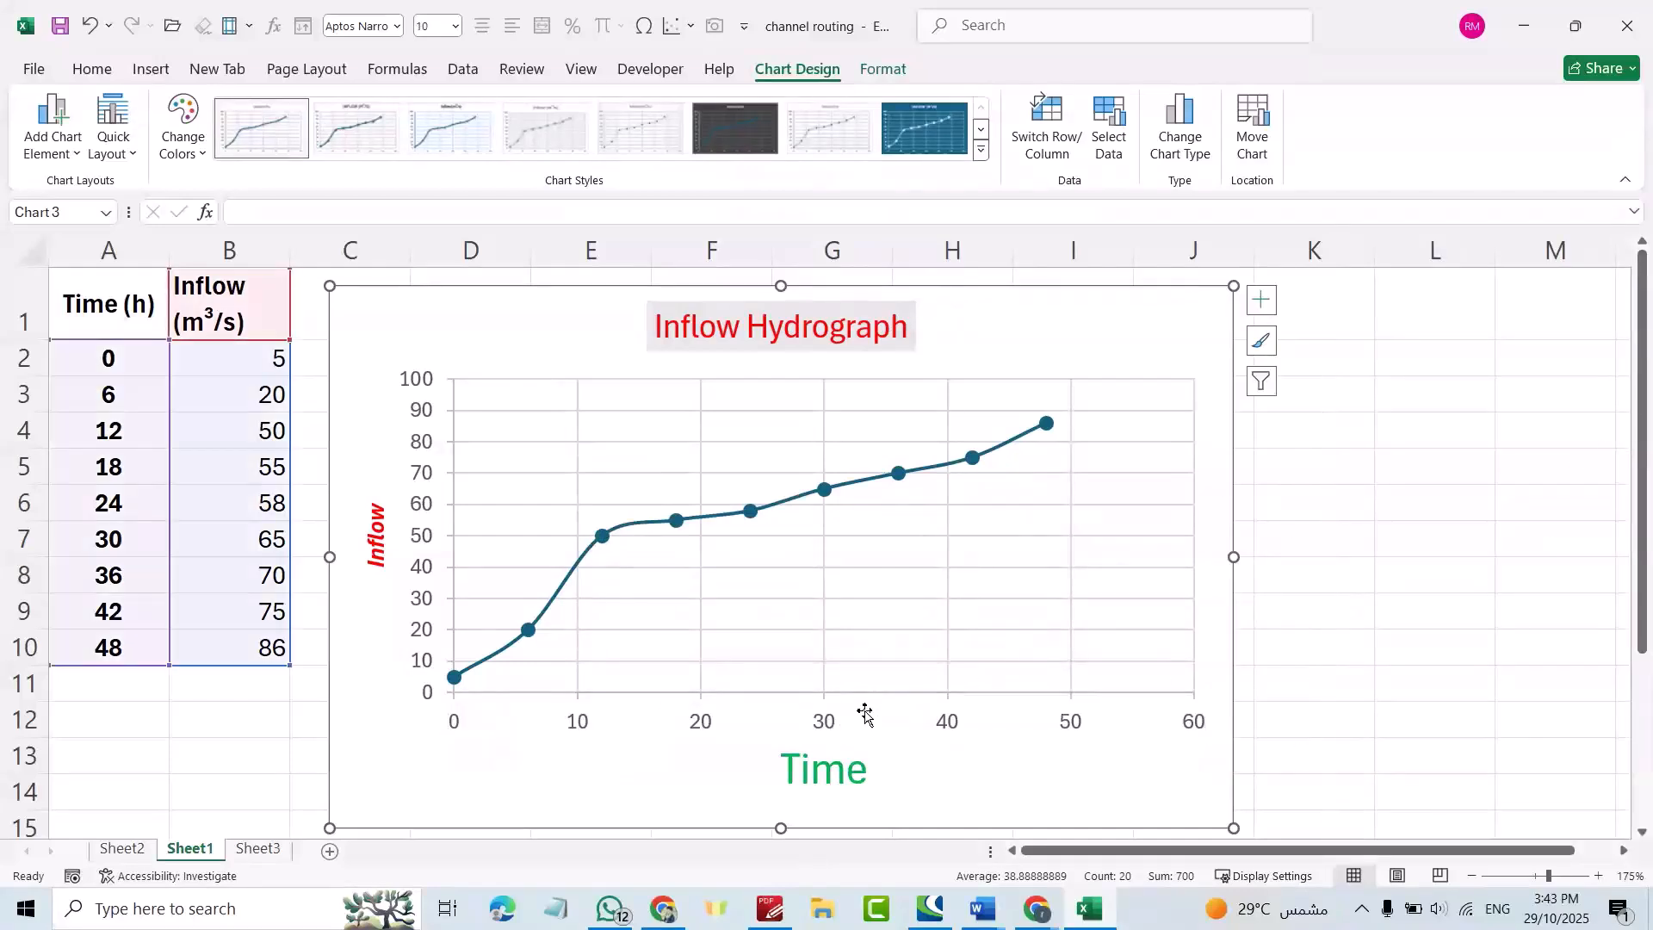
pyautogui.click(832, 730)
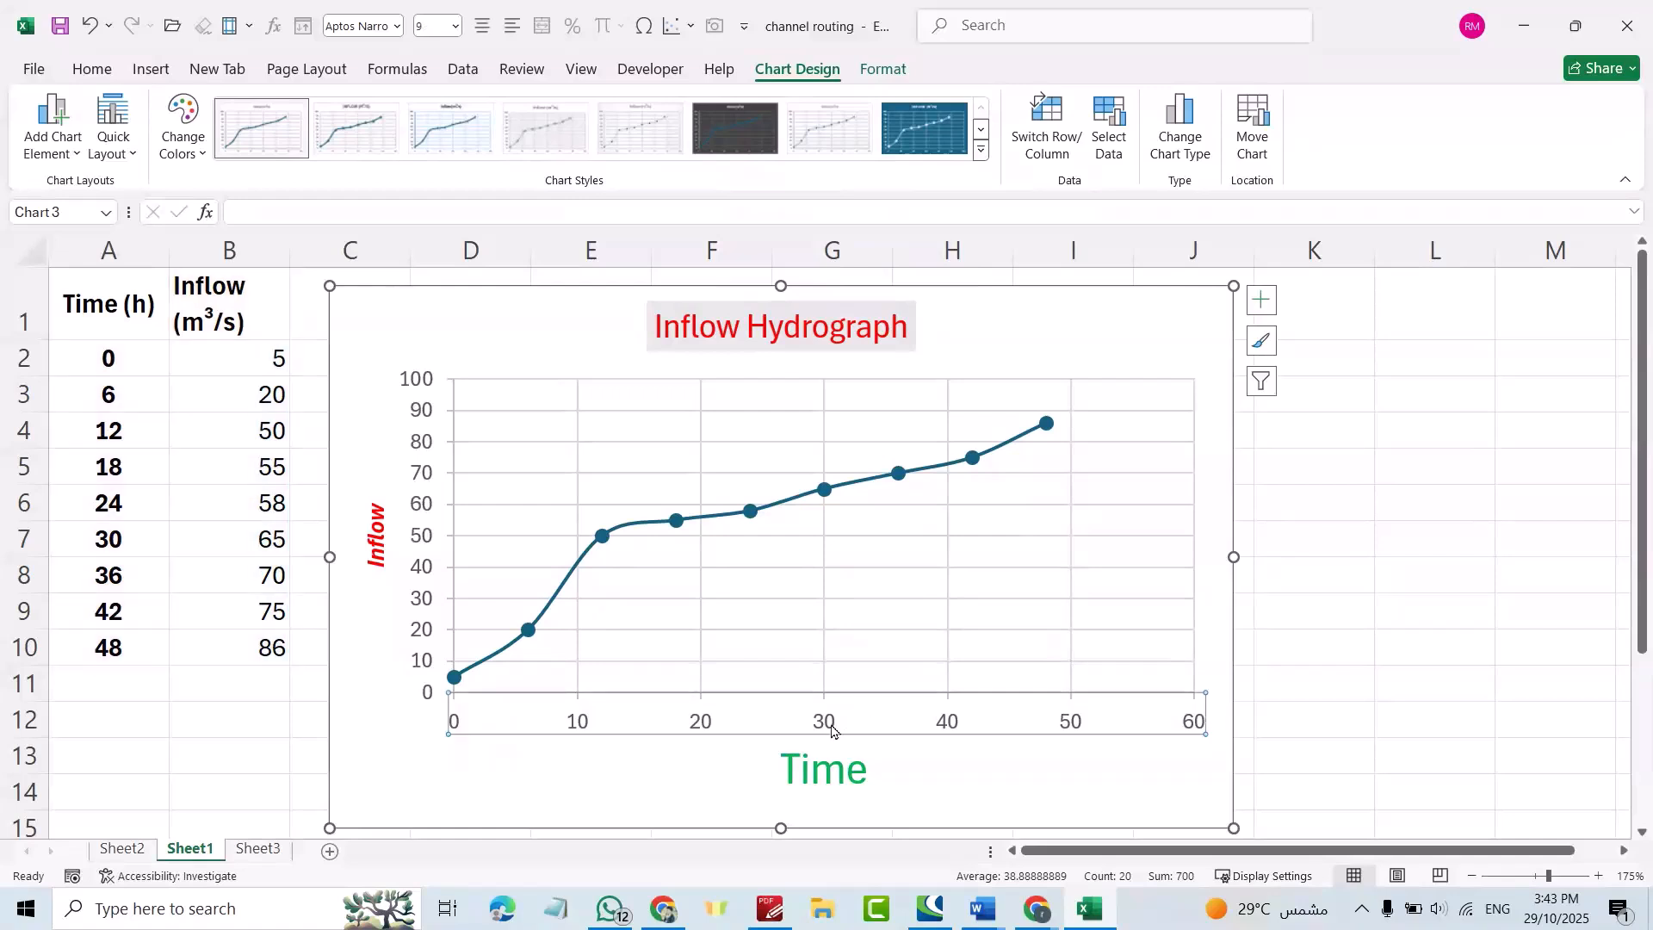
pyautogui.rightClick(832, 730)
pyautogui.click(910, 708)
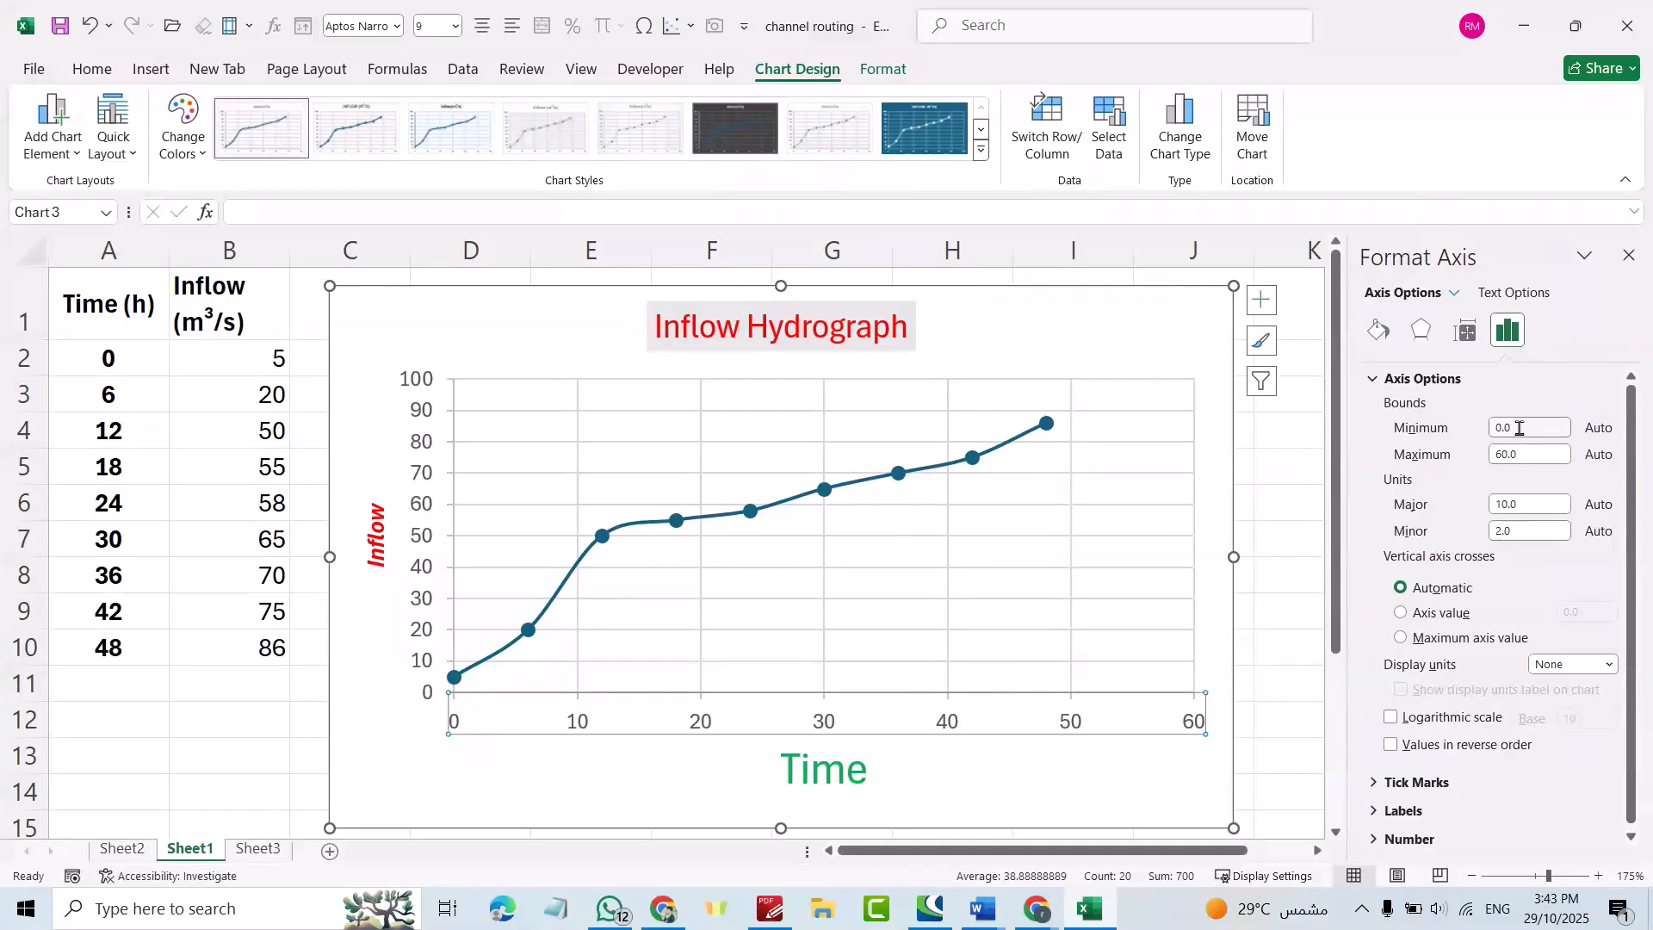
pyautogui.doubleClick(1522, 454)
pyautogui.write('80')
pyautogui.press('Return')
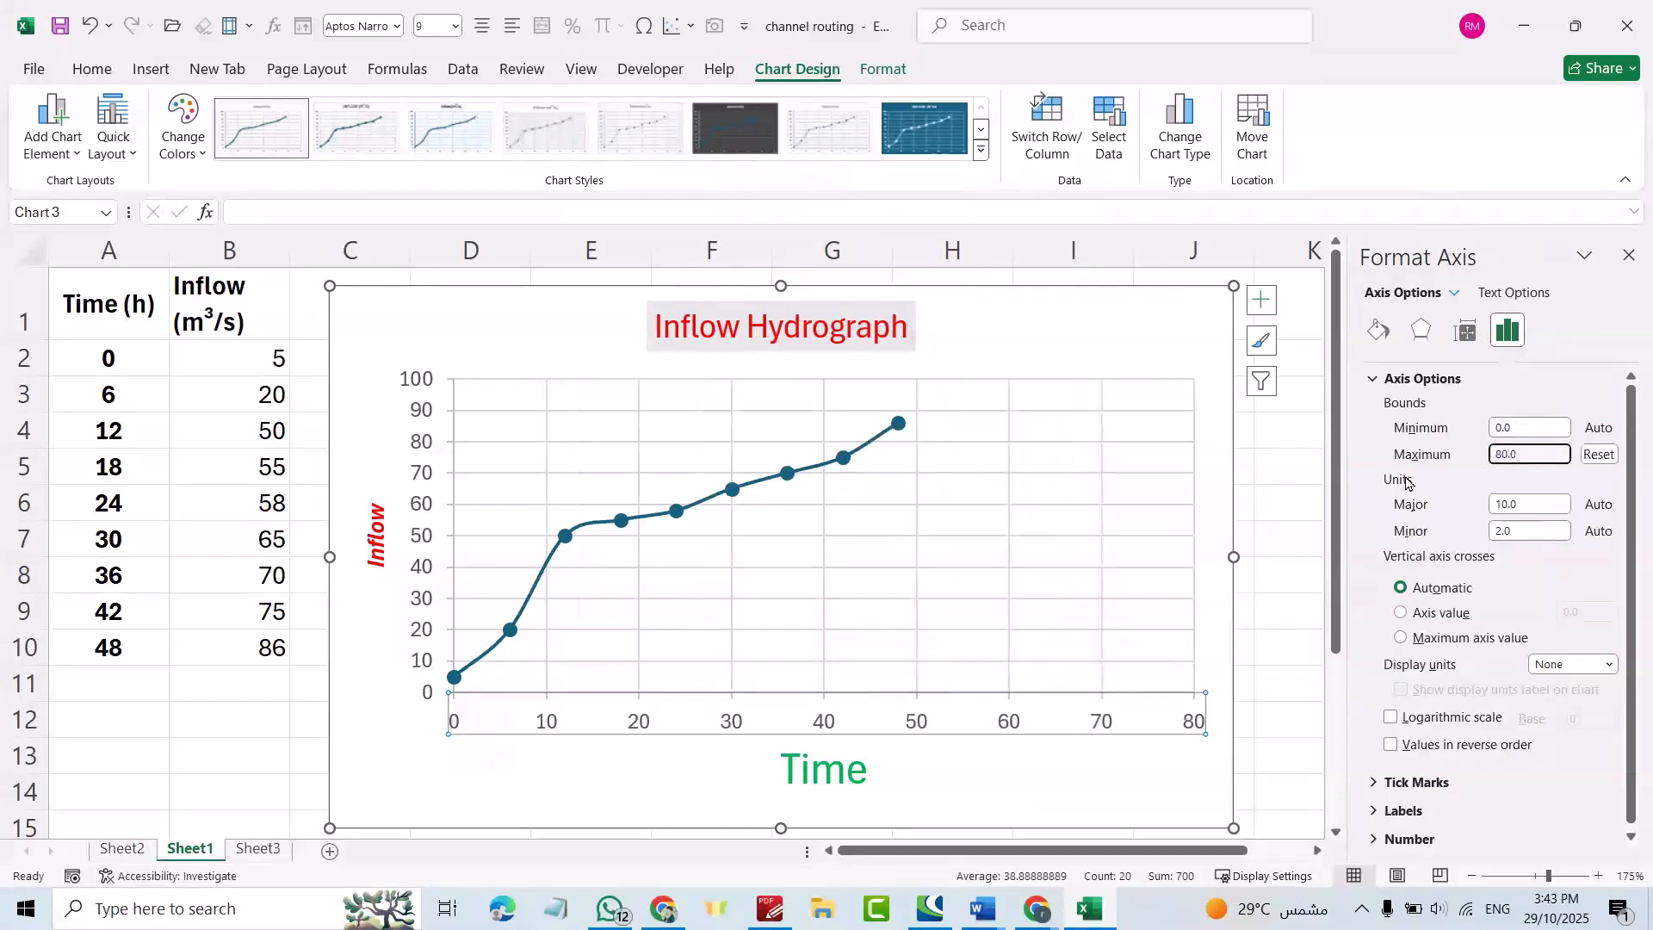
pyautogui.doubleClick(1531, 448)
pyautogui.write('60')
pyautogui.press('Return')
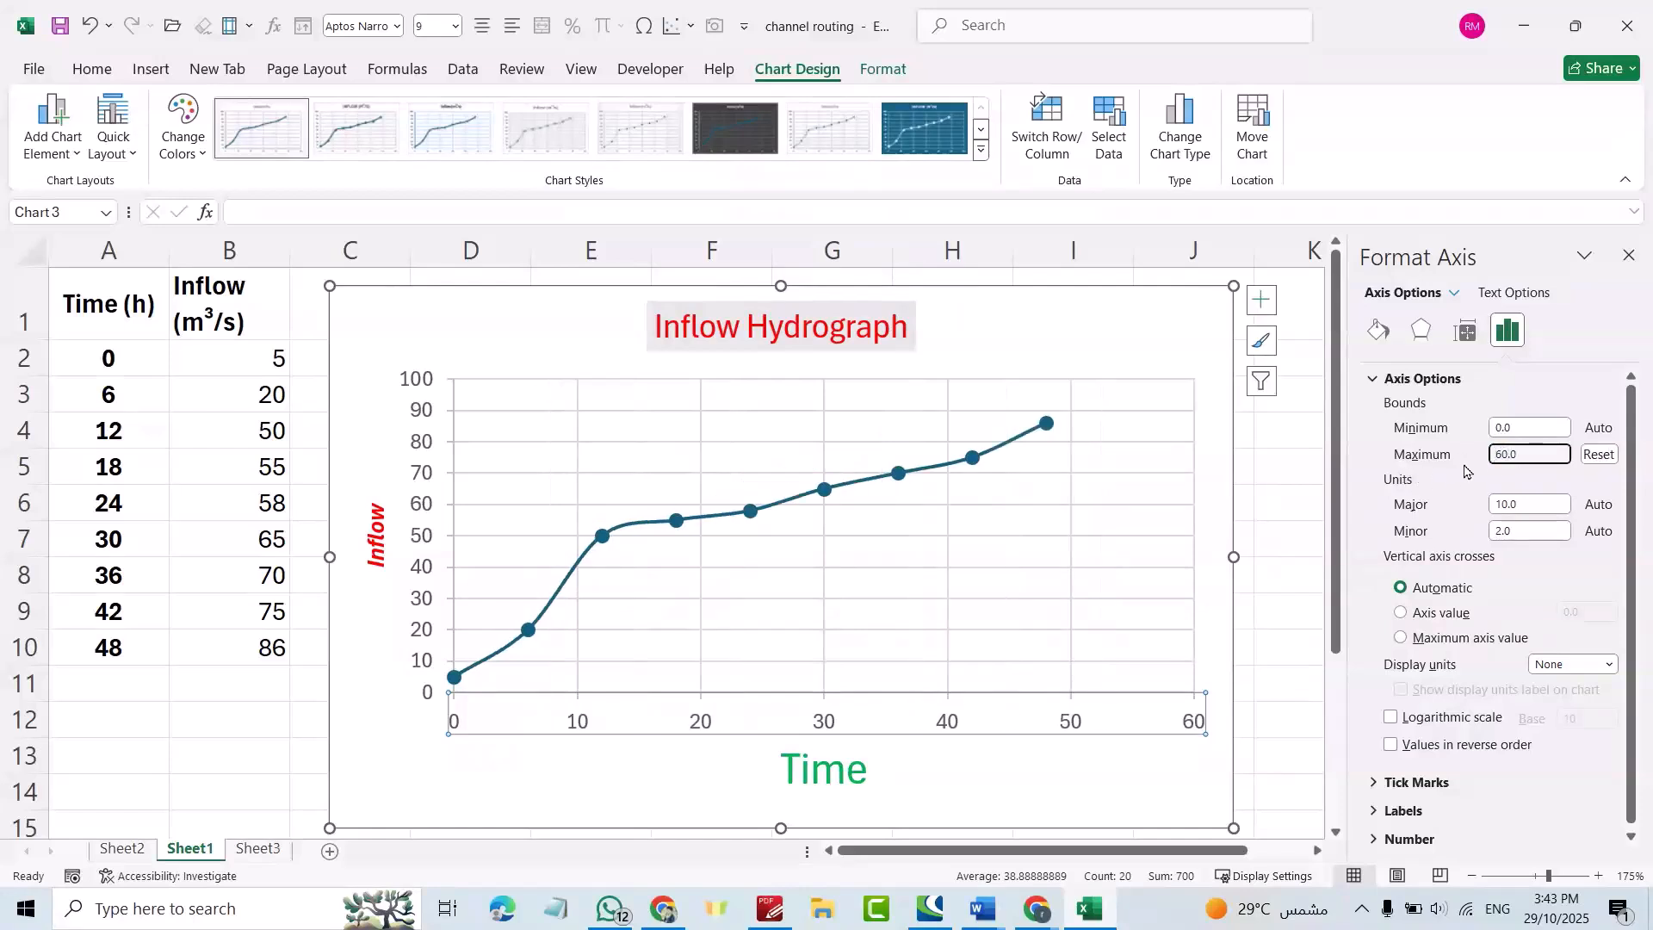
# Set the horizontal axis major unit to 10.
pyautogui.click(1527, 504)
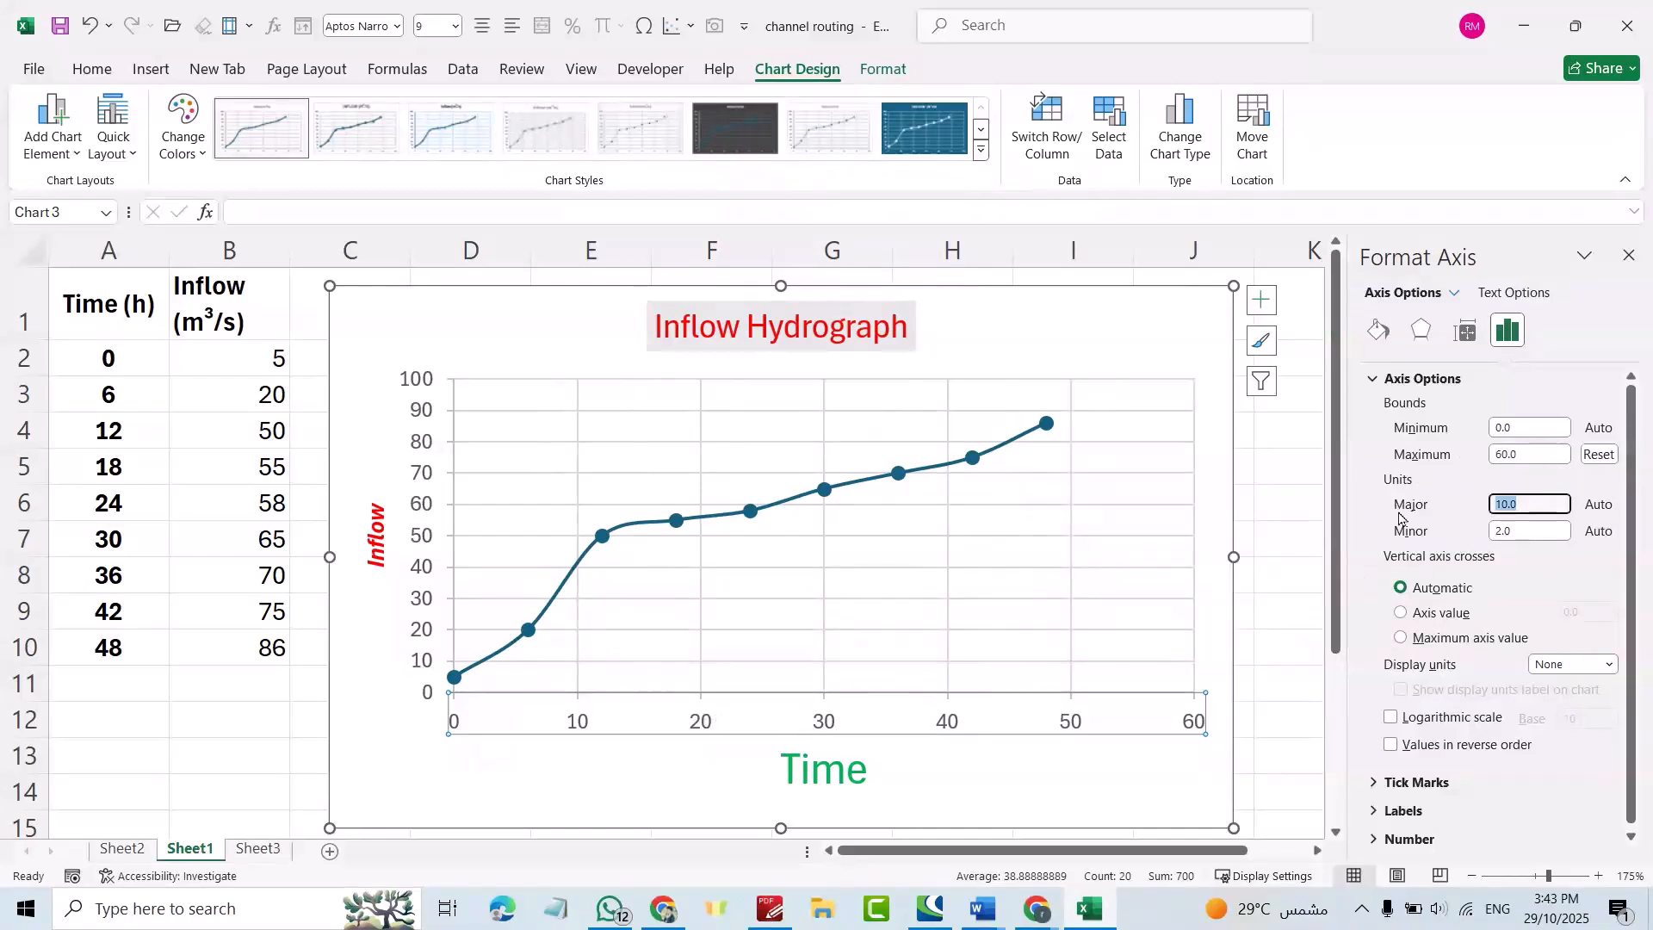
pyautogui.write('20')
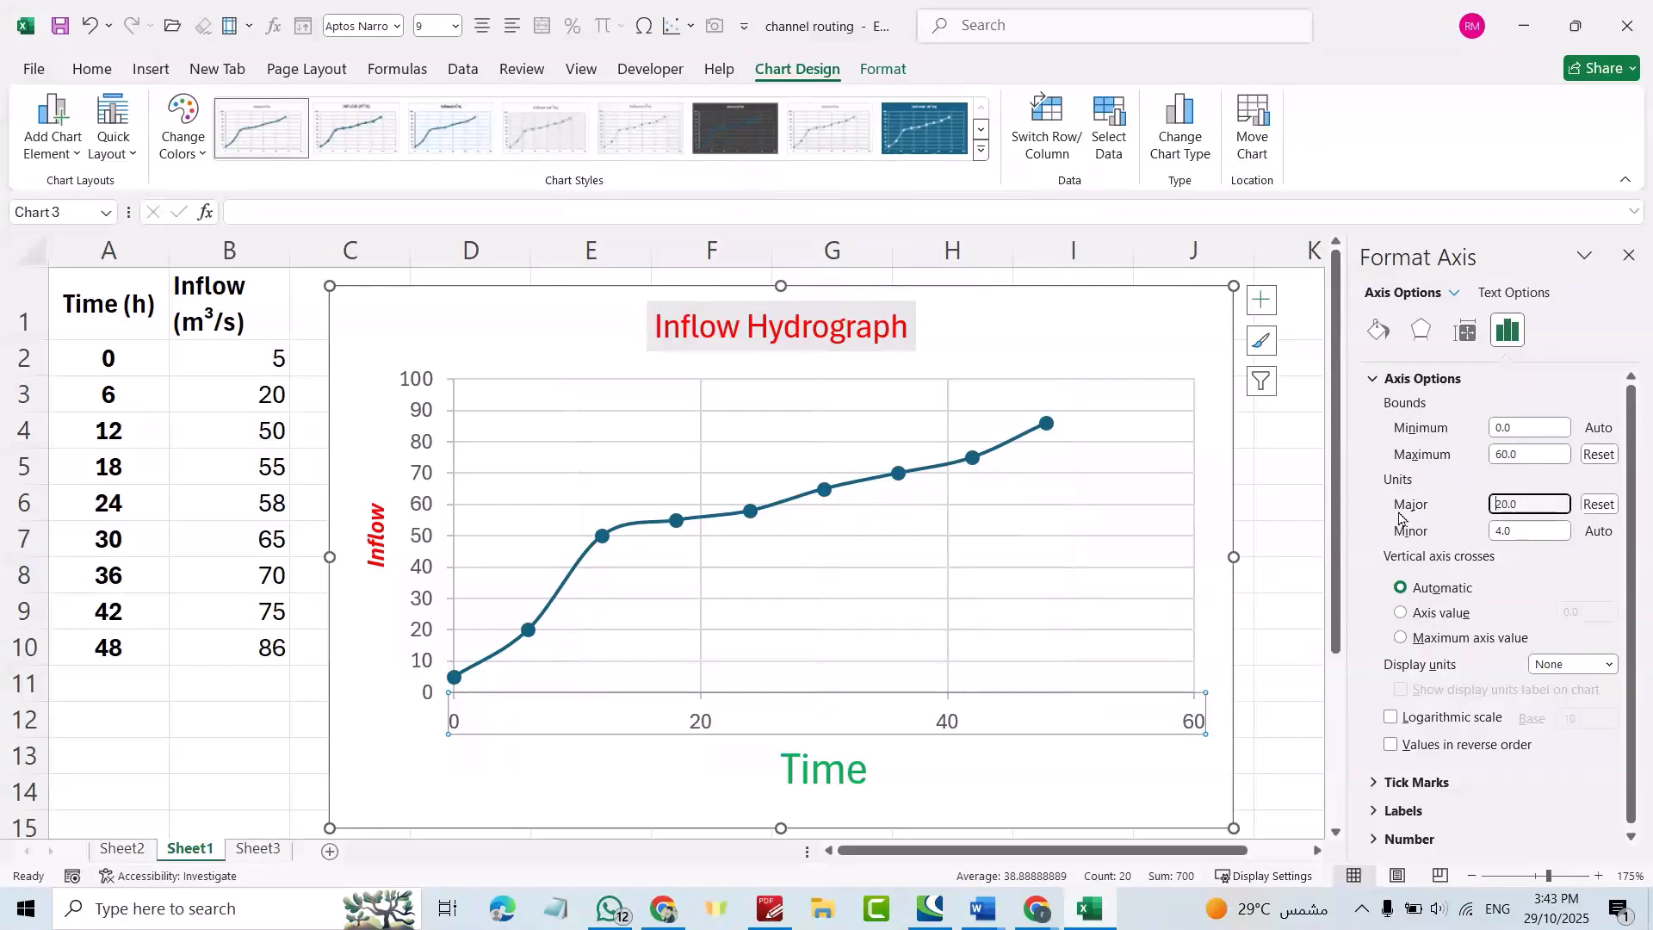
pyautogui.moveTo(1541, 506); pyautogui.dragTo(1479, 506)
pyautogui.write('10')
pyautogui.press('Return')
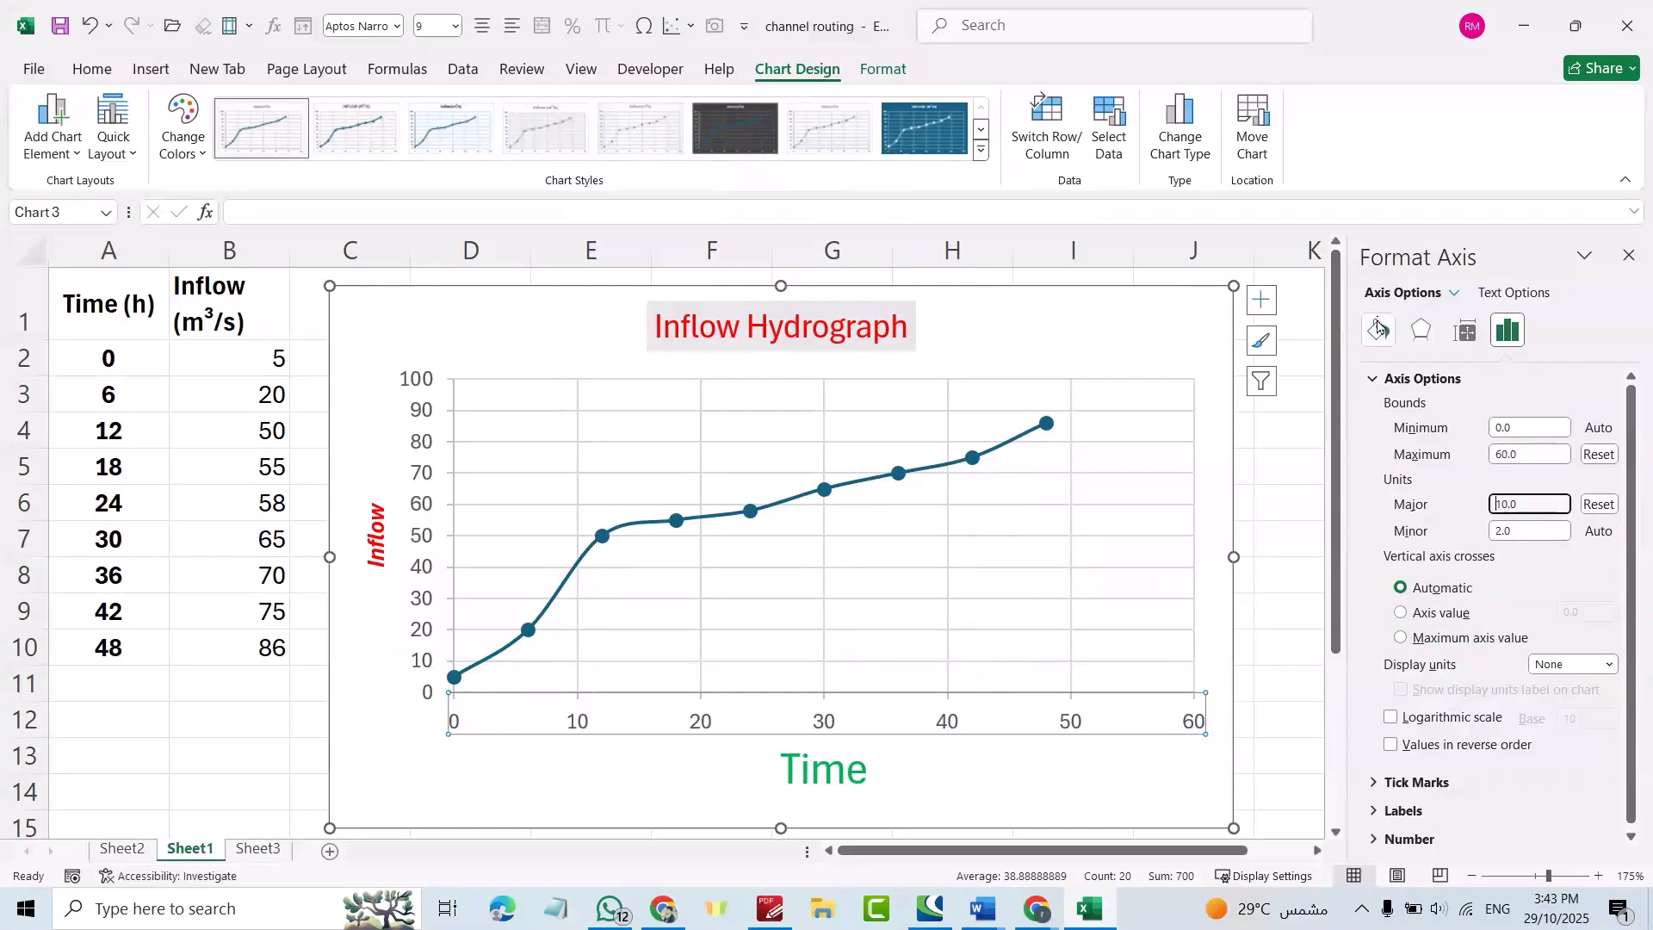
# Draw the horizontal Time axis as a solid red line.
pyautogui.click(1378, 329)
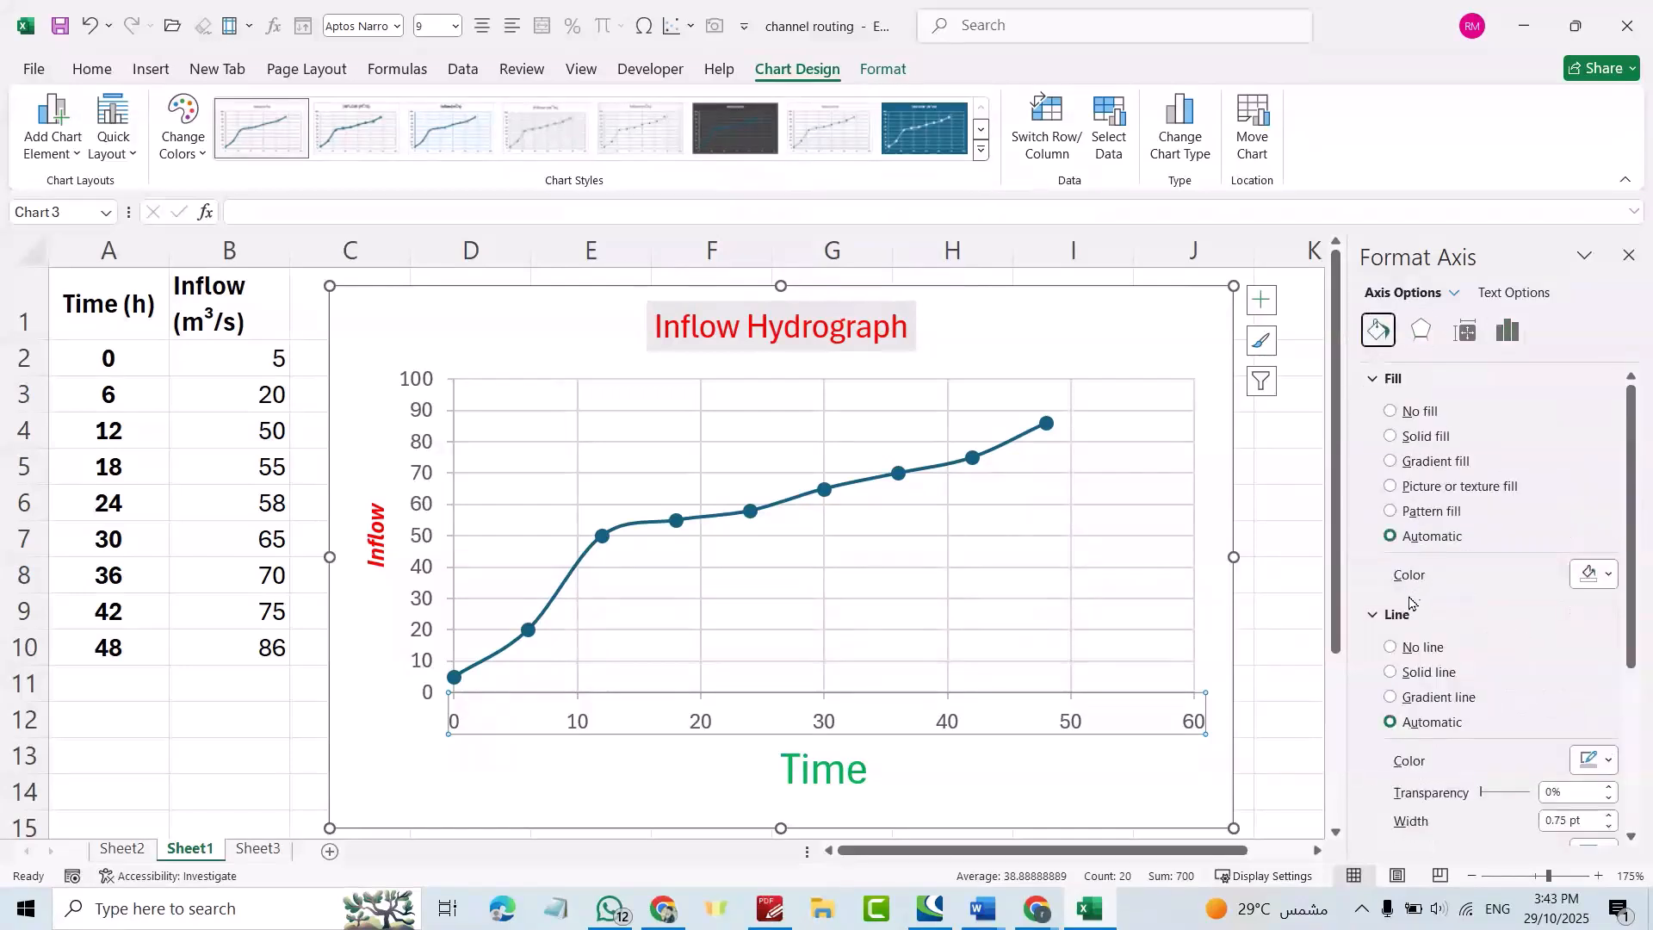
pyautogui.click(1391, 674)
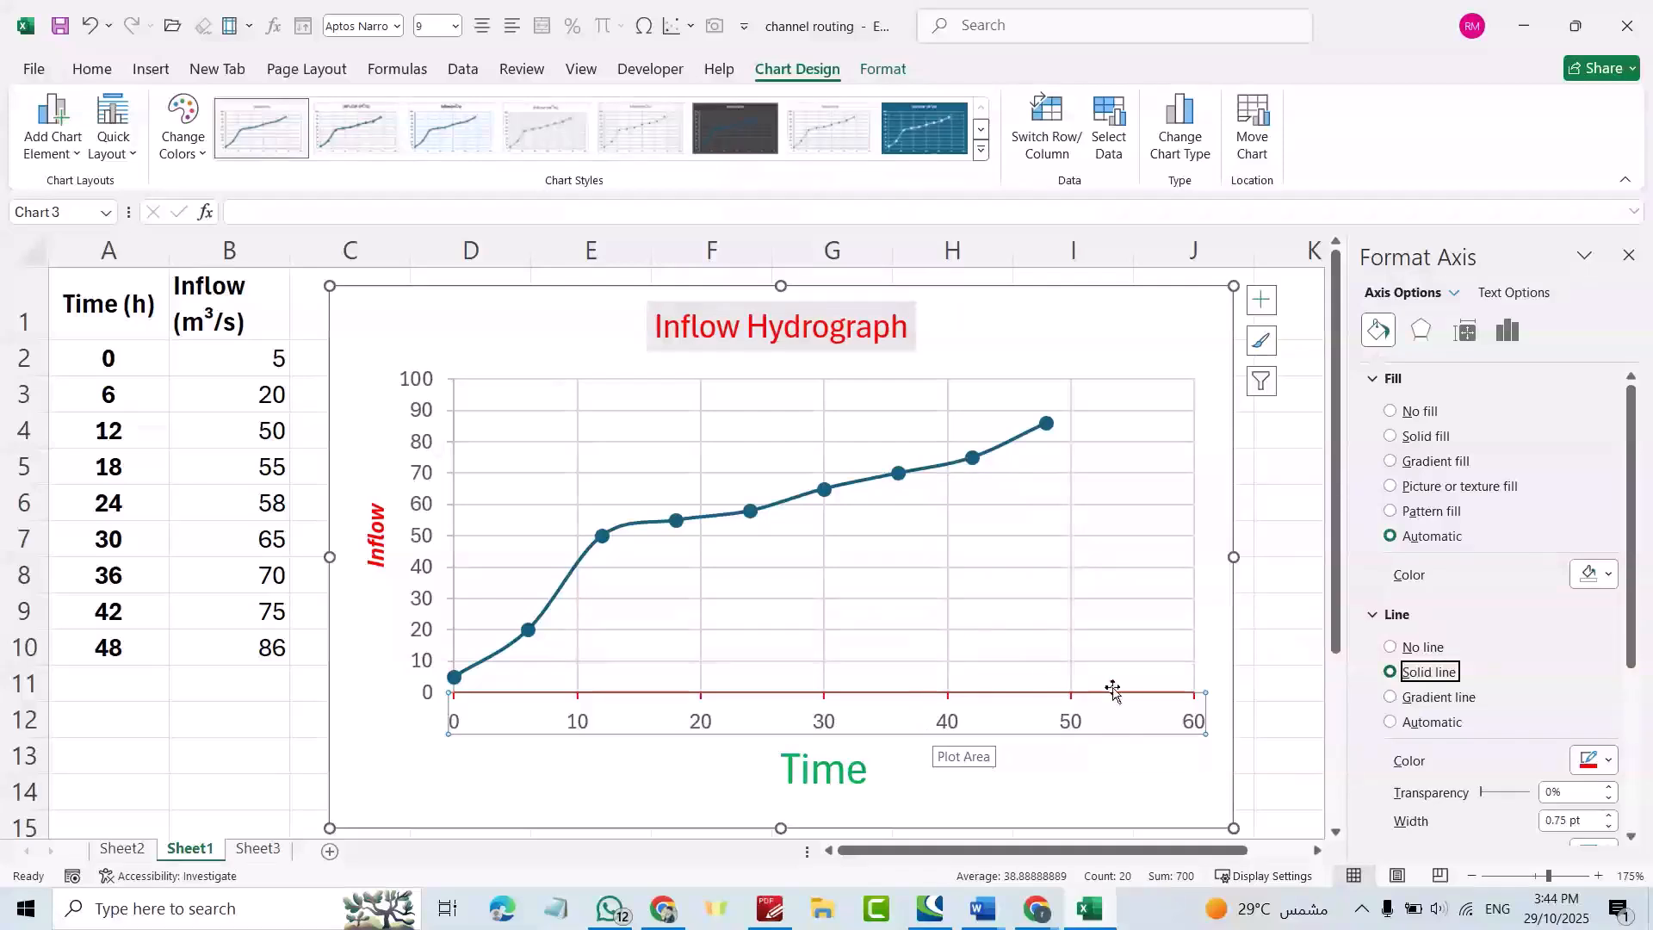
pyautogui.click(703, 723)
# Make the vertical major gridlines solid black.
pyautogui.rightClick(704, 724)
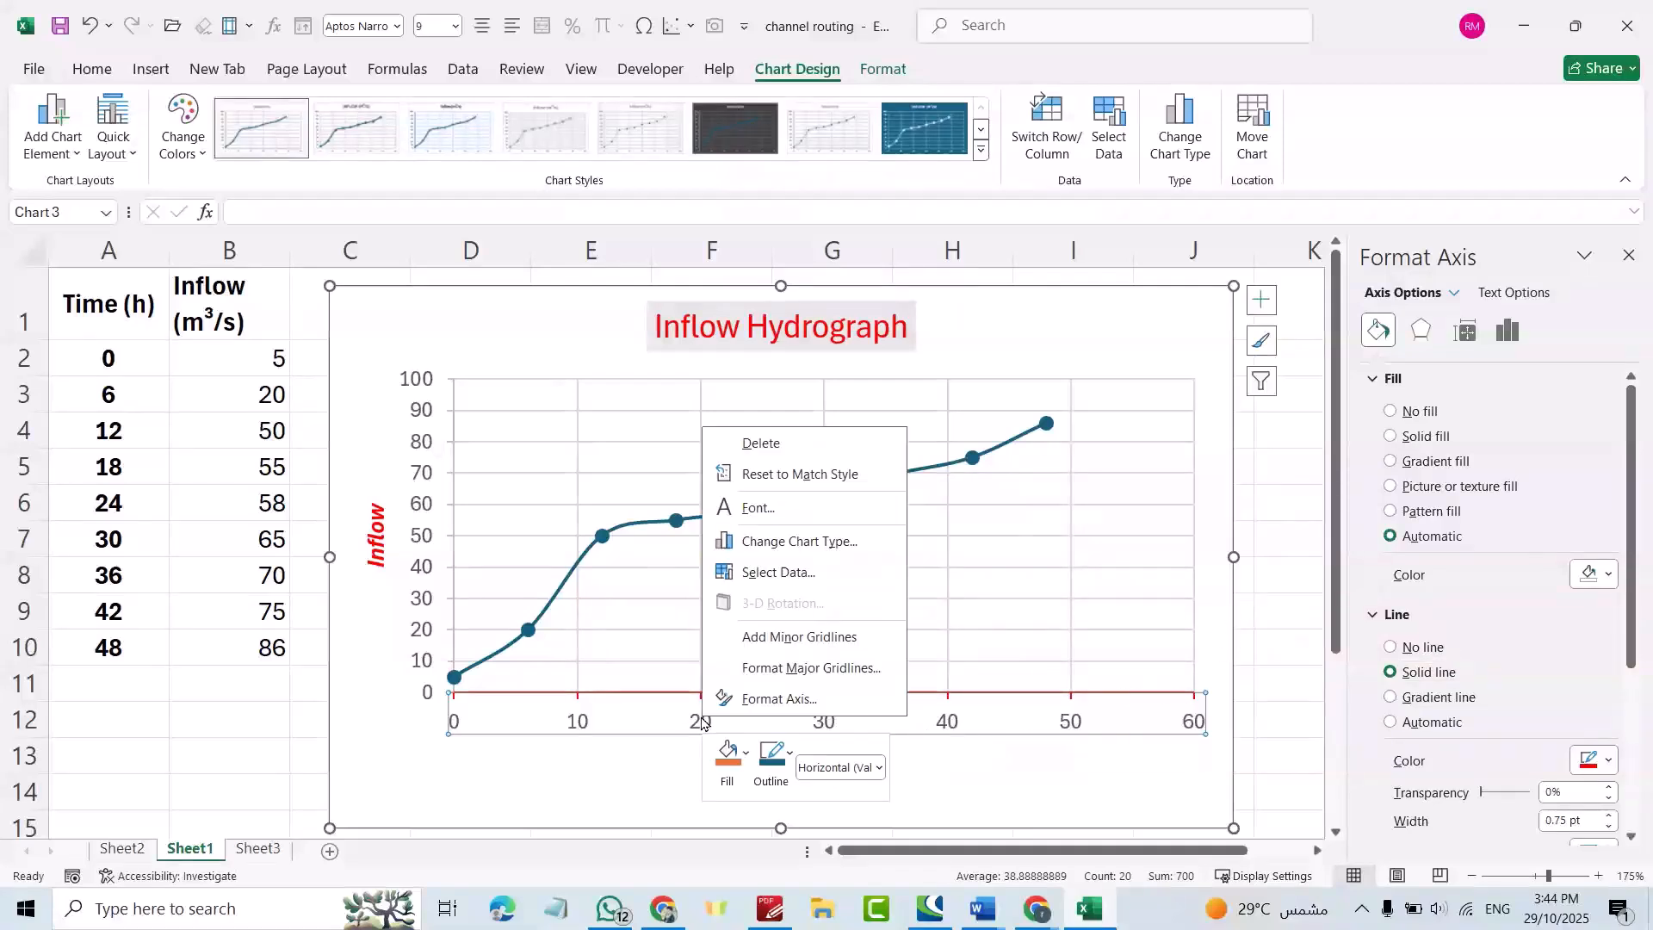
pyautogui.click(789, 671)
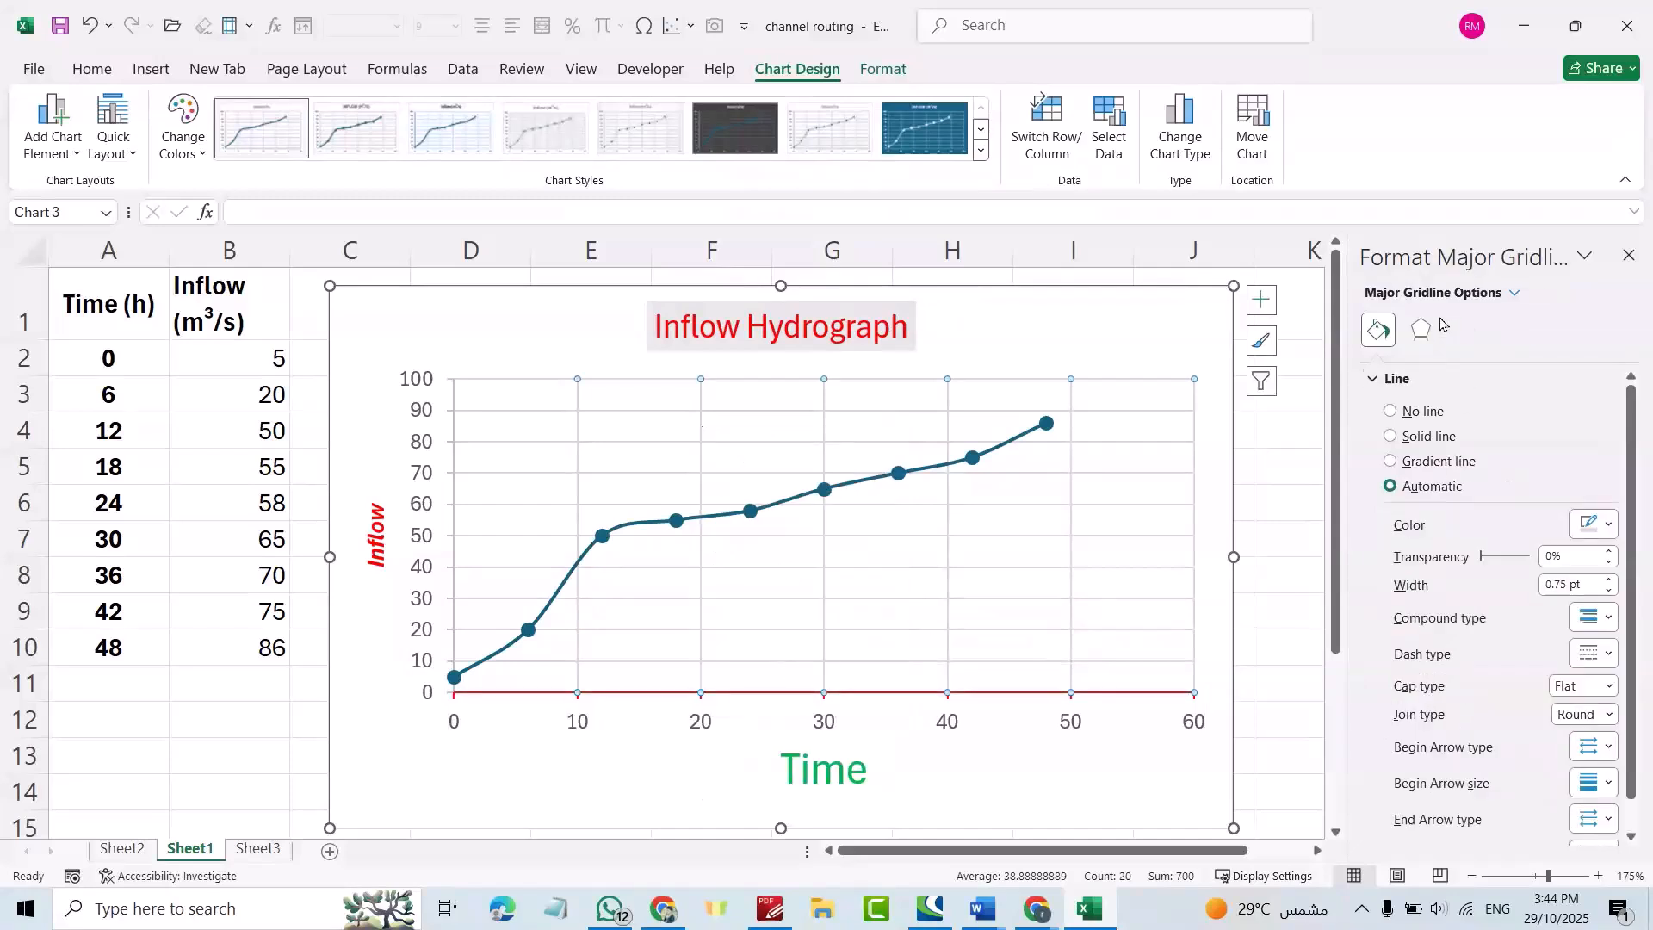
pyautogui.click(1608, 526)
pyautogui.click(1506, 582)
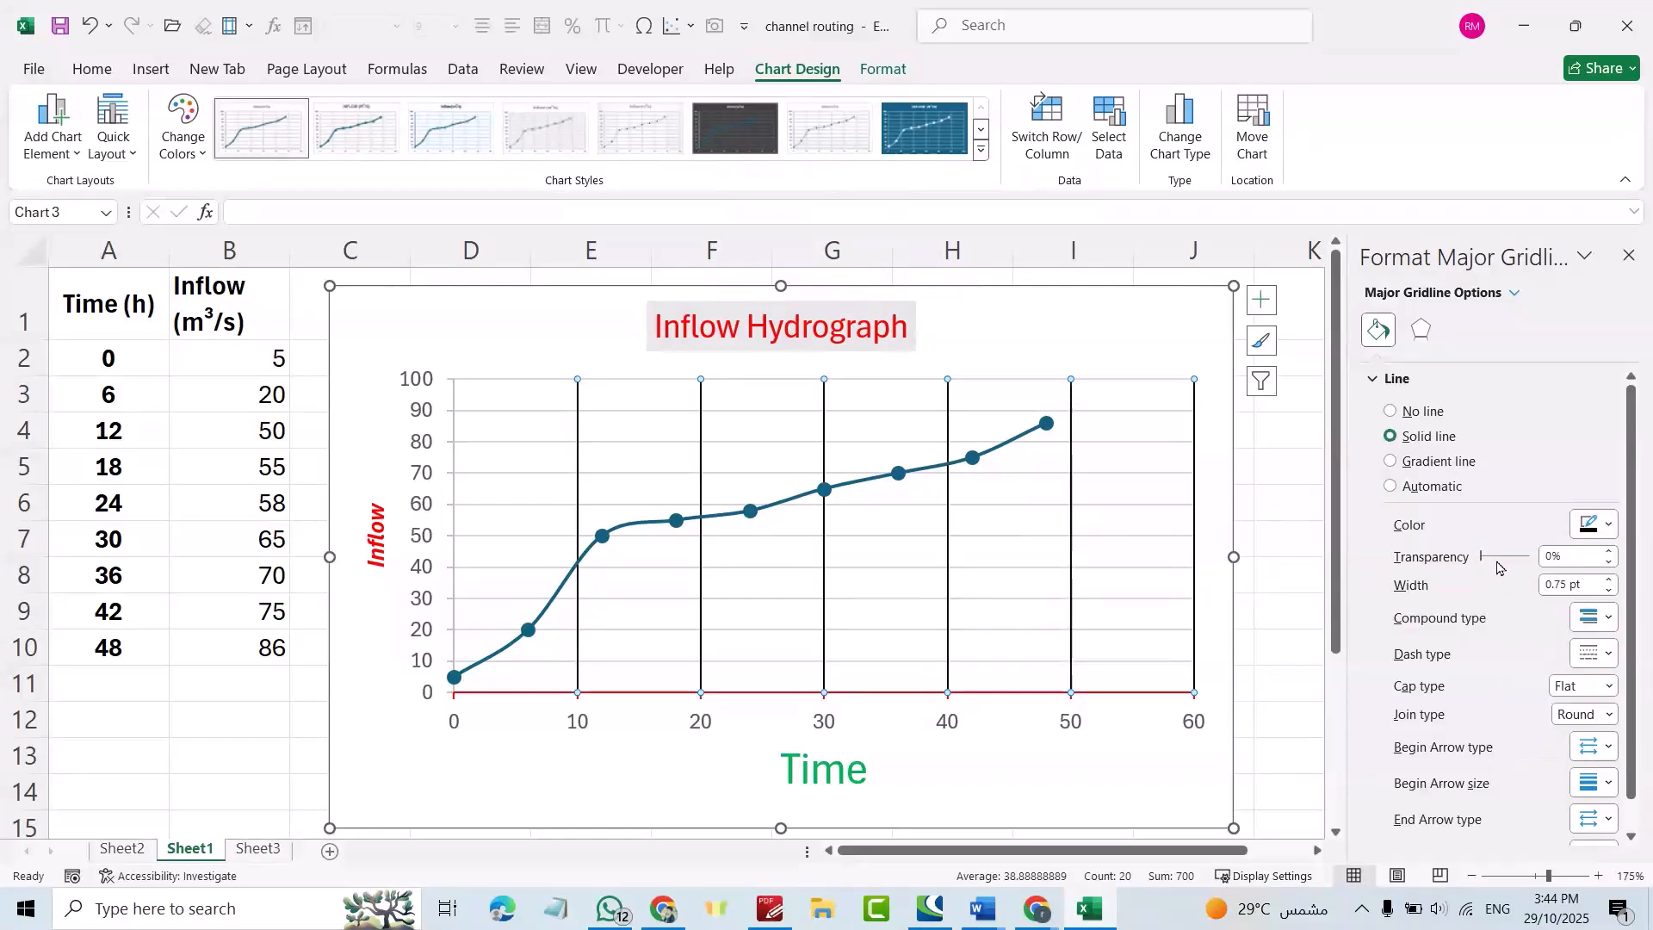
# Make the horizontal major gridlines dark grey.
pyautogui.click(424, 538)
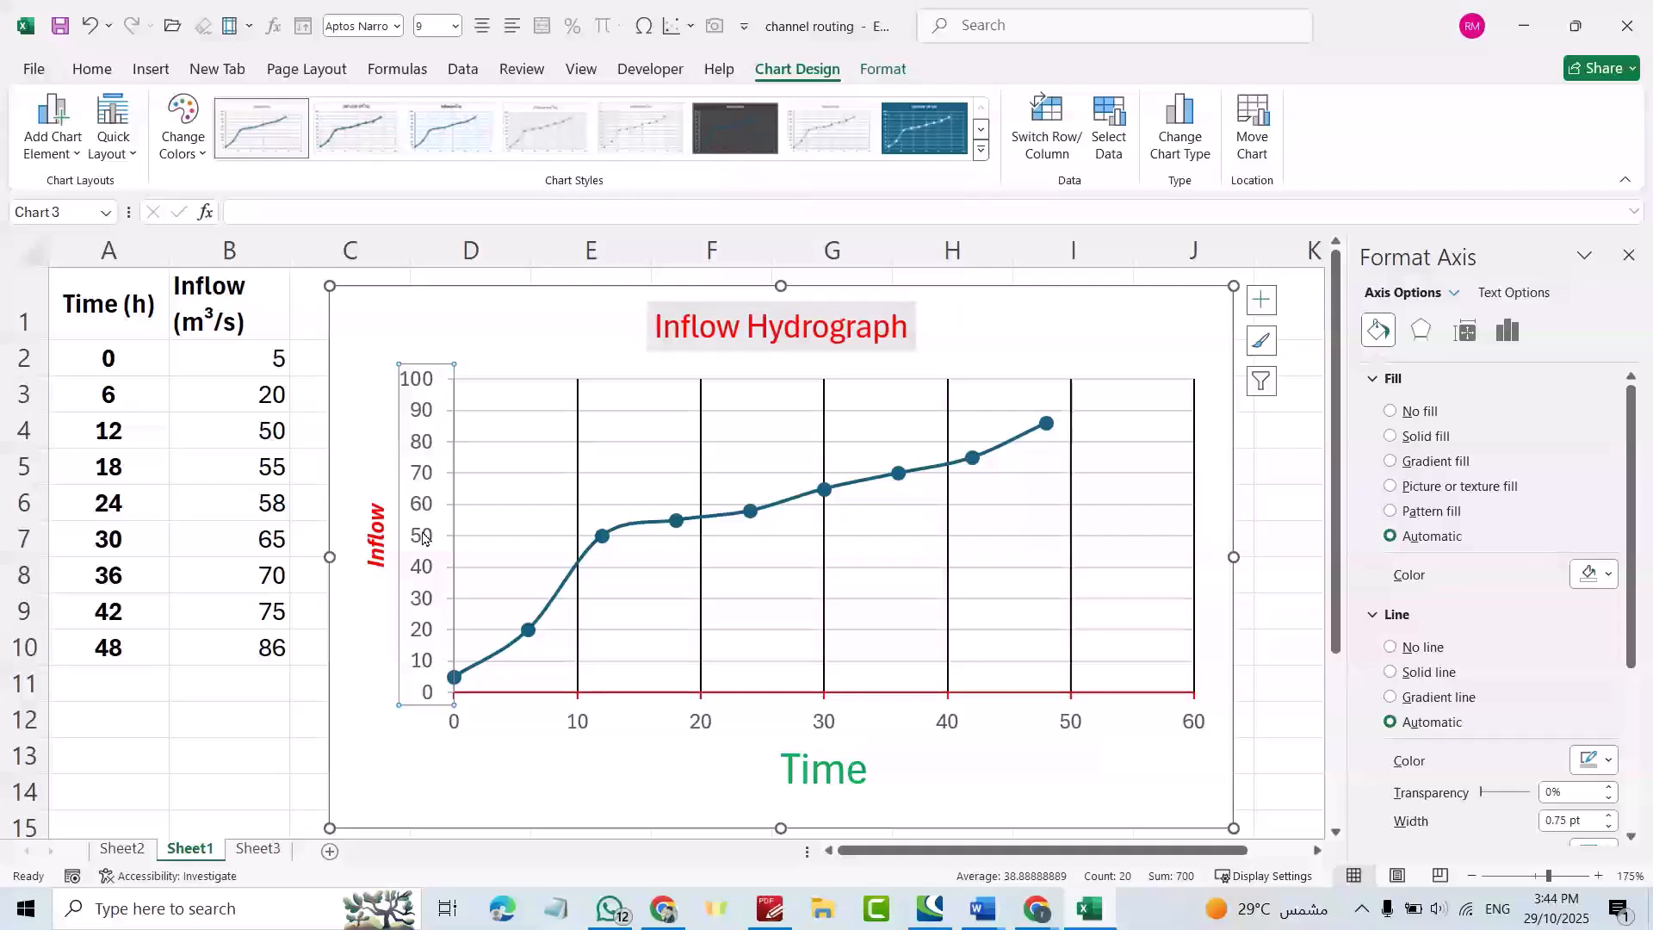
pyautogui.rightClick(424, 538)
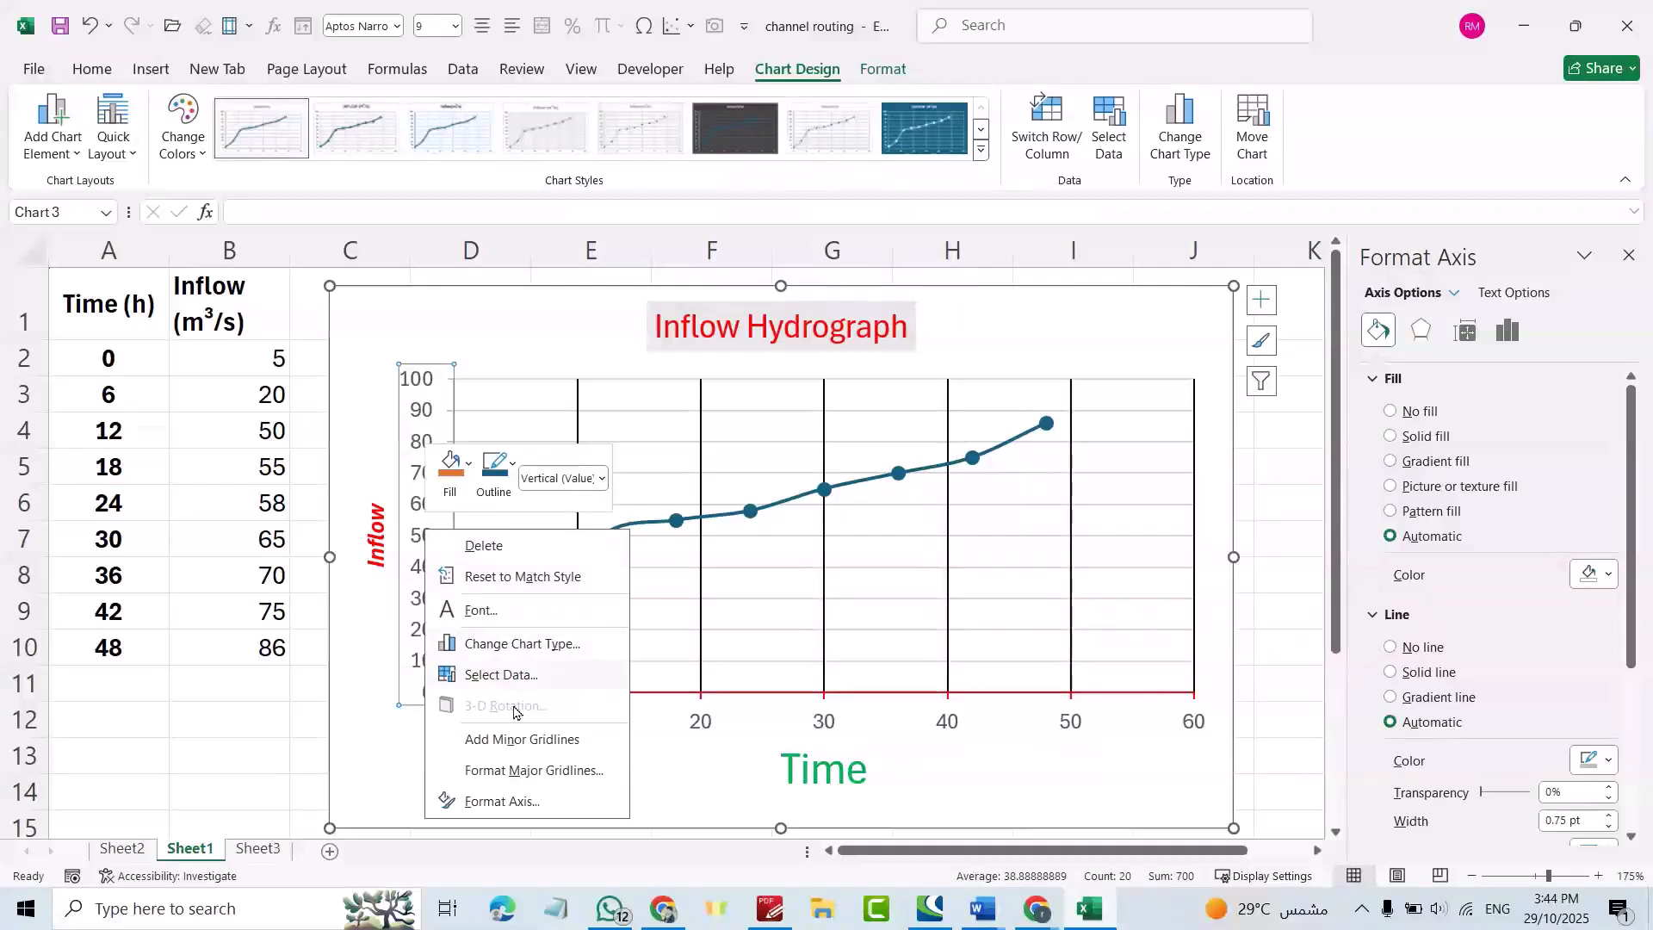
pyautogui.click(527, 771)
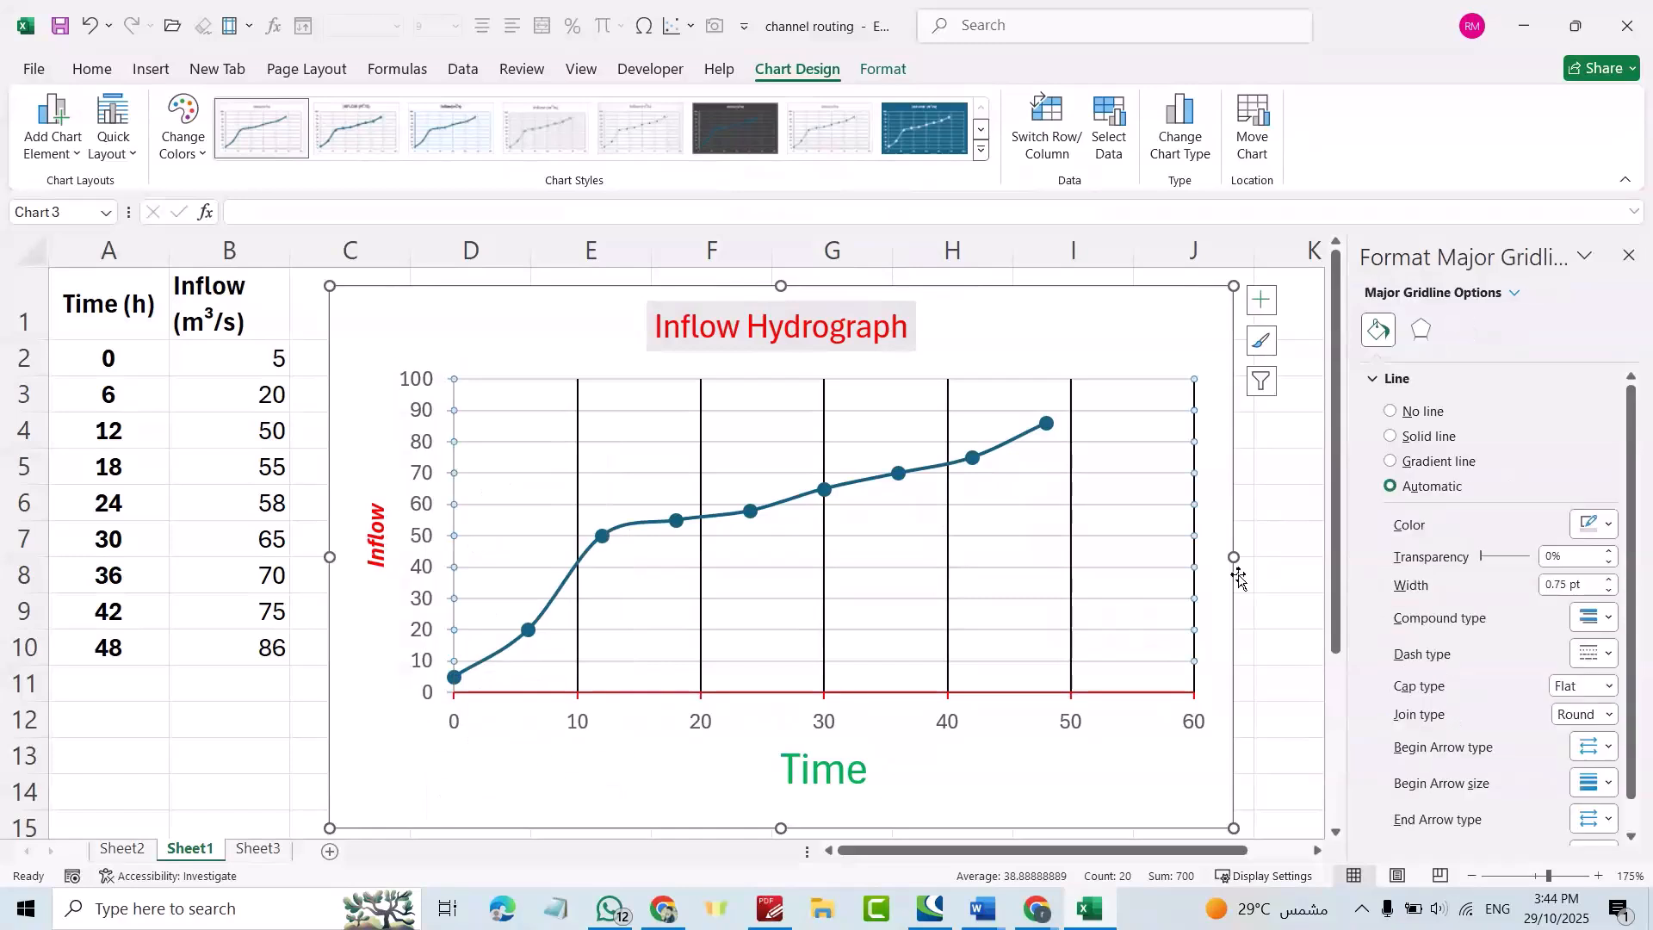
pyautogui.click(1609, 525)
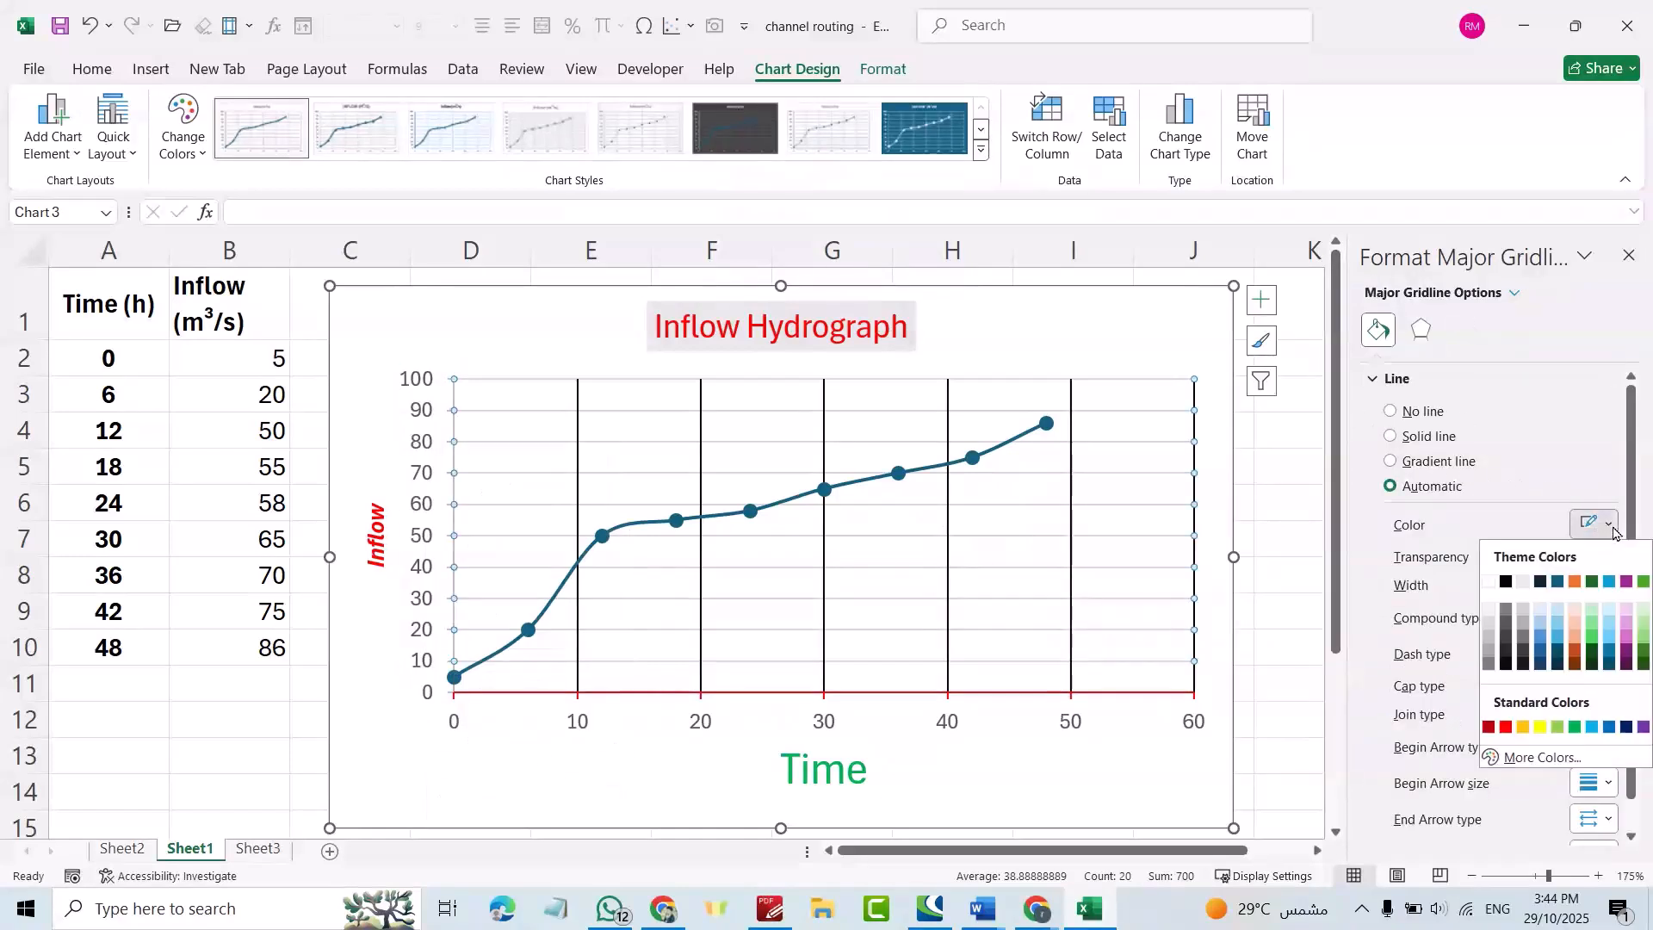
pyautogui.click(1505, 613)
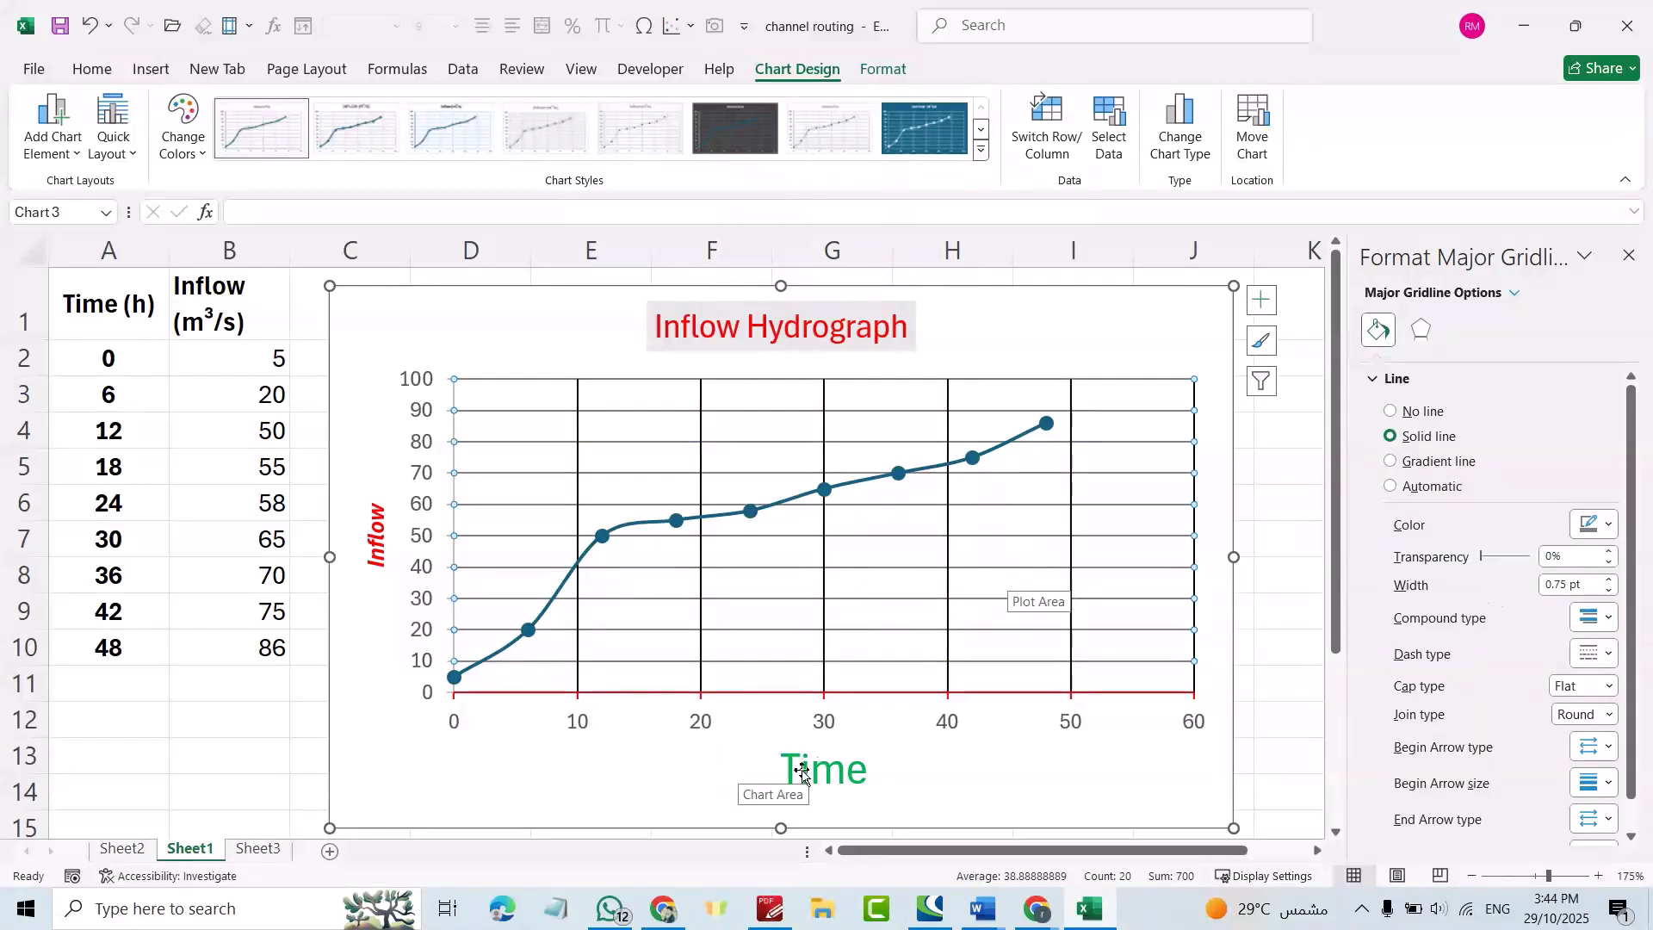
pyautogui.click(822, 731)
# Add vertical minor gridlines along the Time axis and colour them light orange.
pyautogui.rightClick(831, 732)
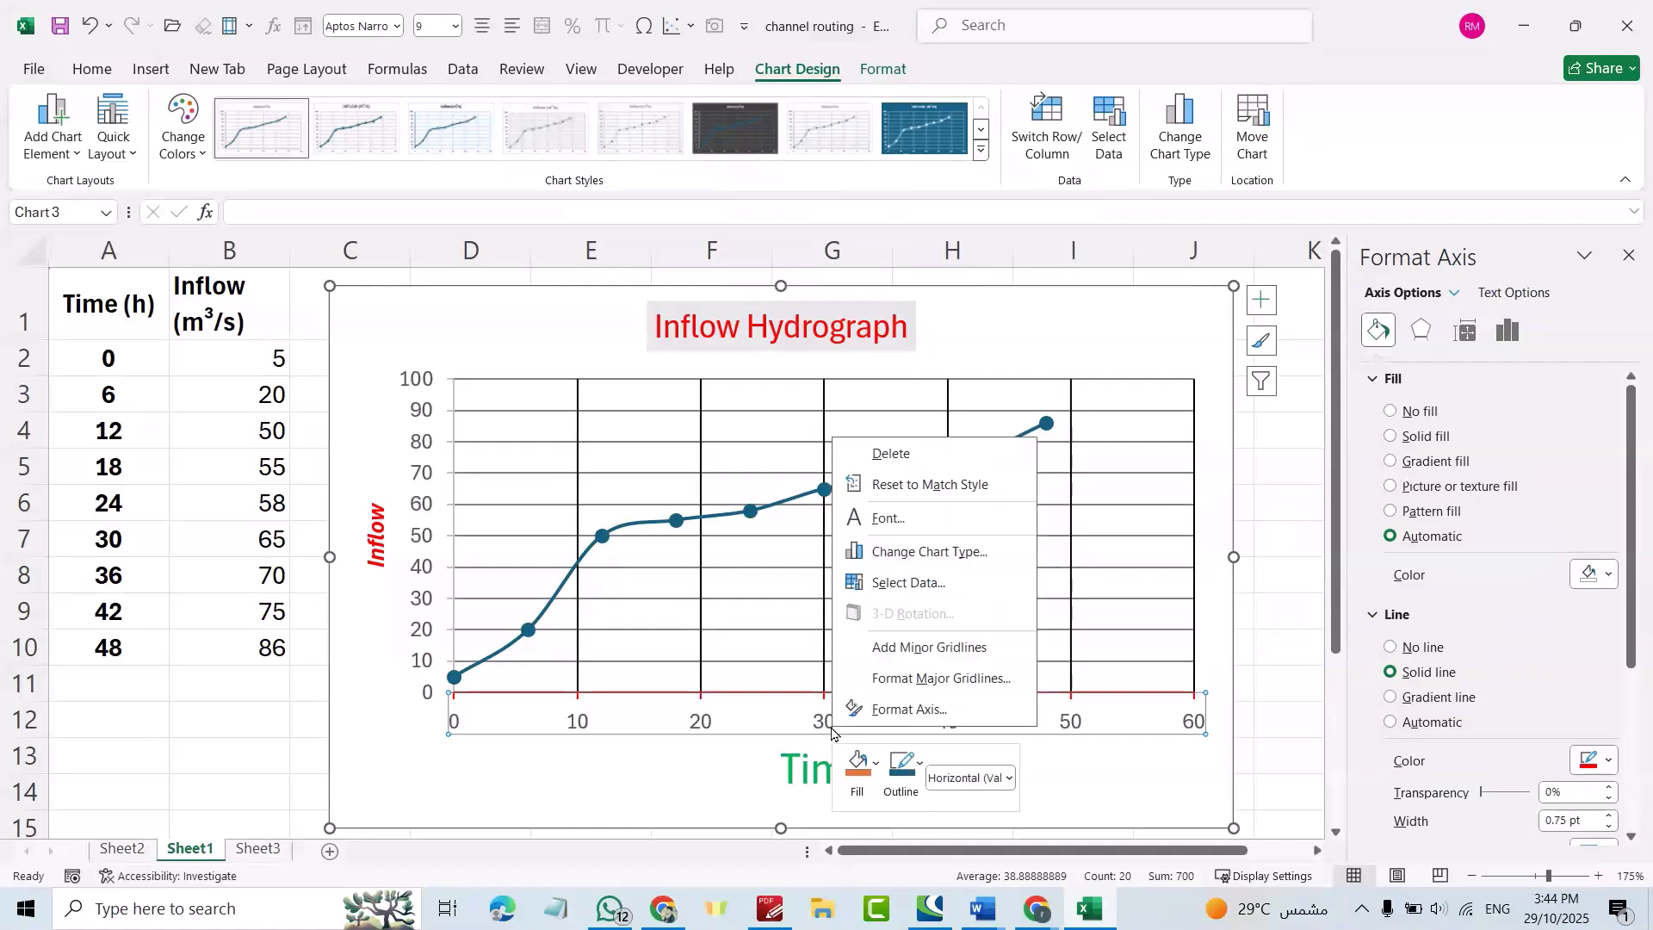
pyautogui.click(928, 657)
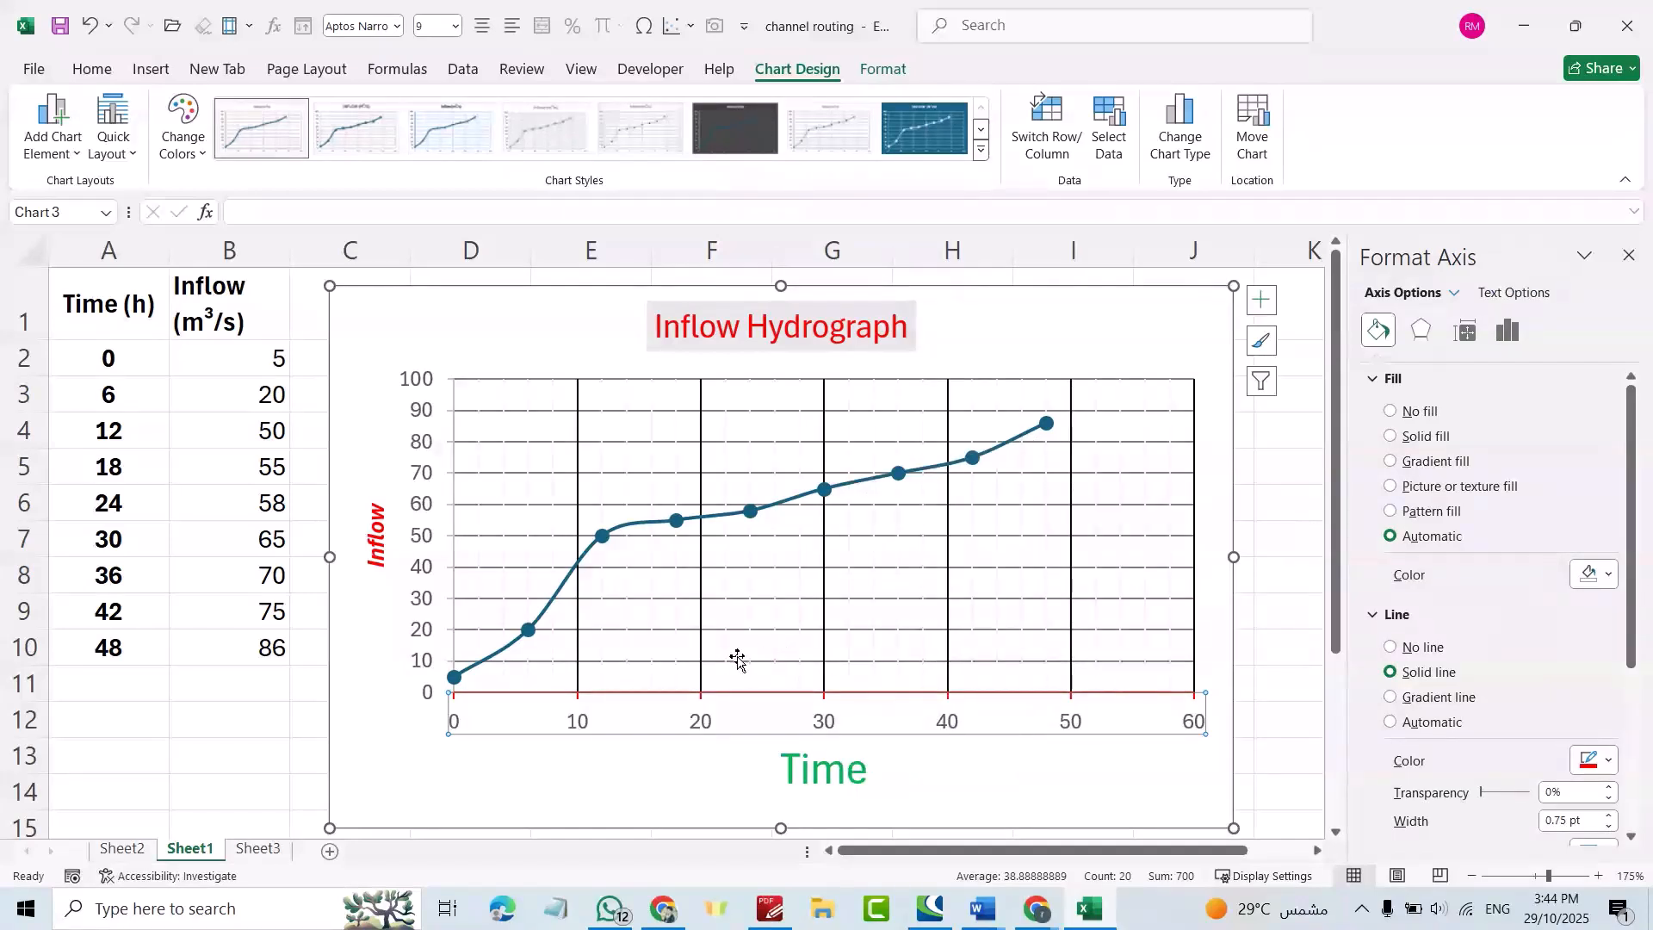
pyautogui.rightClick(822, 728)
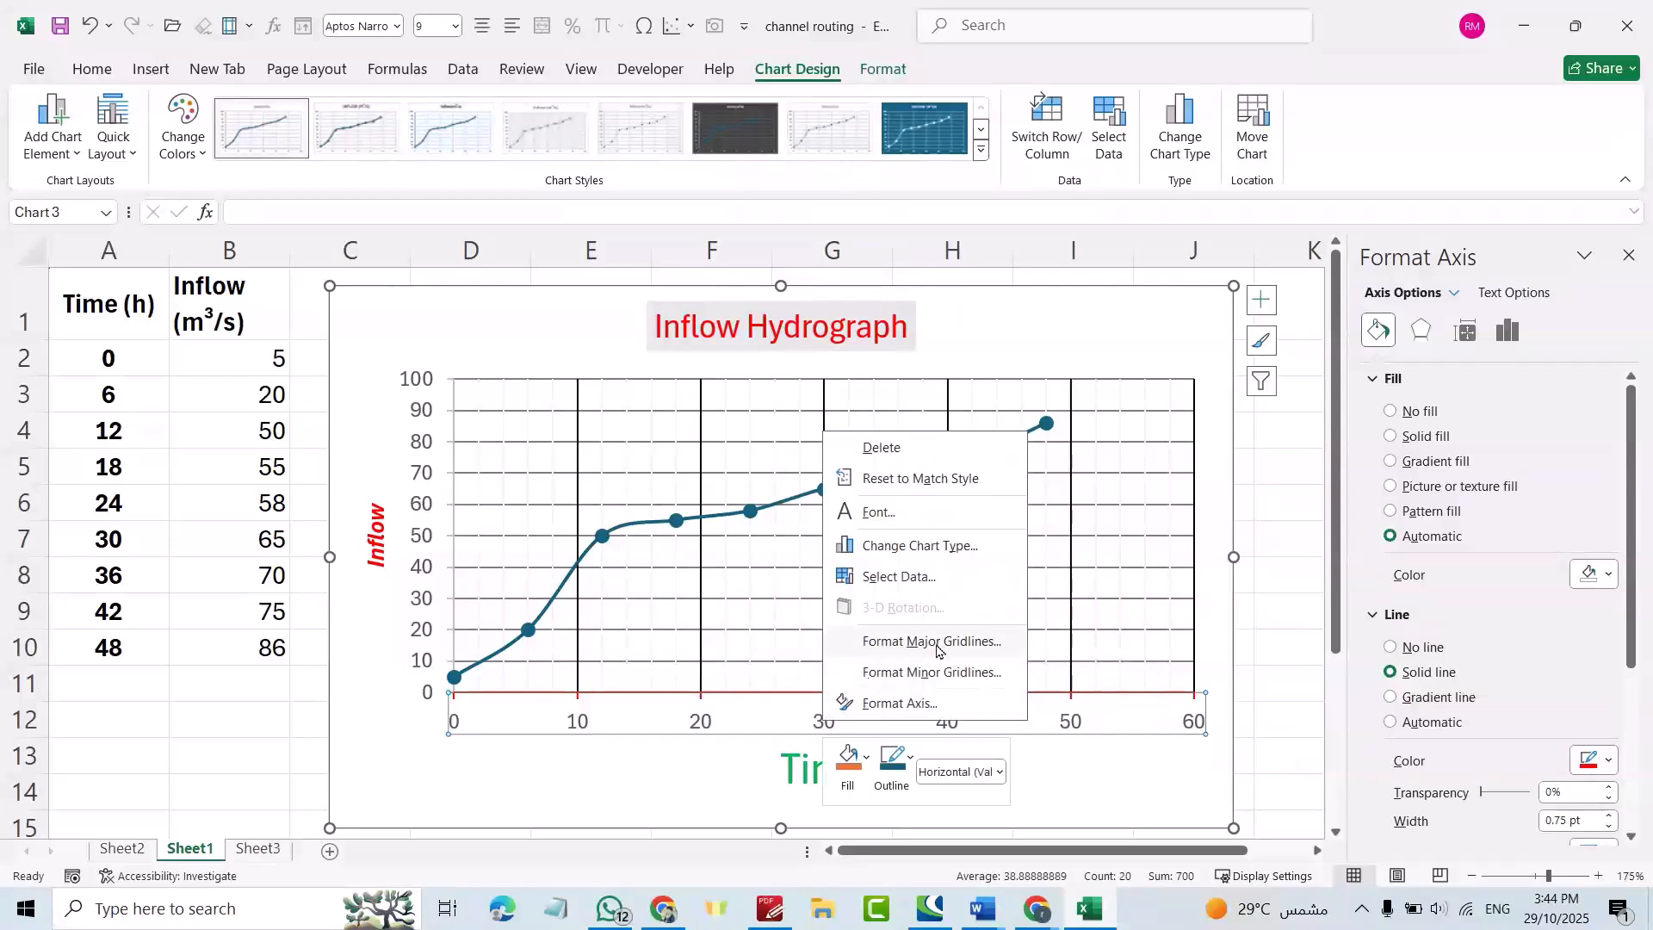
pyautogui.click(932, 672)
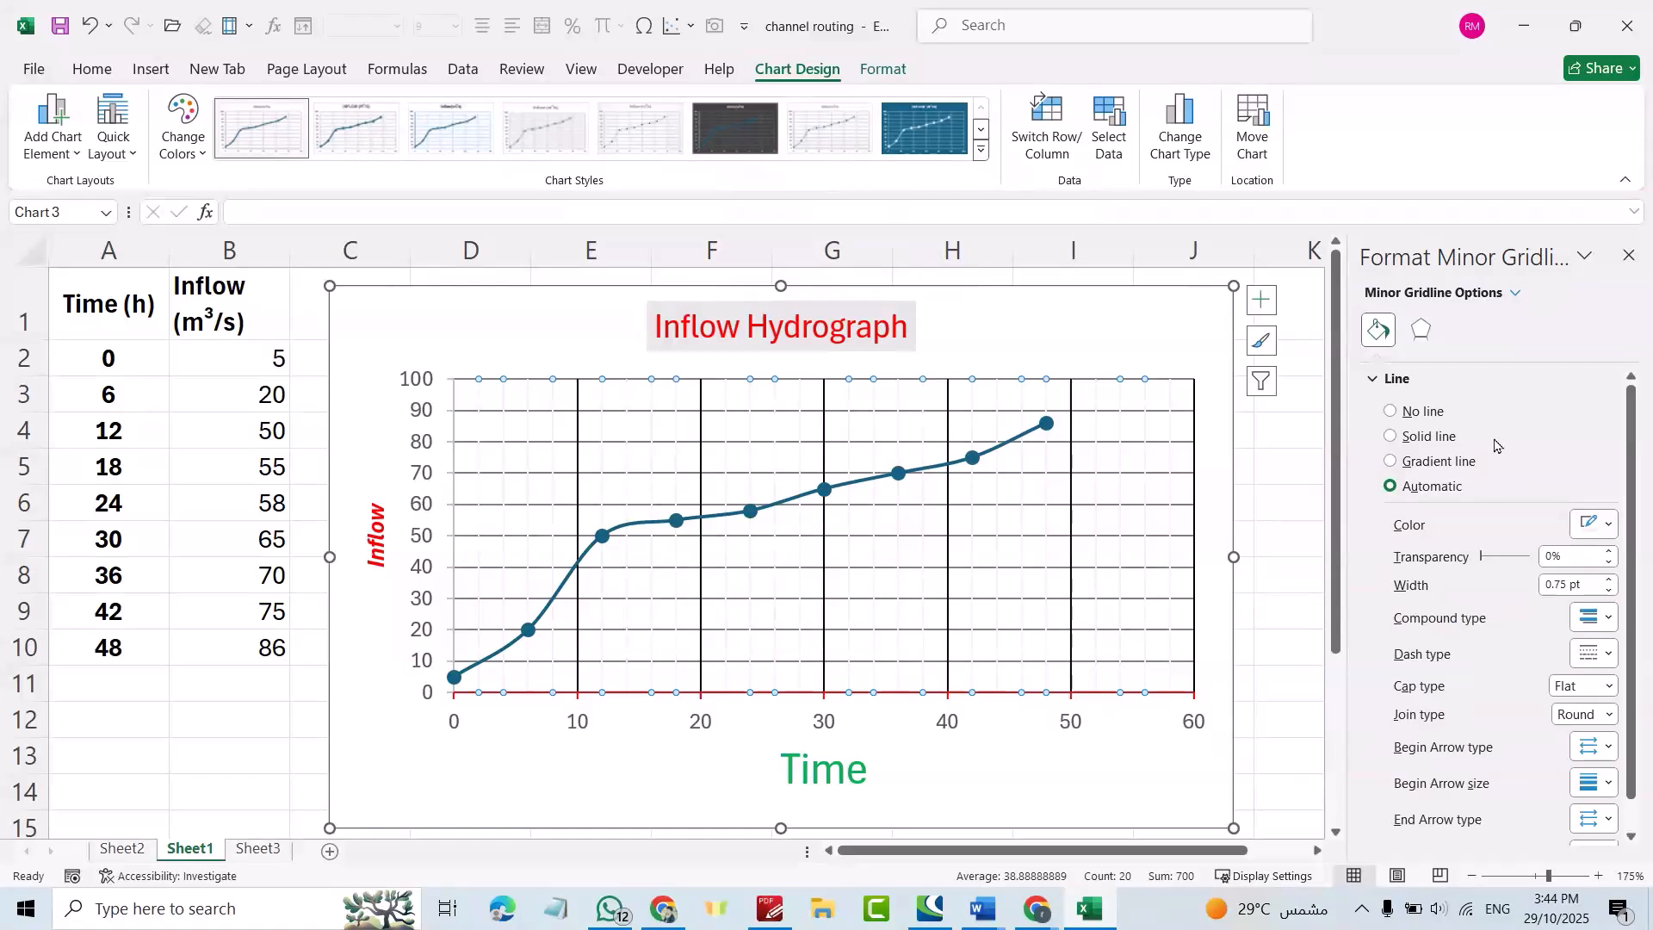
pyautogui.click(1609, 526)
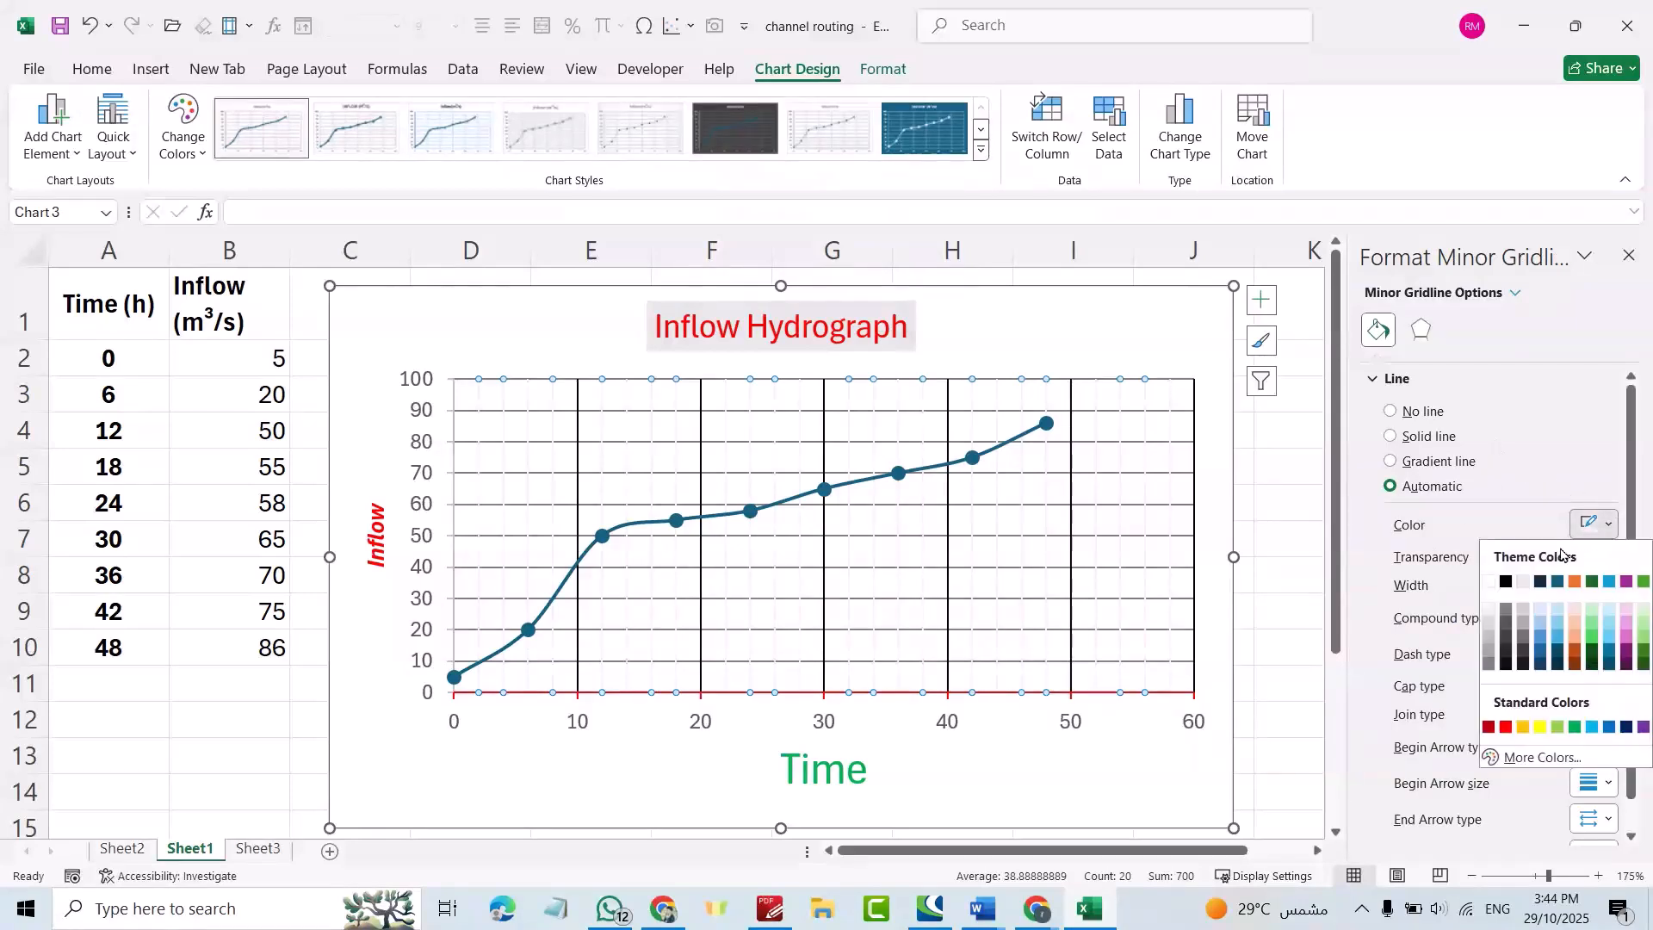
pyautogui.click(1575, 623)
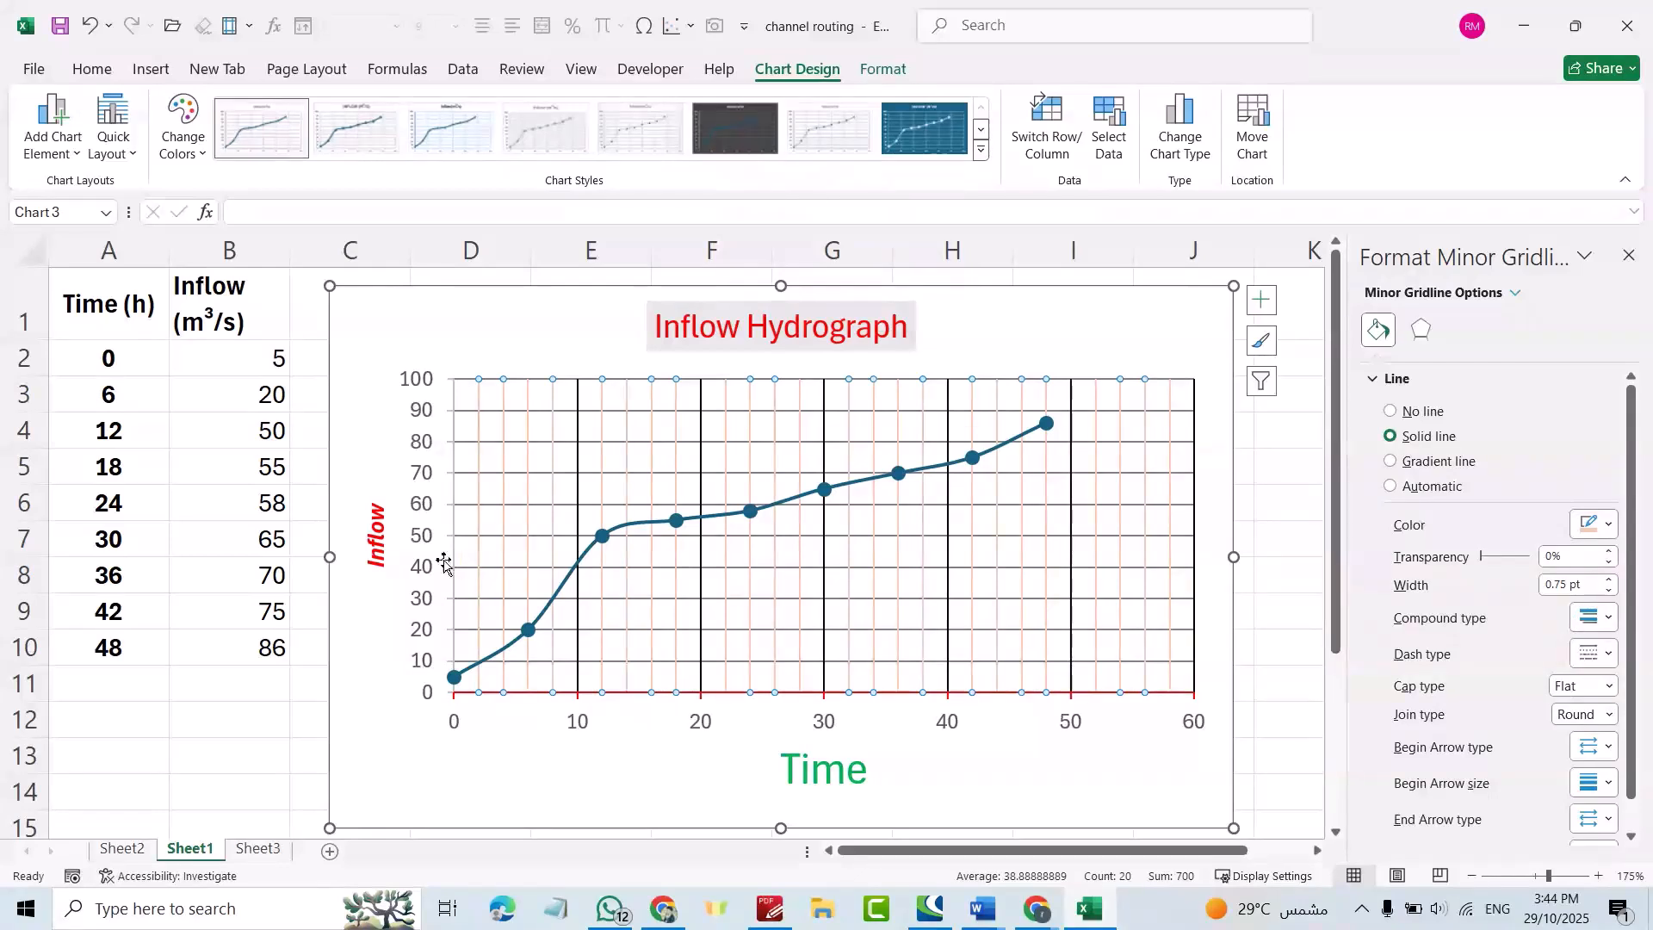
# Add horizontal minor gridlines across the Inflow axis.
pyautogui.click(420, 580)
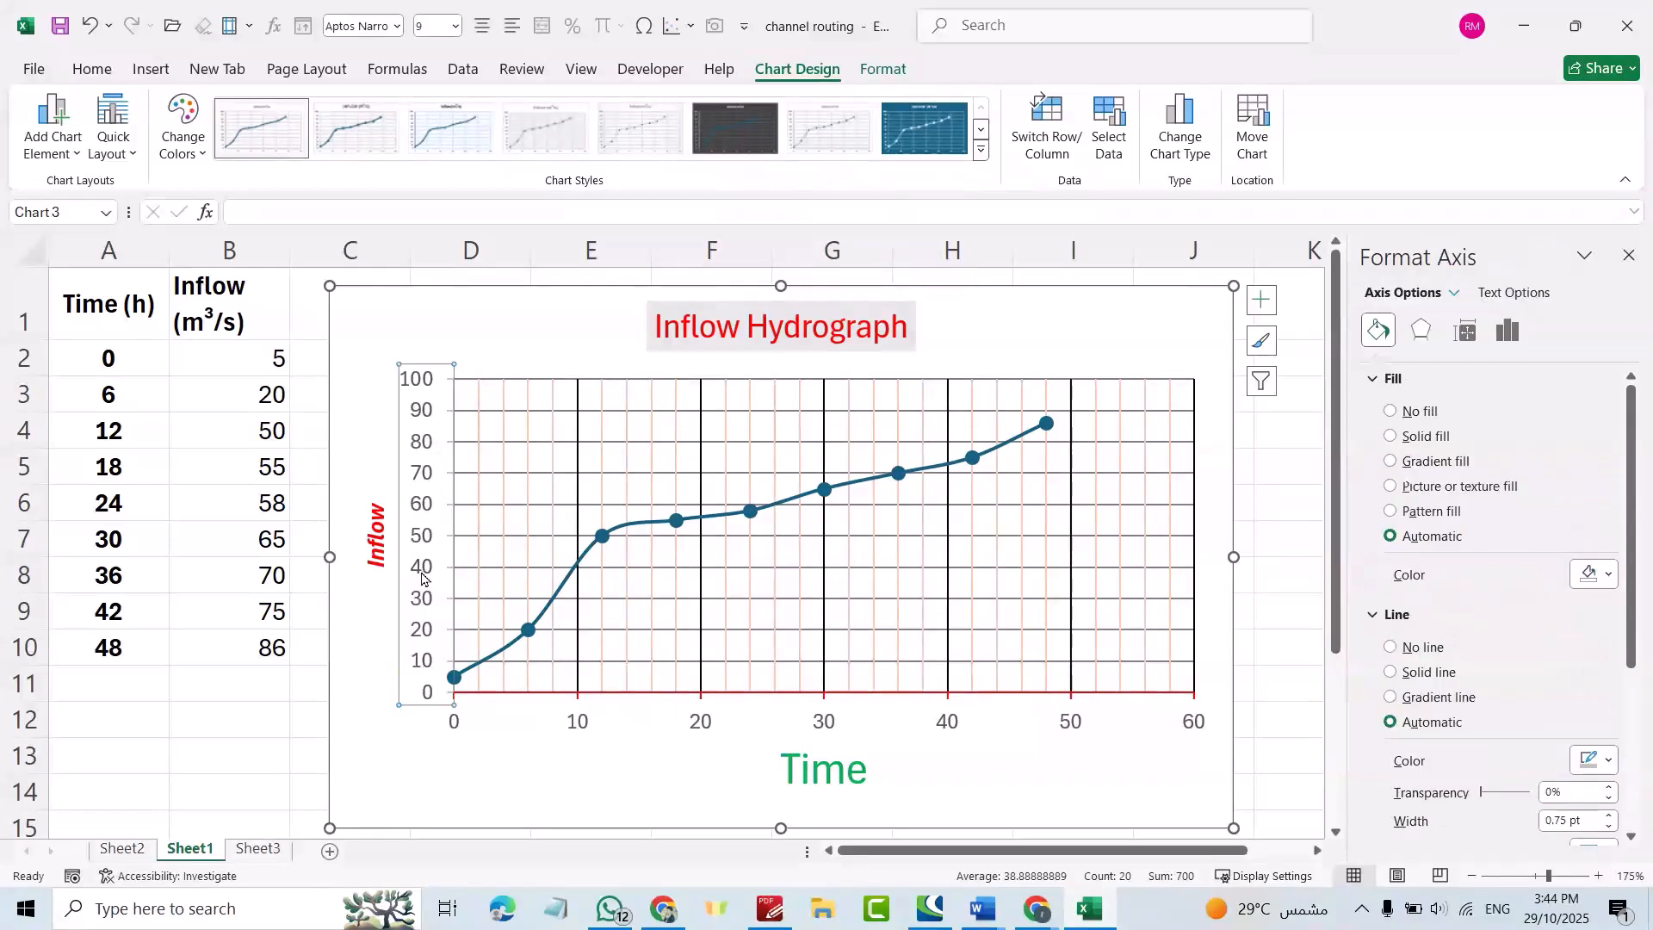
pyautogui.rightClick(422, 578)
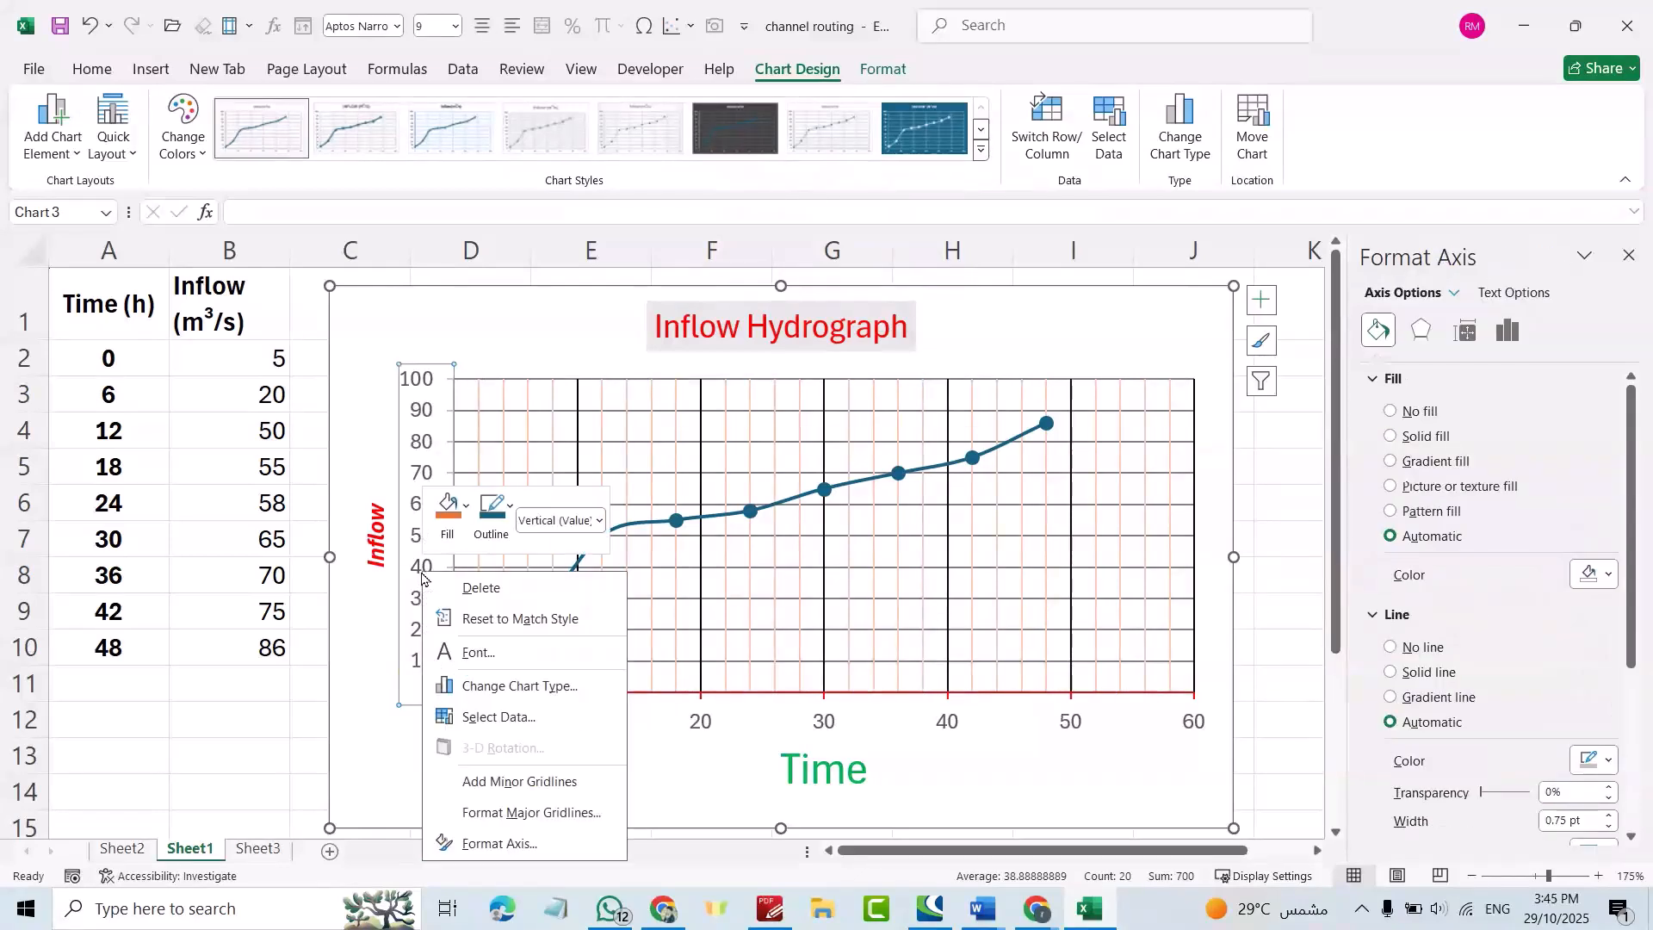
pyautogui.click(499, 783)
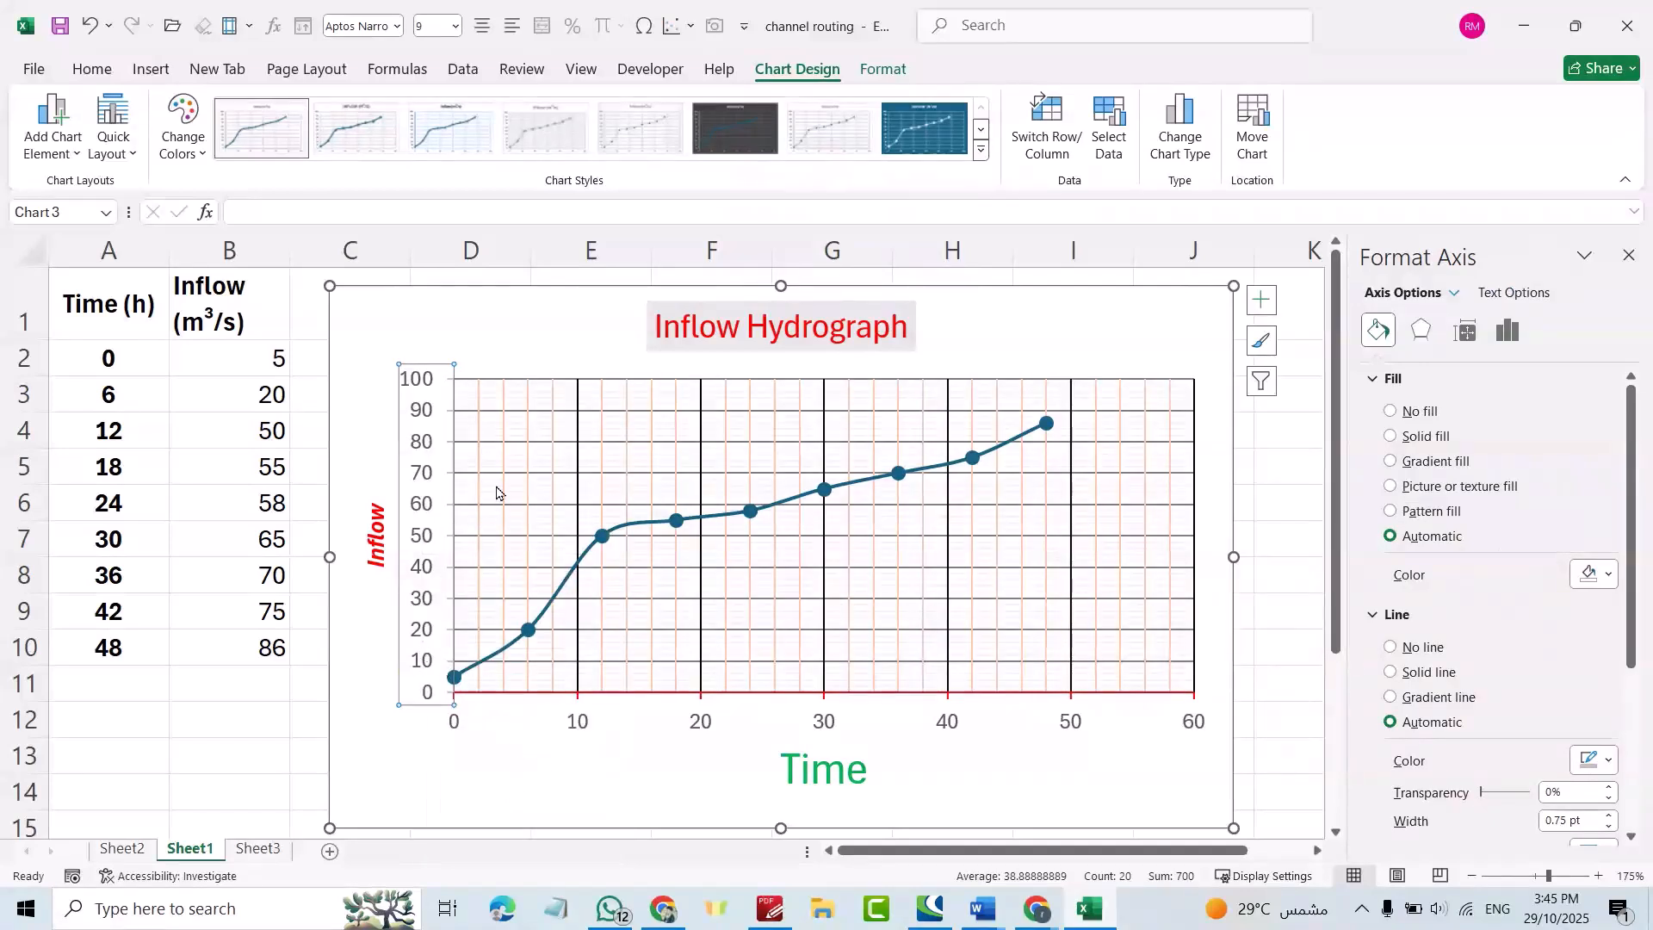
# Colour the inflow series line light blue.
pyautogui.moveTo(1011, 444)
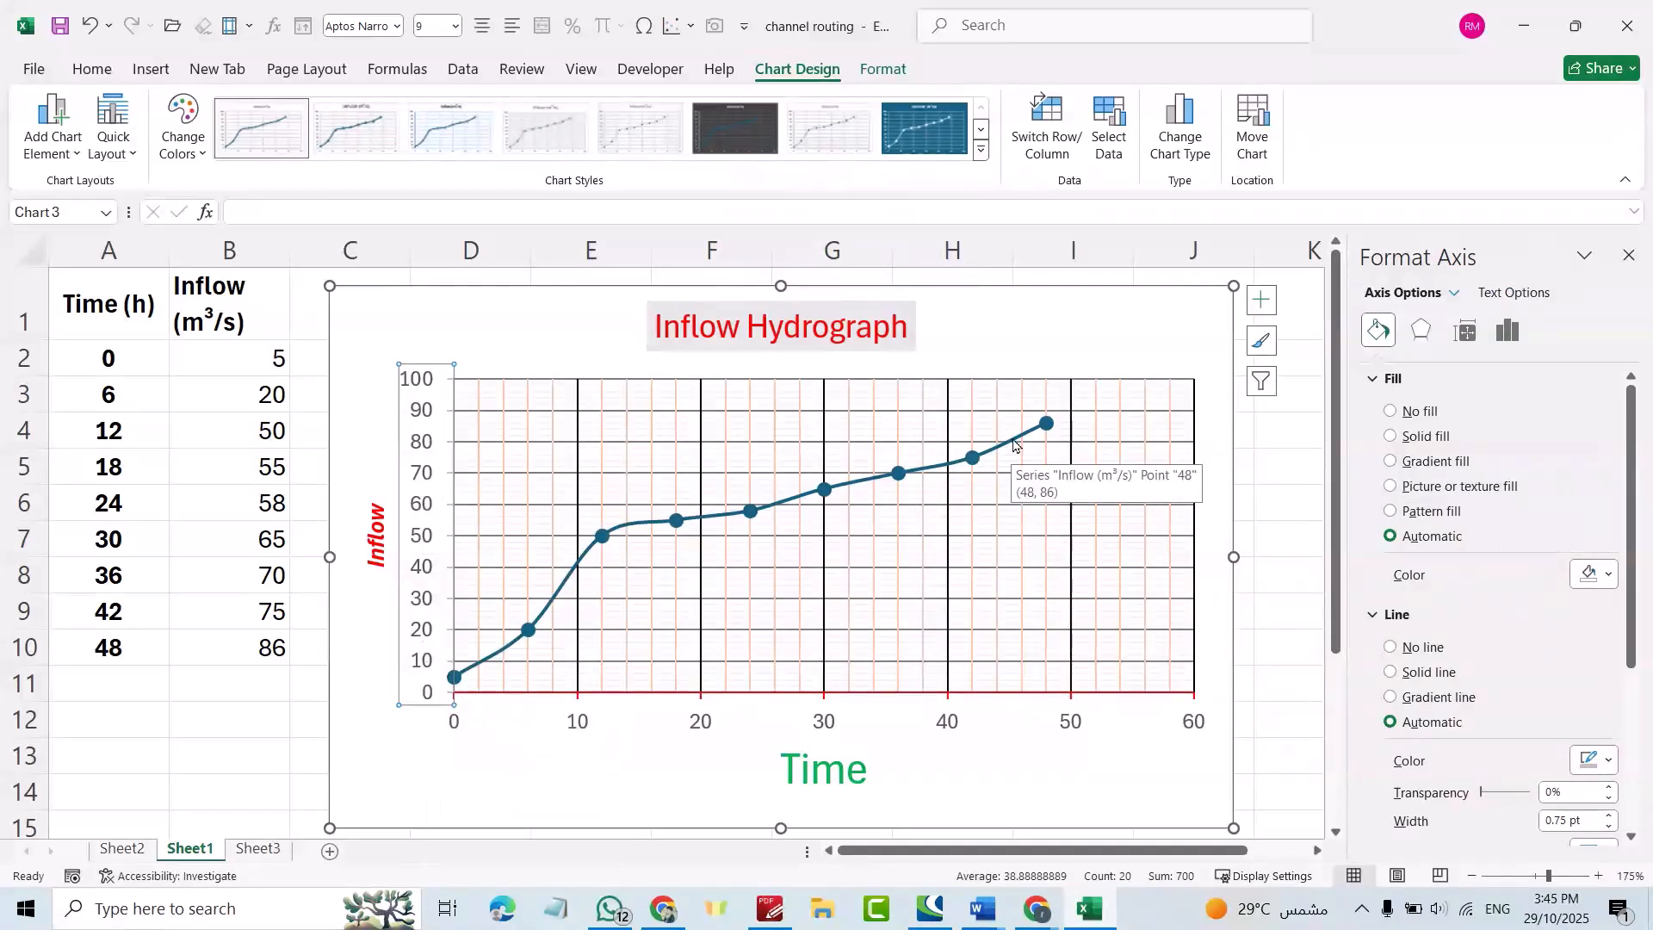
pyautogui.click(1017, 445)
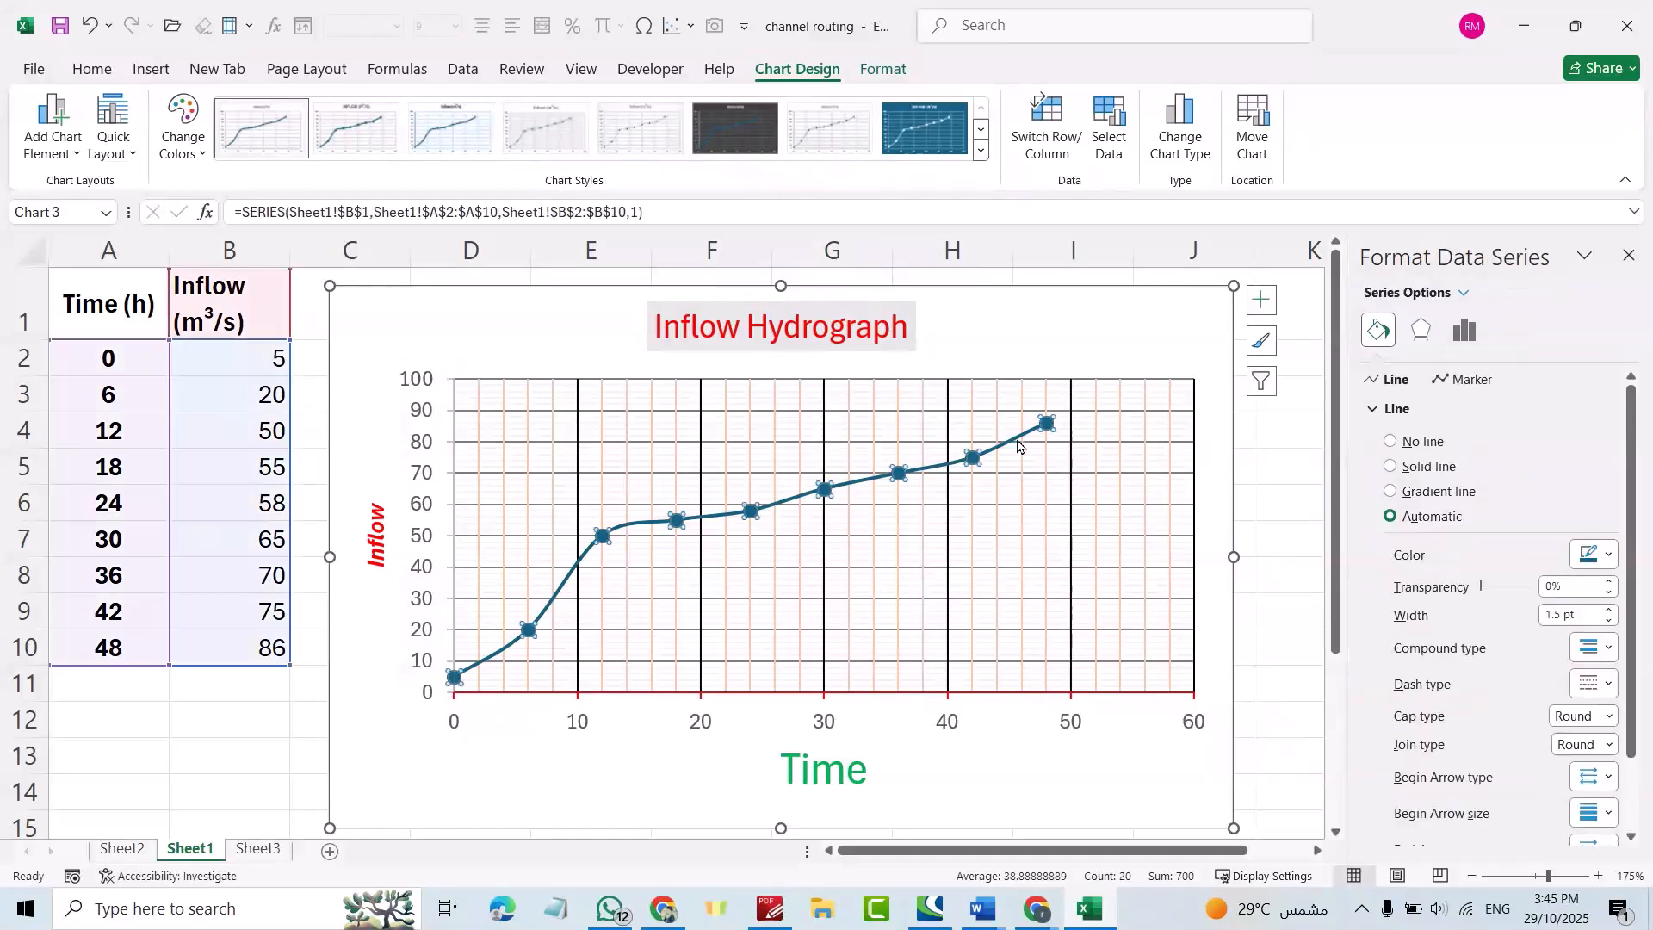
pyautogui.click(1611, 556)
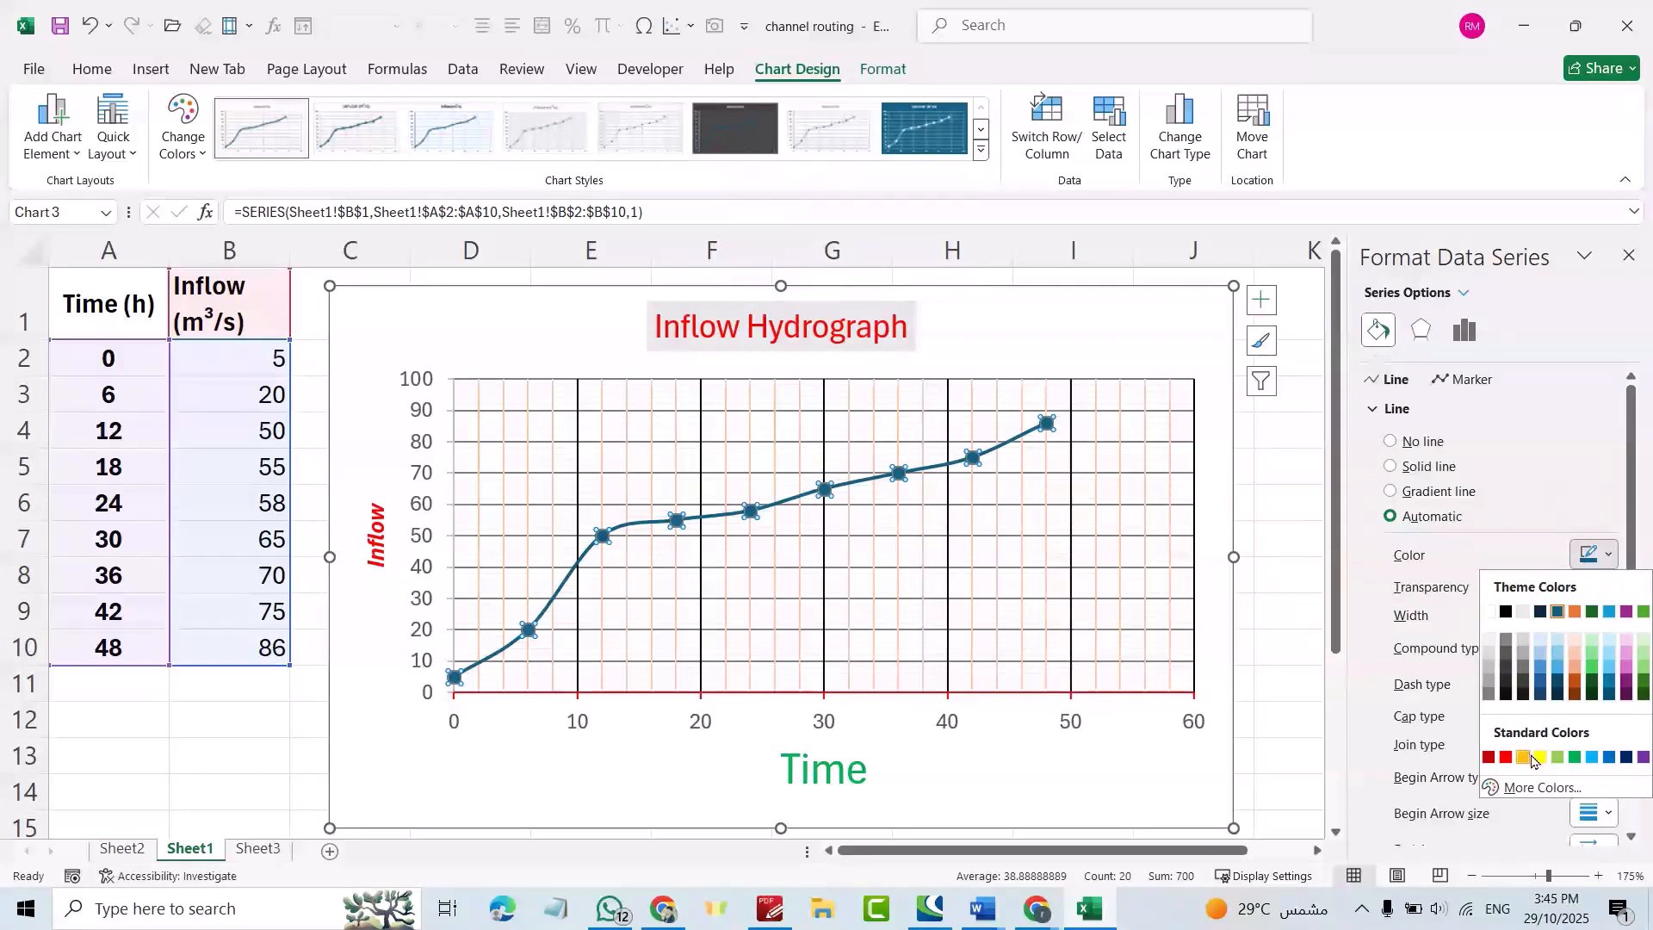
pyautogui.click(1592, 758)
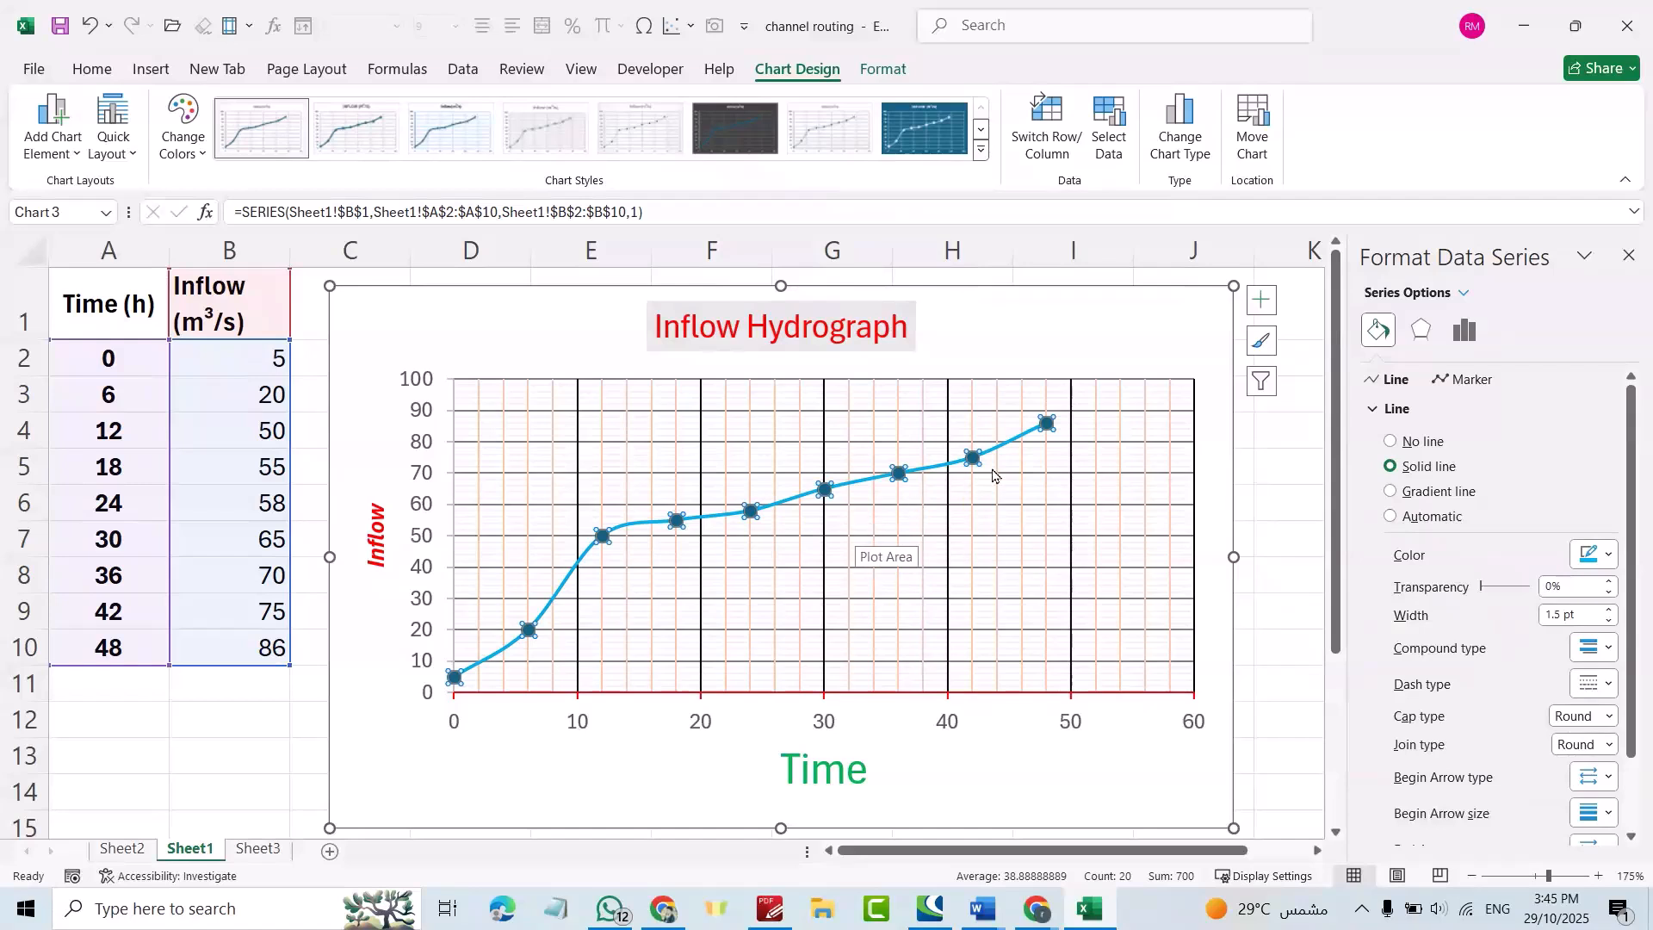
pyautogui.click(1071, 525)
pyautogui.click(1048, 424)
# Give the inflow data markers a solid red fill with no border.
pyautogui.click(1470, 381)
pyautogui.click(1608, 661)
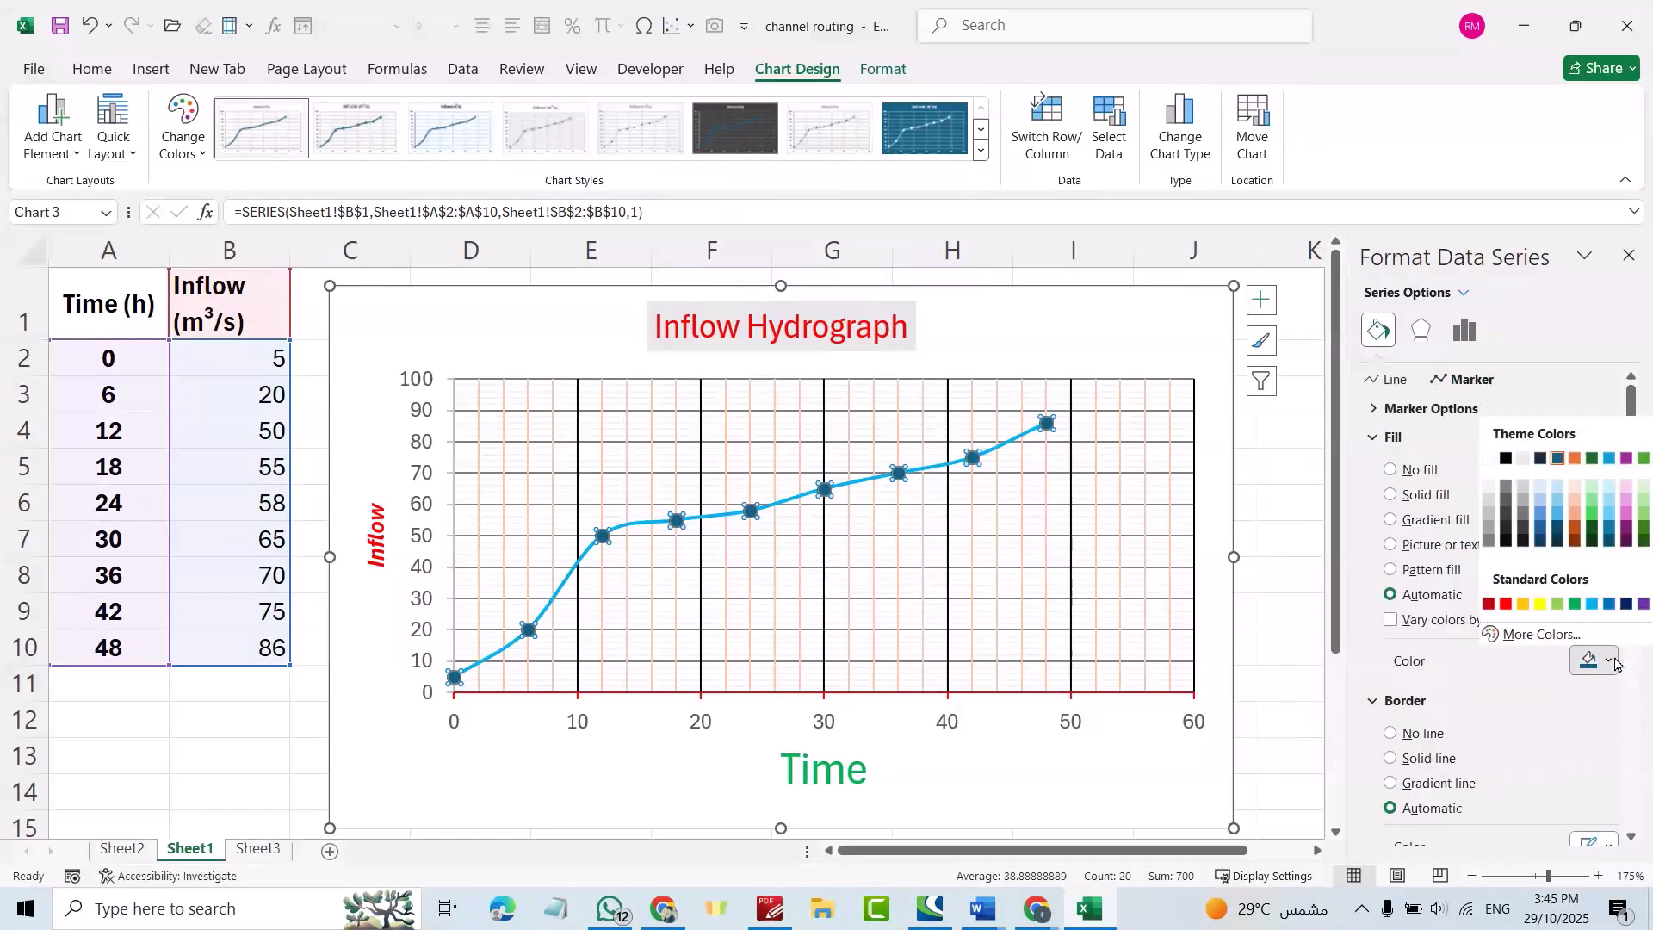
pyautogui.click(1504, 605)
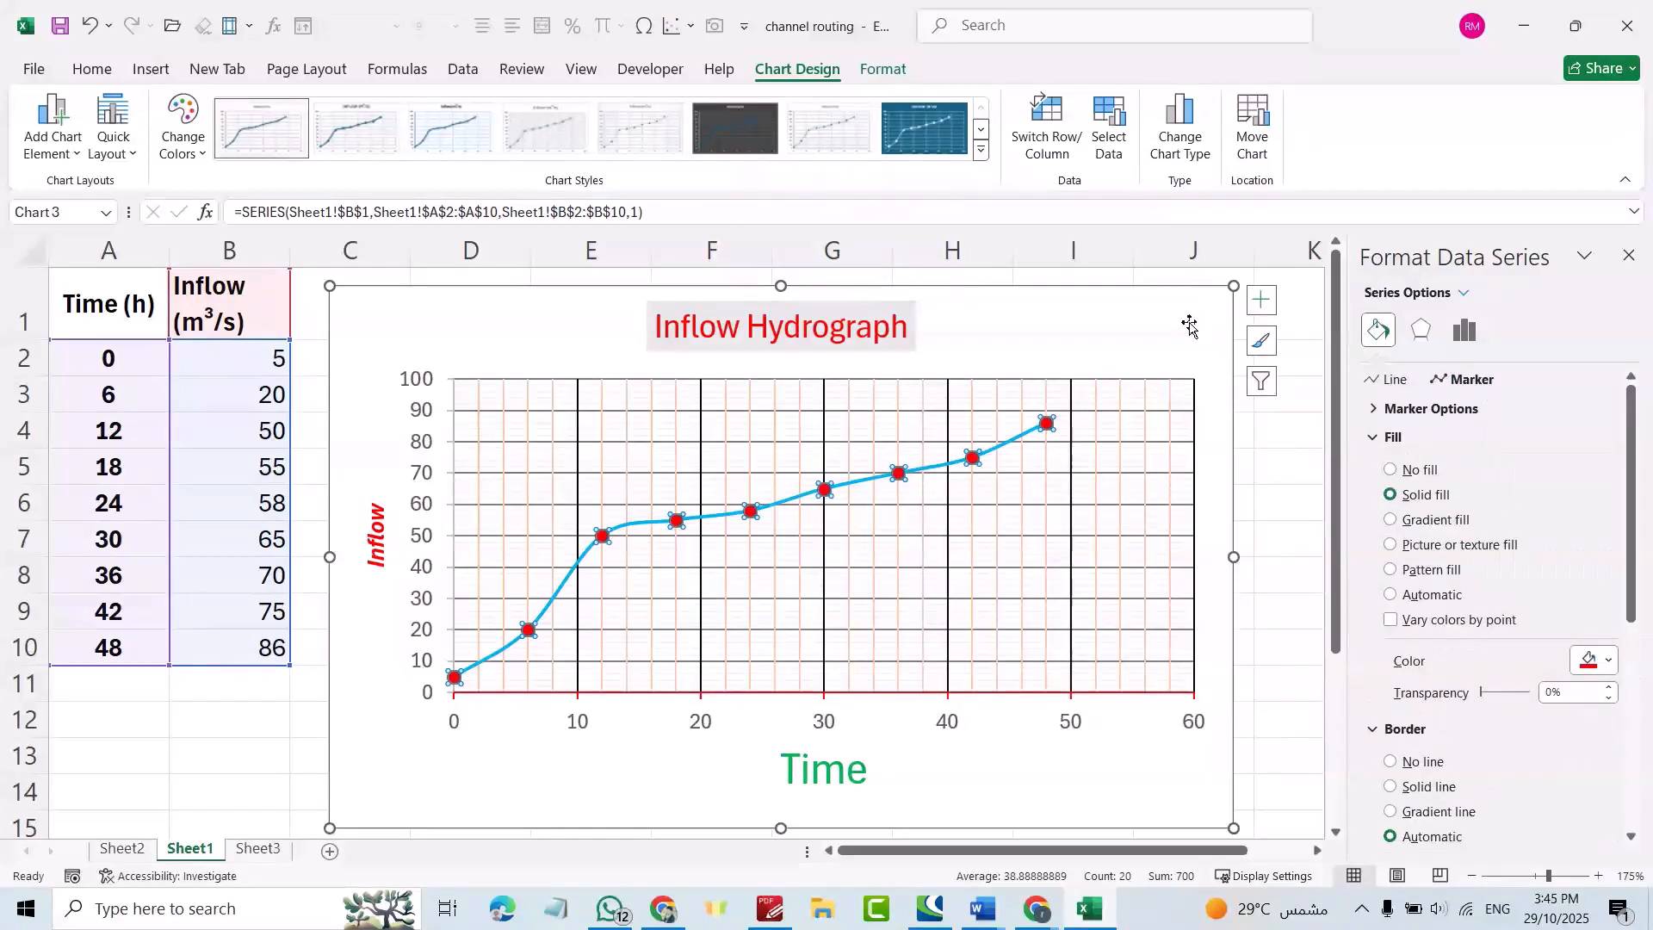
pyautogui.click(1392, 762)
pyautogui.click(1121, 341)
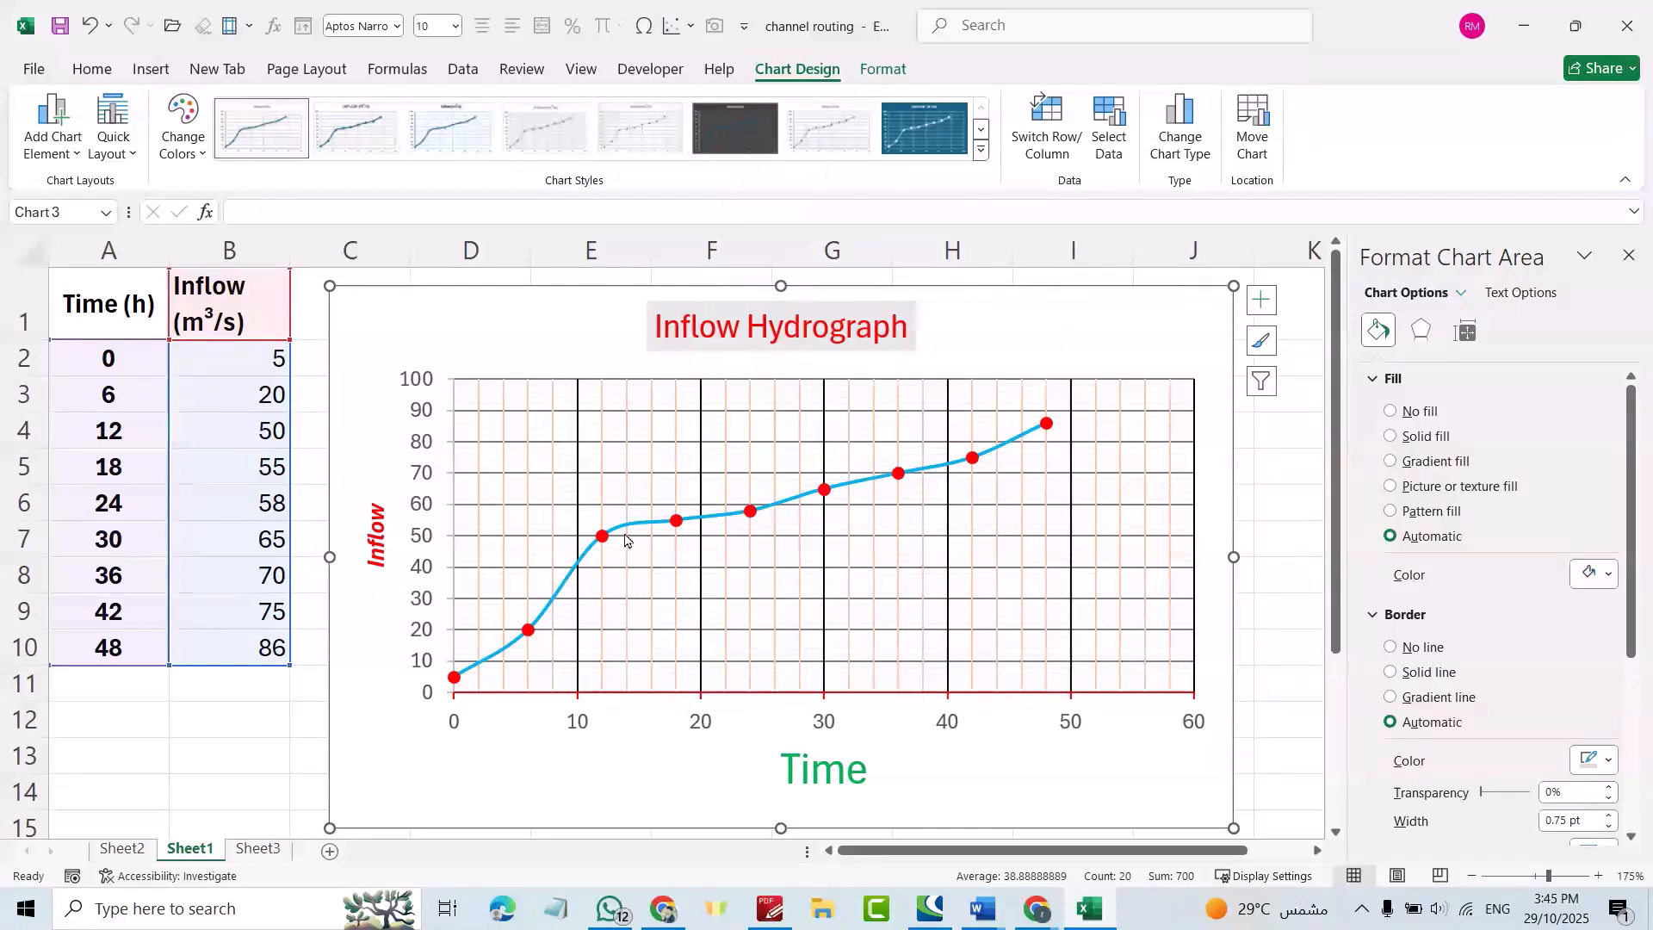
pyautogui.moveTo(629, 529)
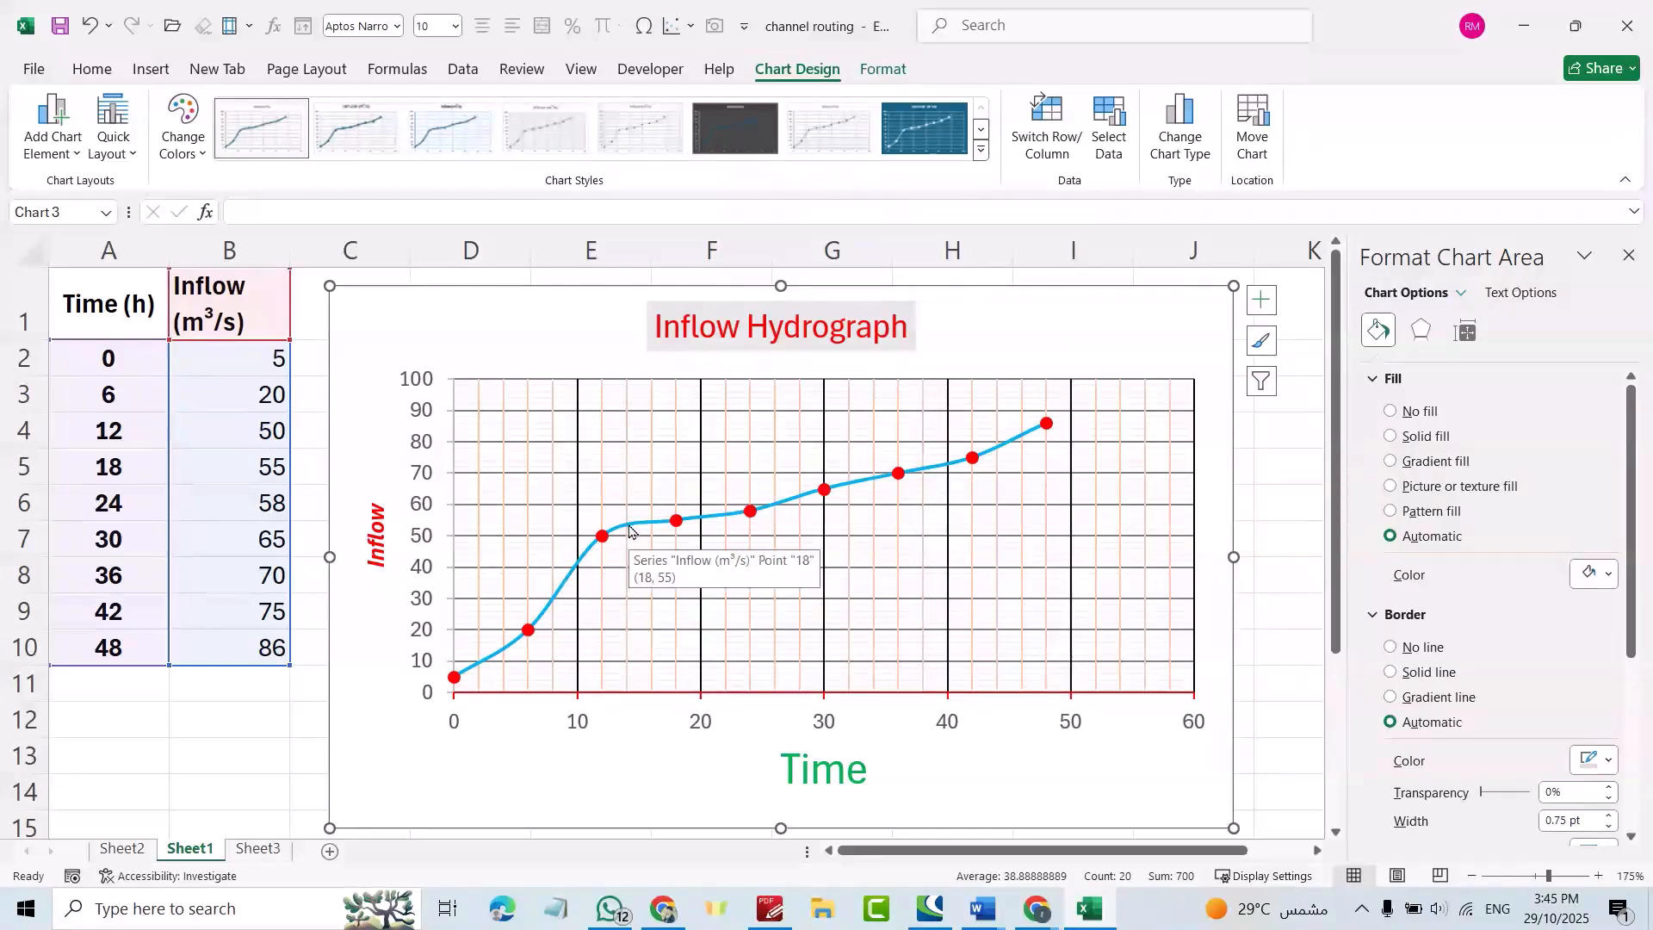
# Add a trendline to the inflow series, trying exponential and logarithmic types.
pyautogui.click(1628, 254)
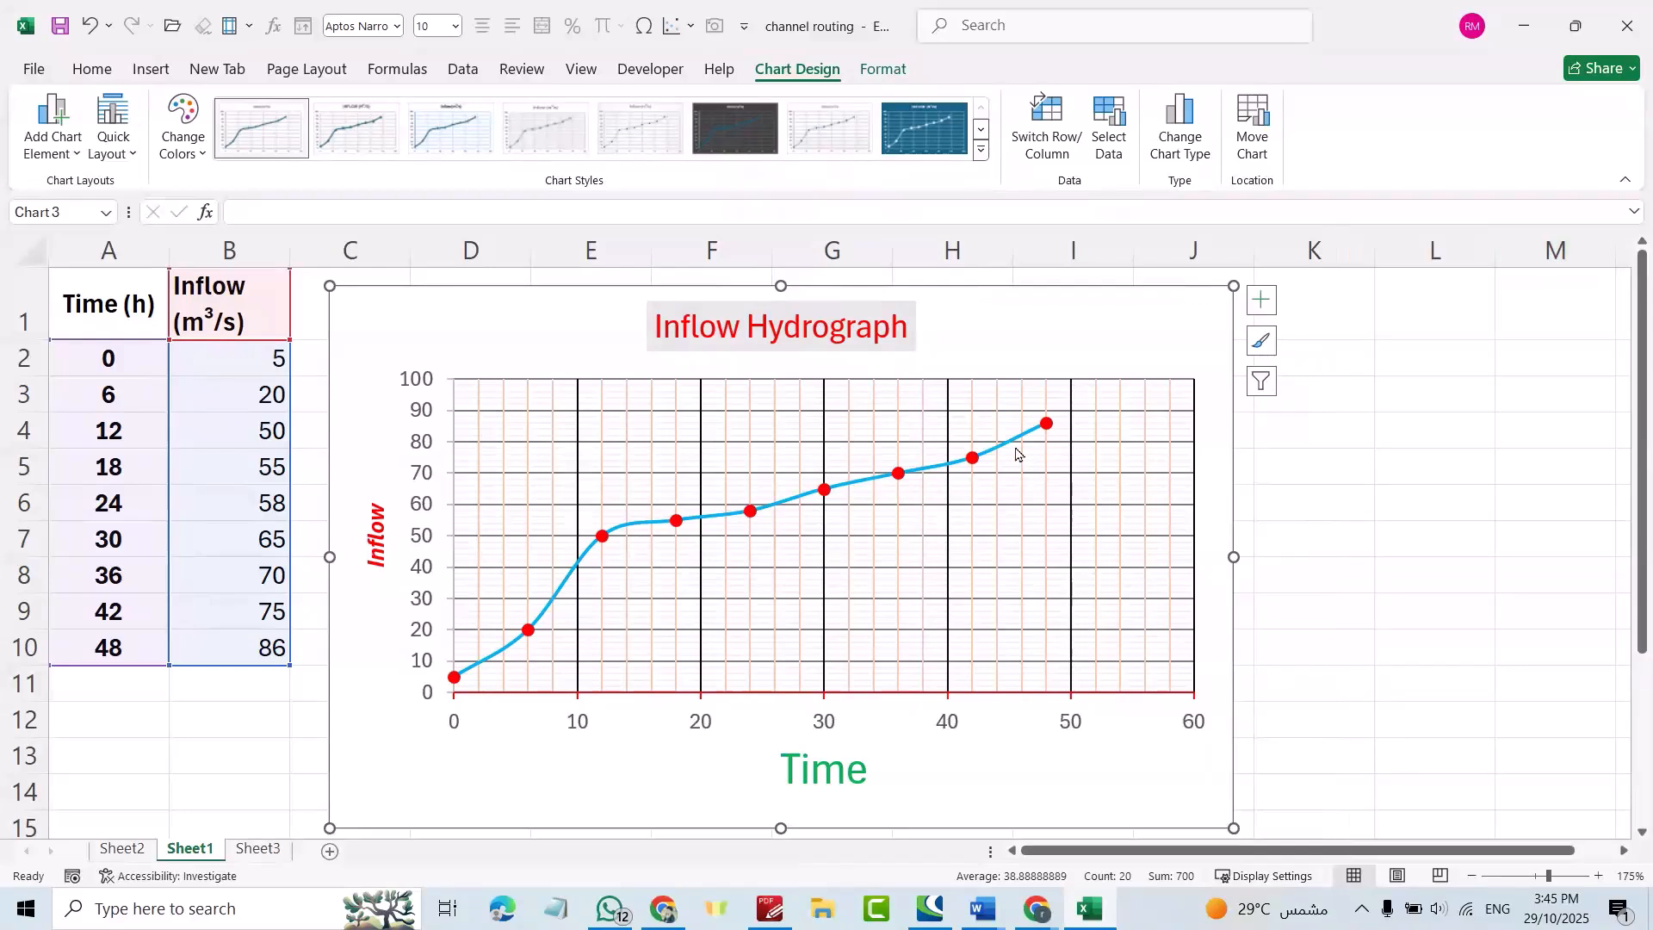
pyautogui.click(1013, 445)
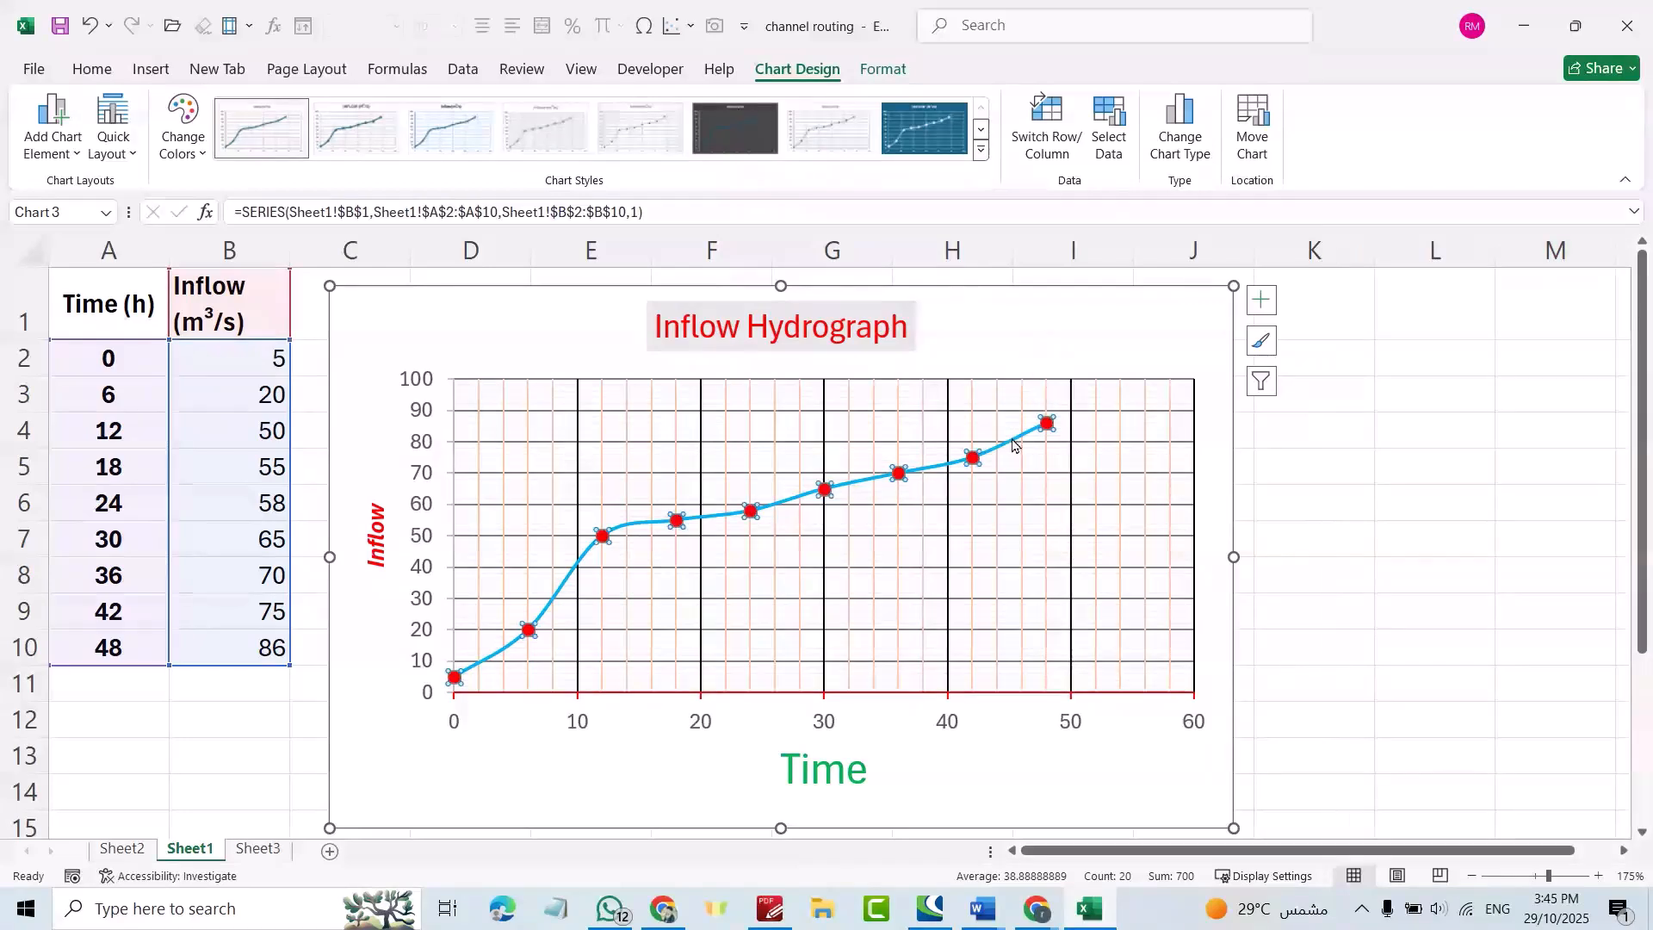
pyautogui.rightClick(1013, 445)
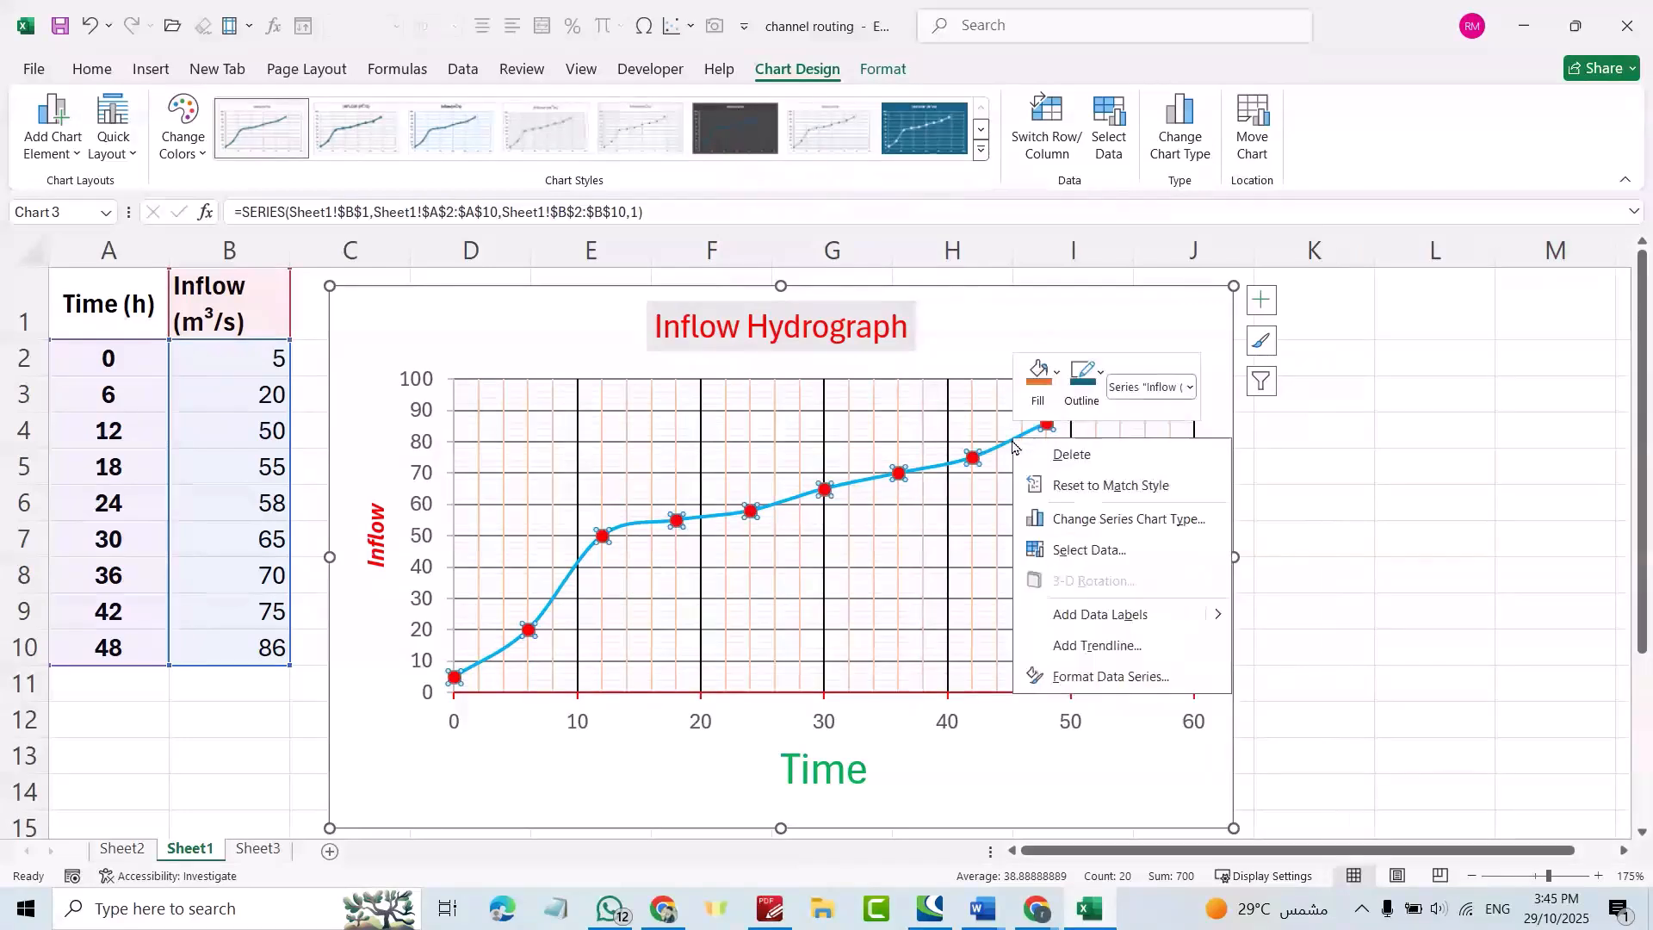
pyautogui.click(1109, 648)
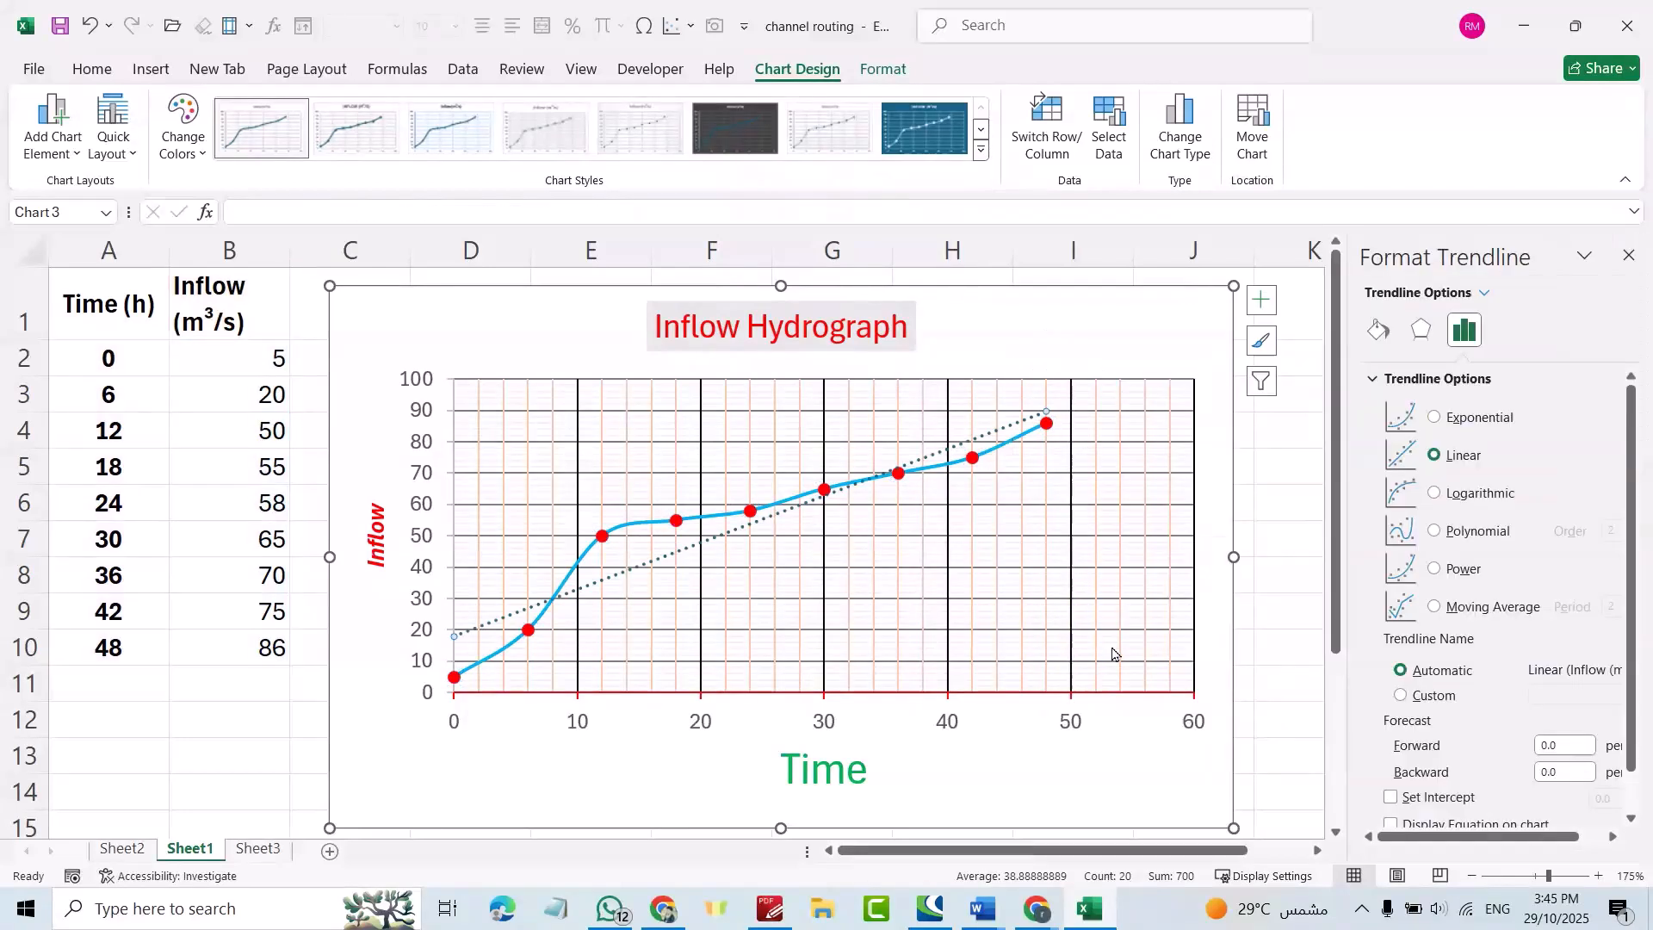
pyautogui.click(1435, 419)
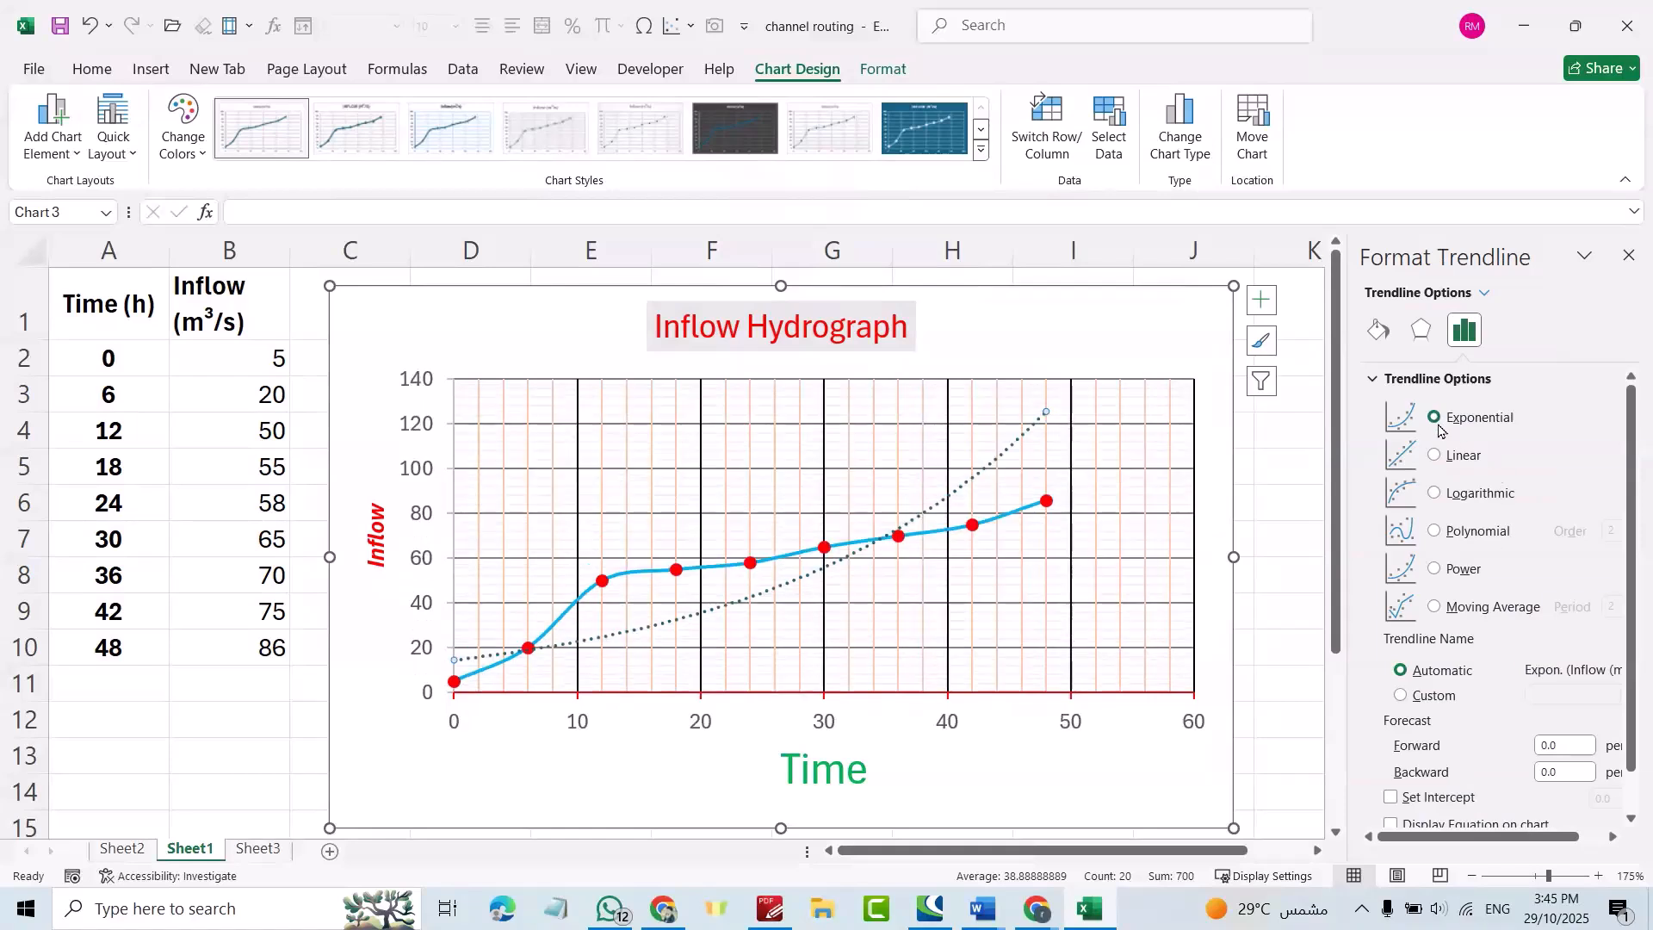
pyautogui.click(1436, 457)
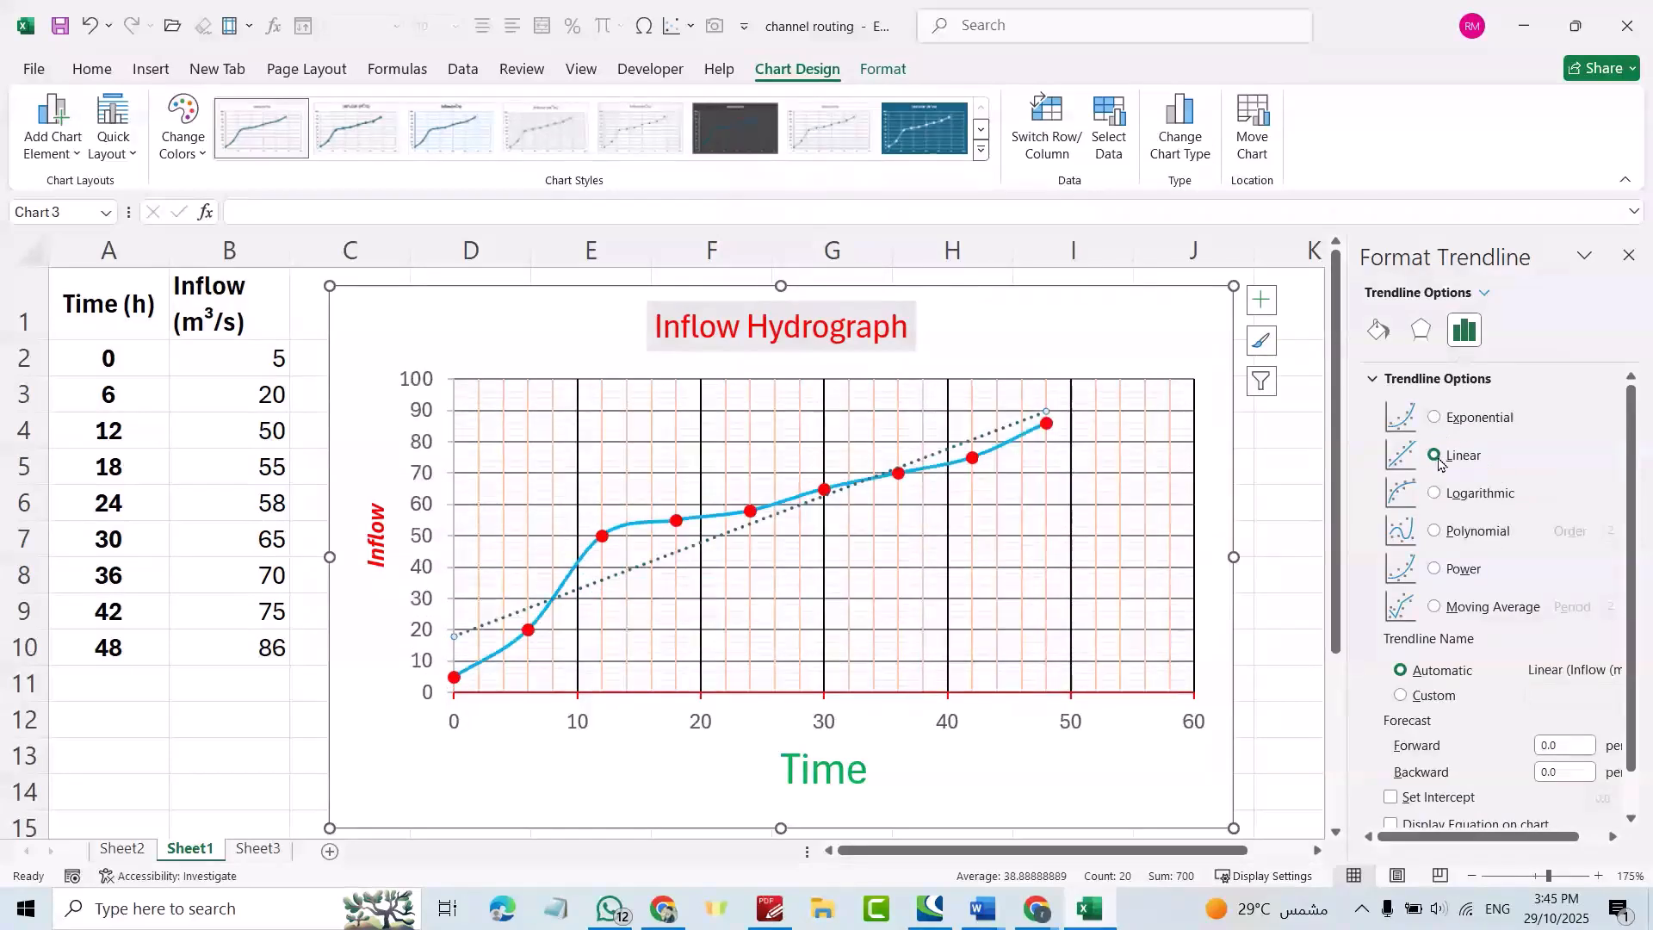
pyautogui.click(1435, 494)
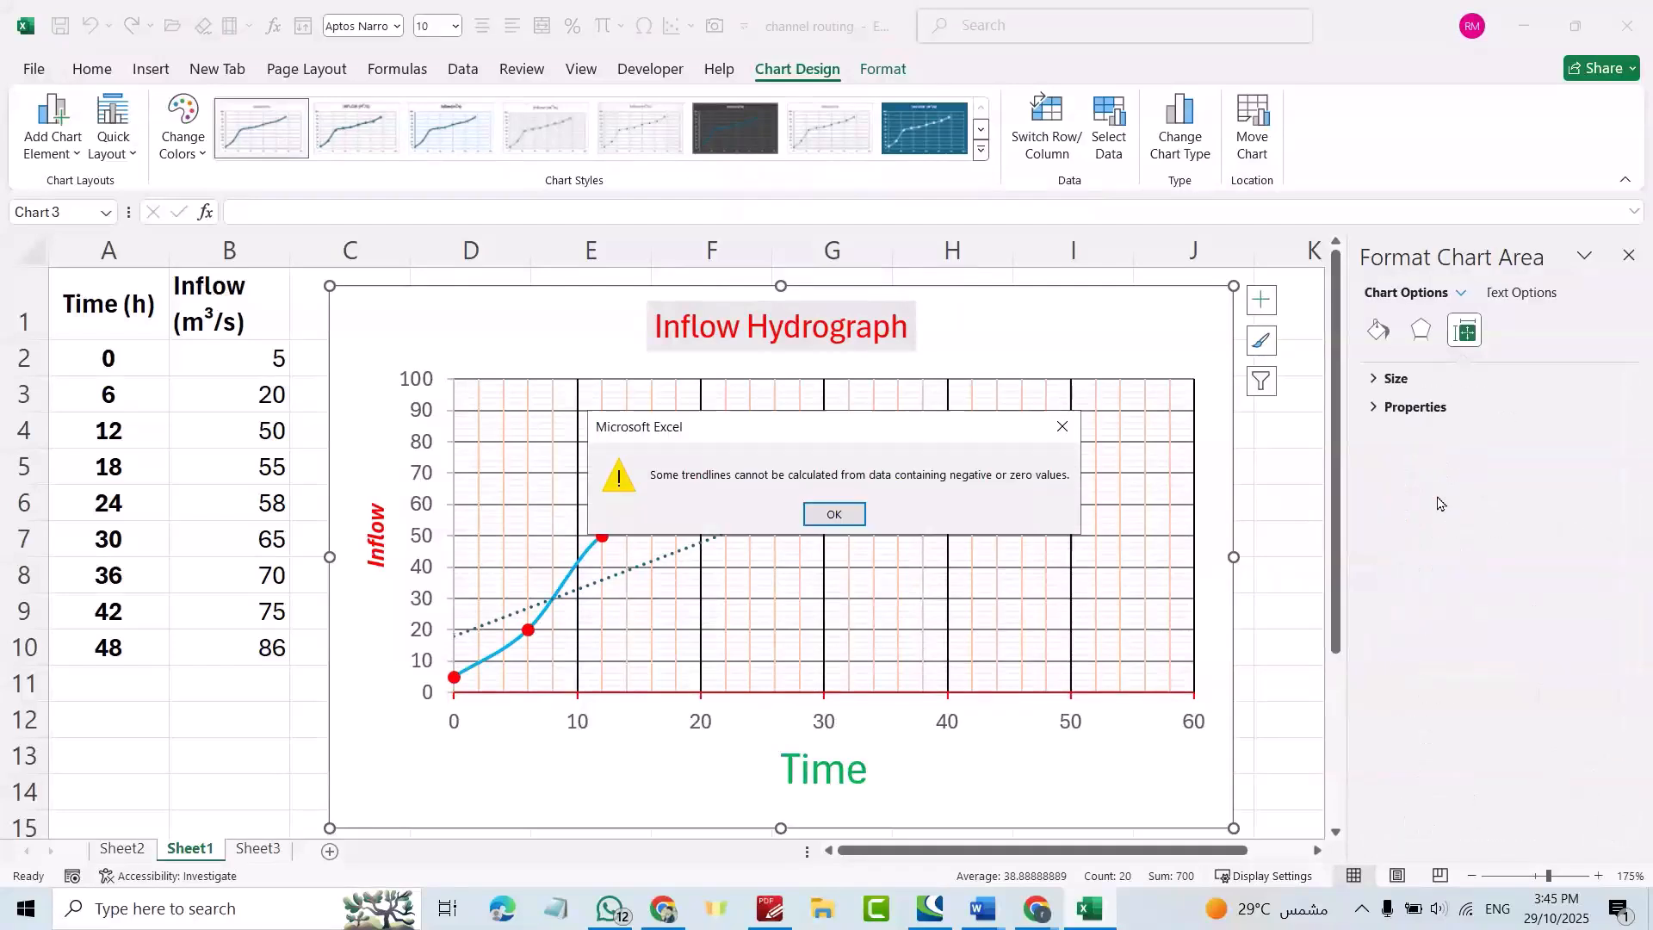
pyautogui.click(1063, 427)
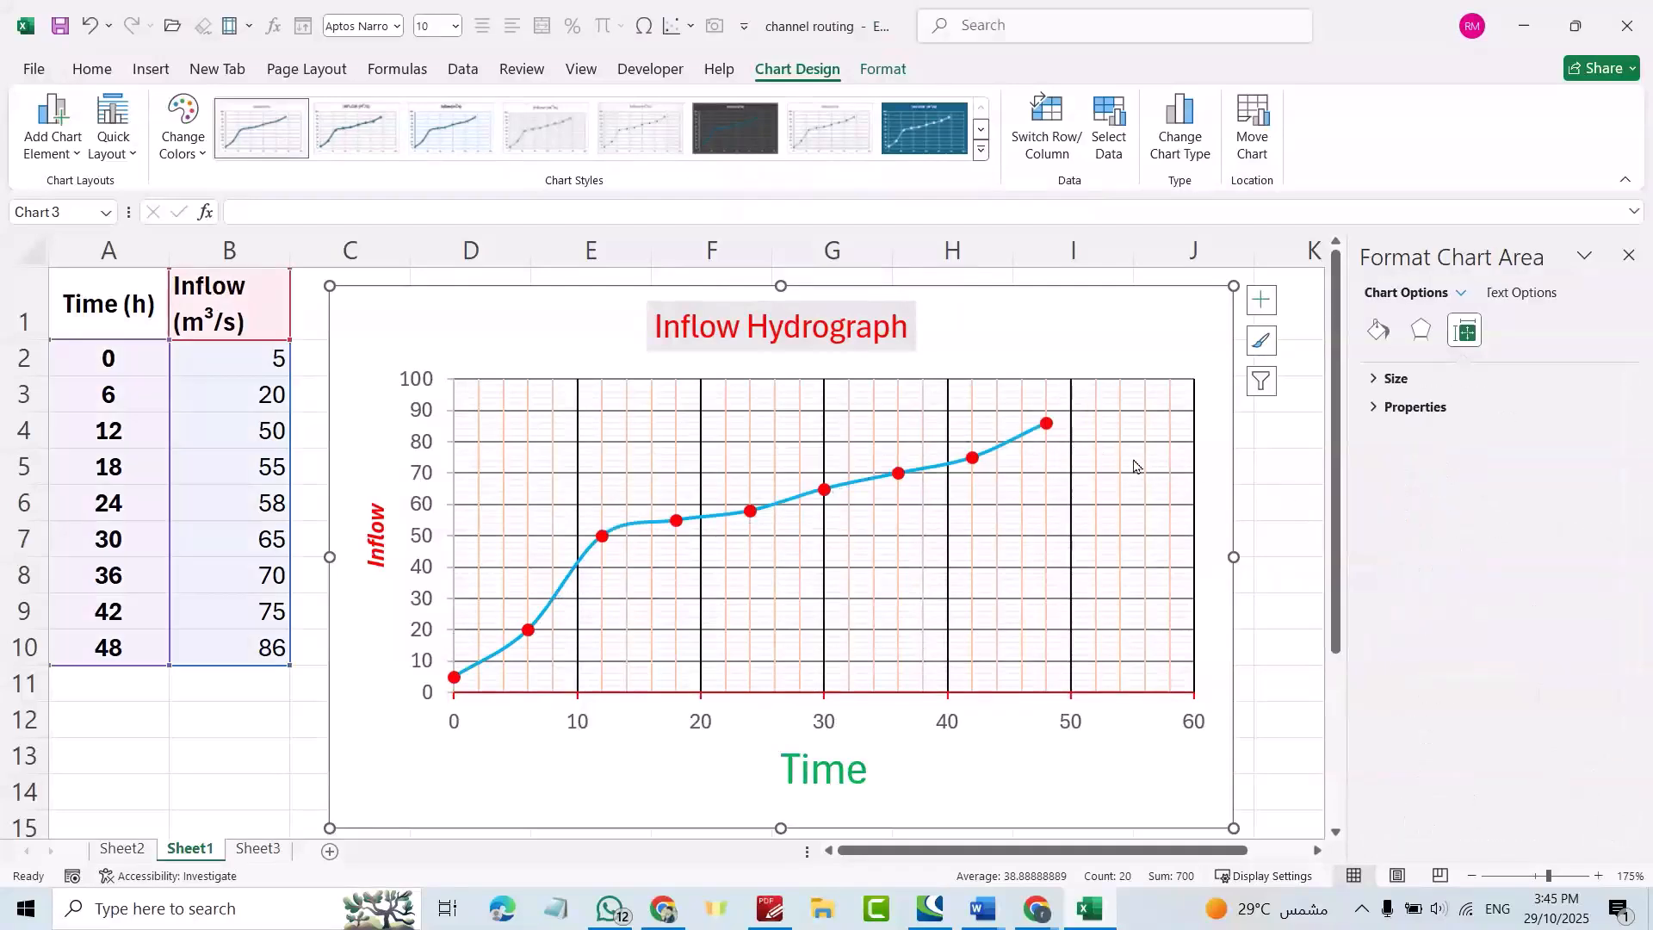
# Add a zero-intercept linear trendline showing y = 2.0221x and R² = 0.9545.
pyautogui.click(850, 484)
pyautogui.rightClick(850, 484)
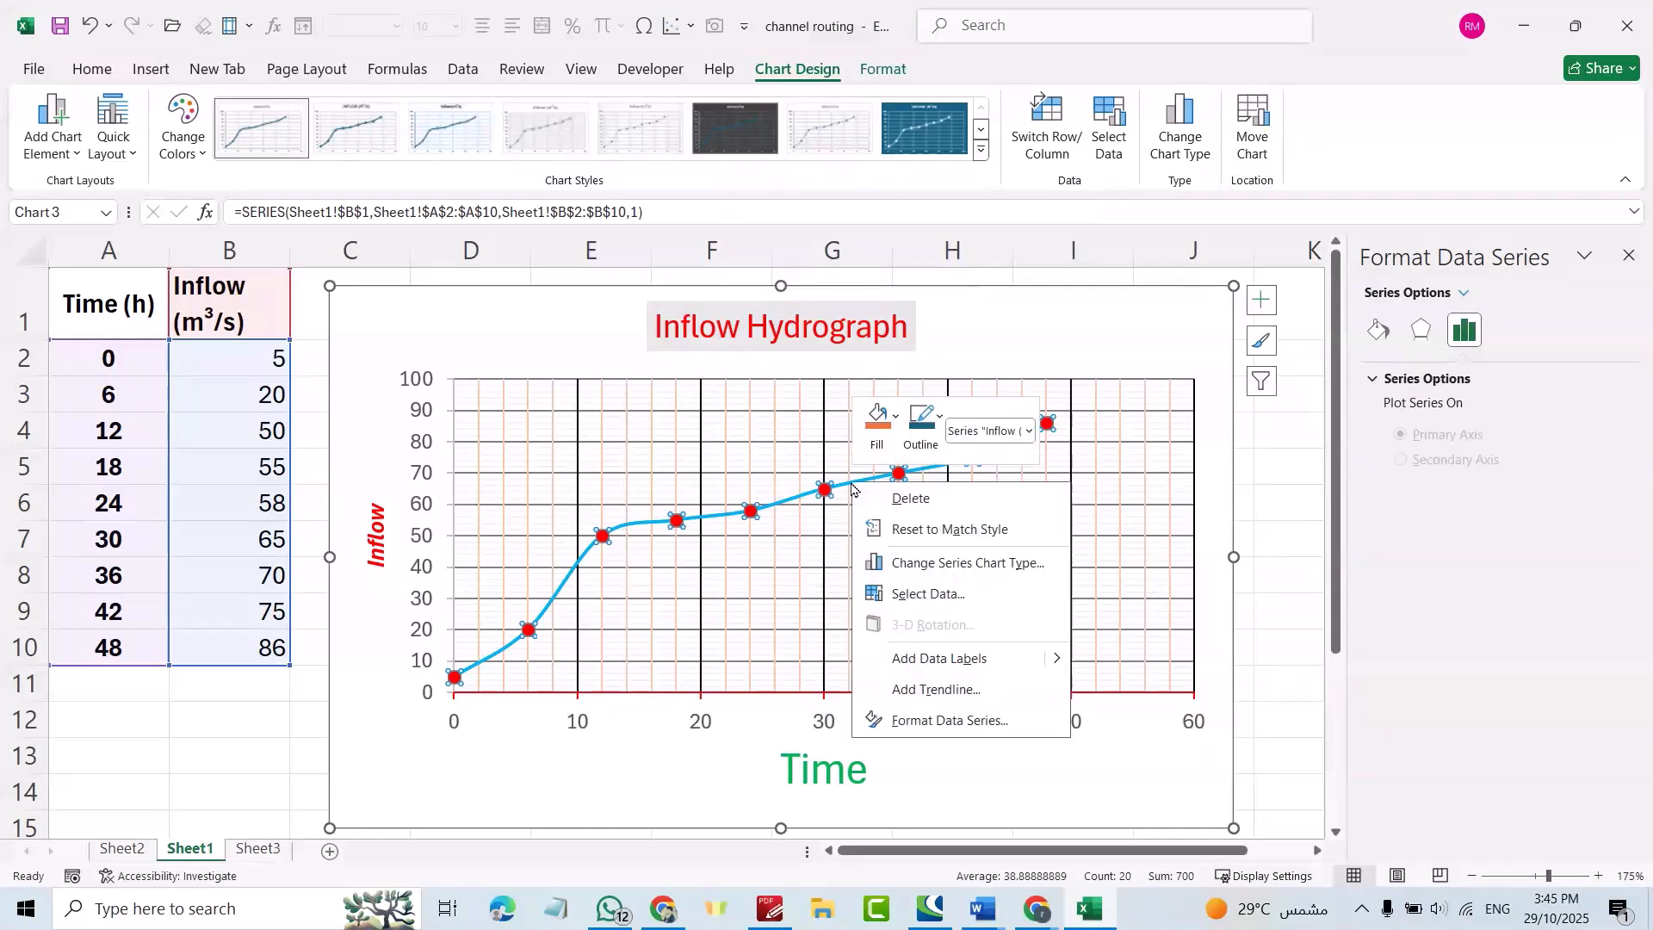
pyautogui.click(930, 689)
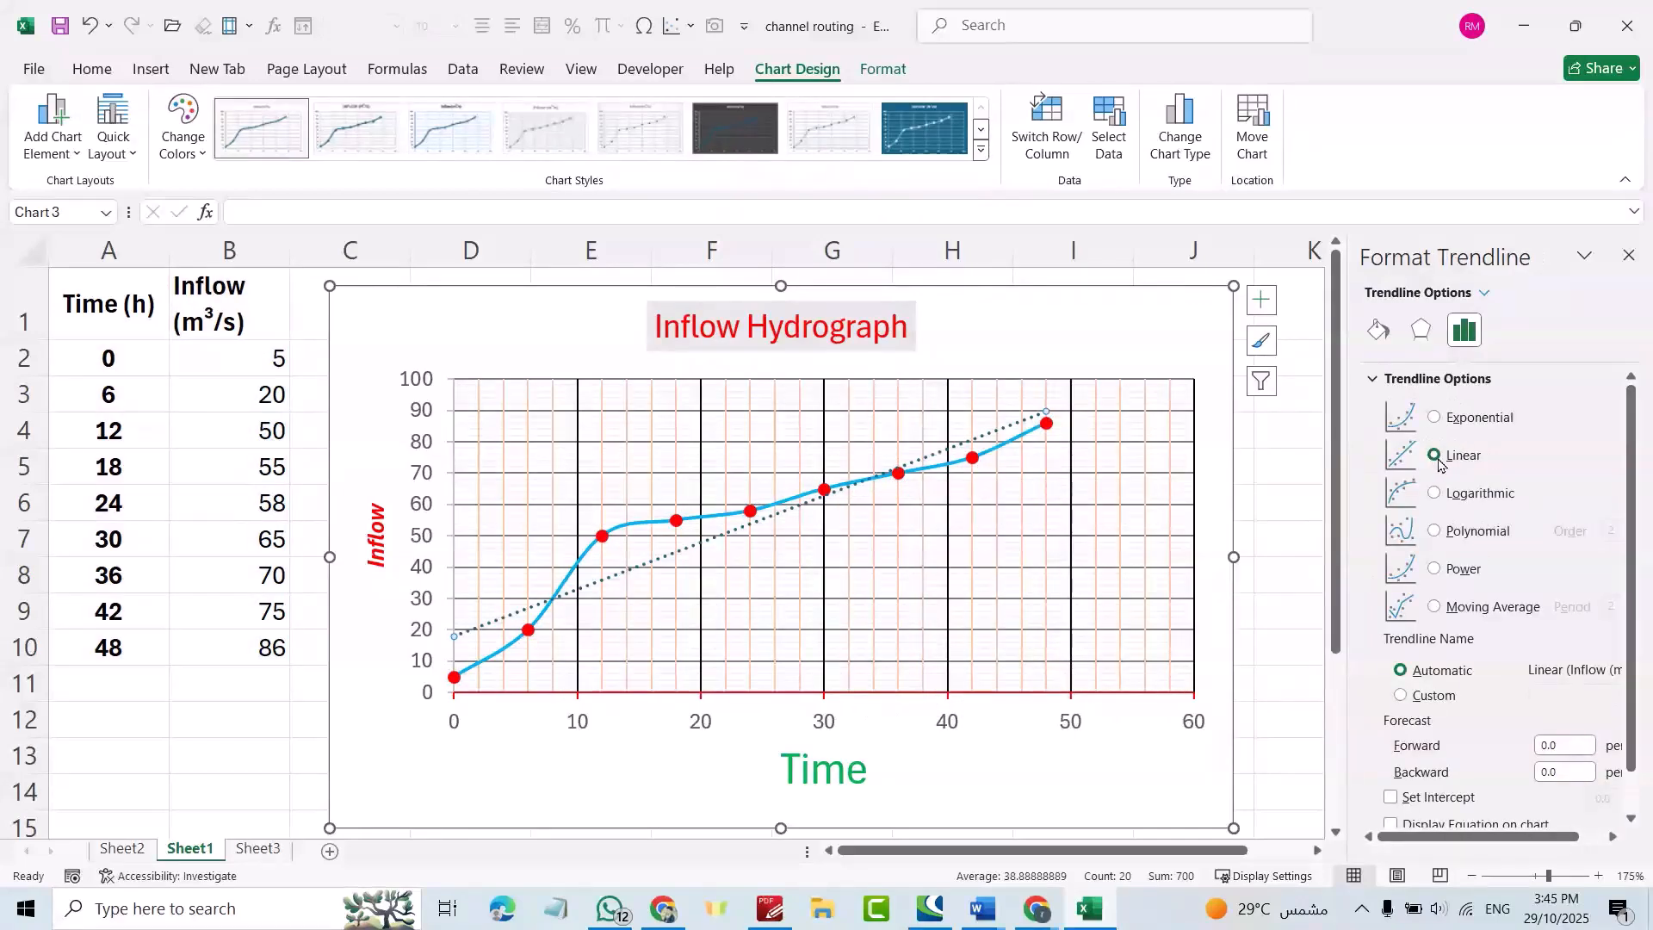
pyautogui.scroll(-1, 1464, 719)
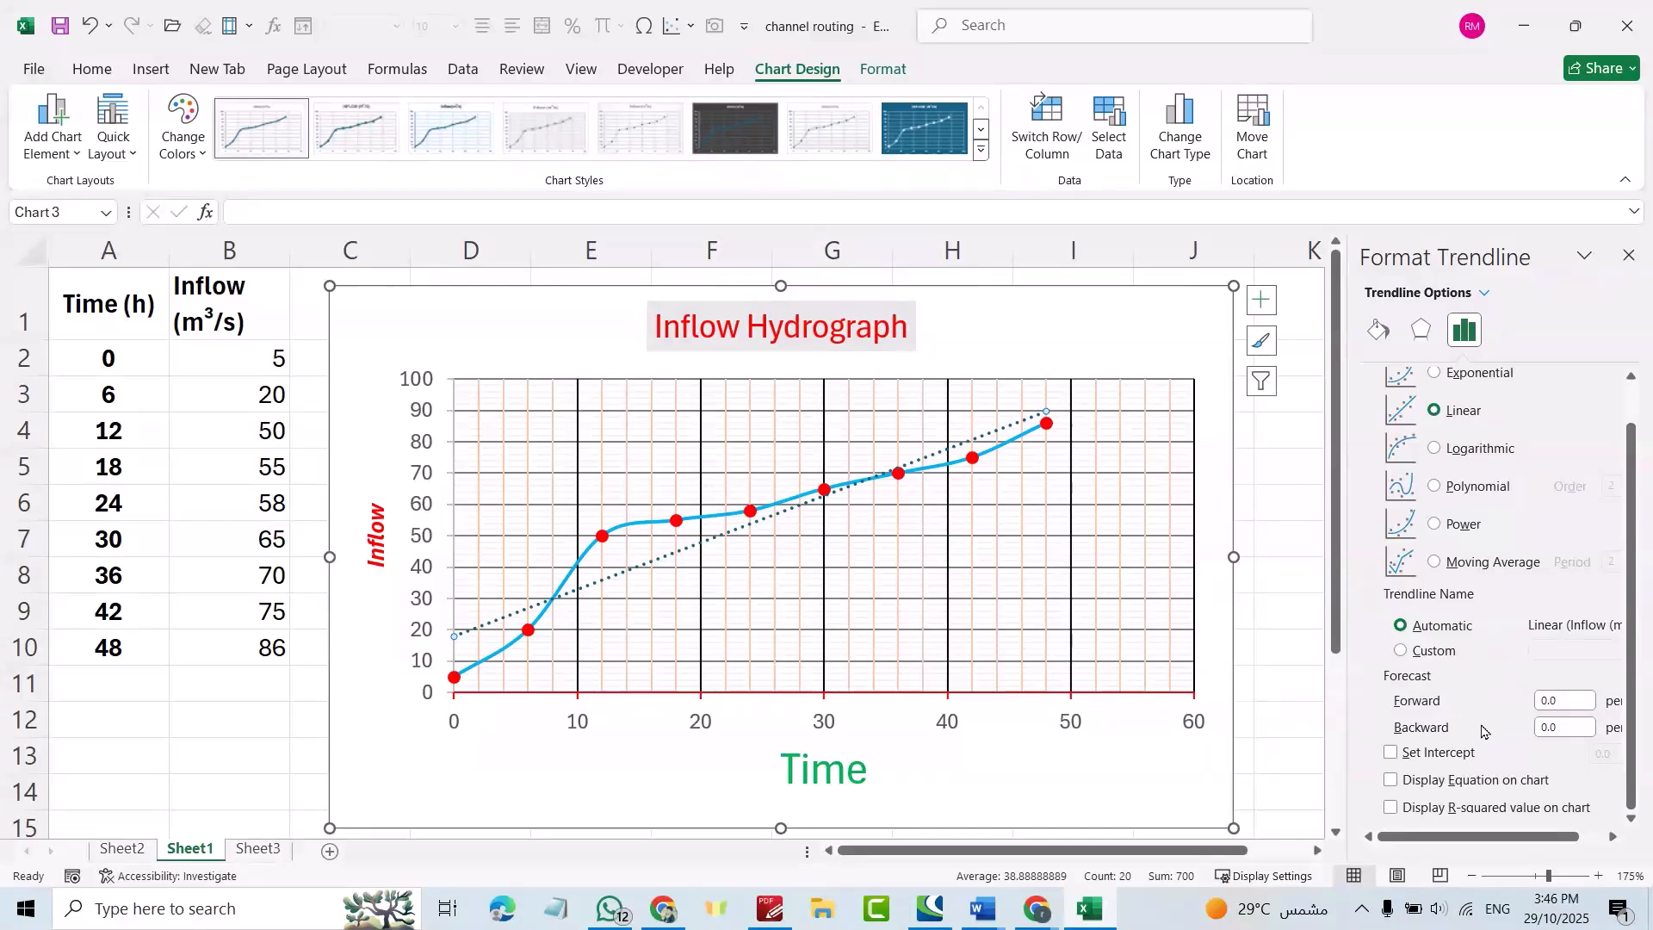
pyautogui.click(1391, 753)
pyautogui.click(1391, 780)
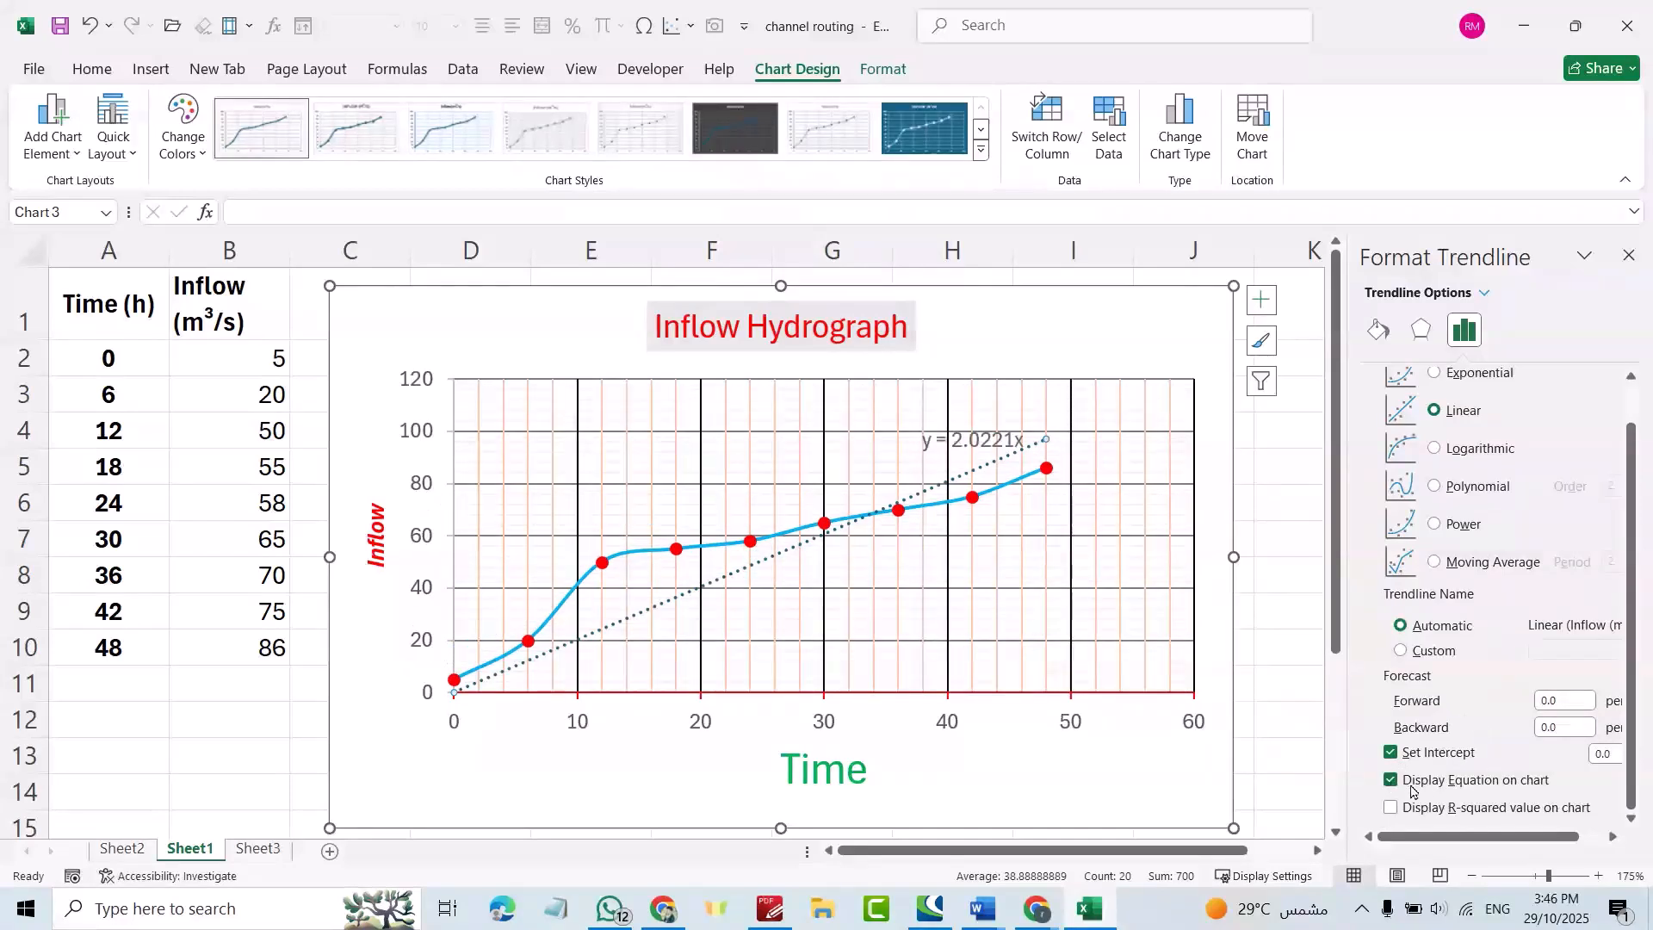
pyautogui.click(1391, 808)
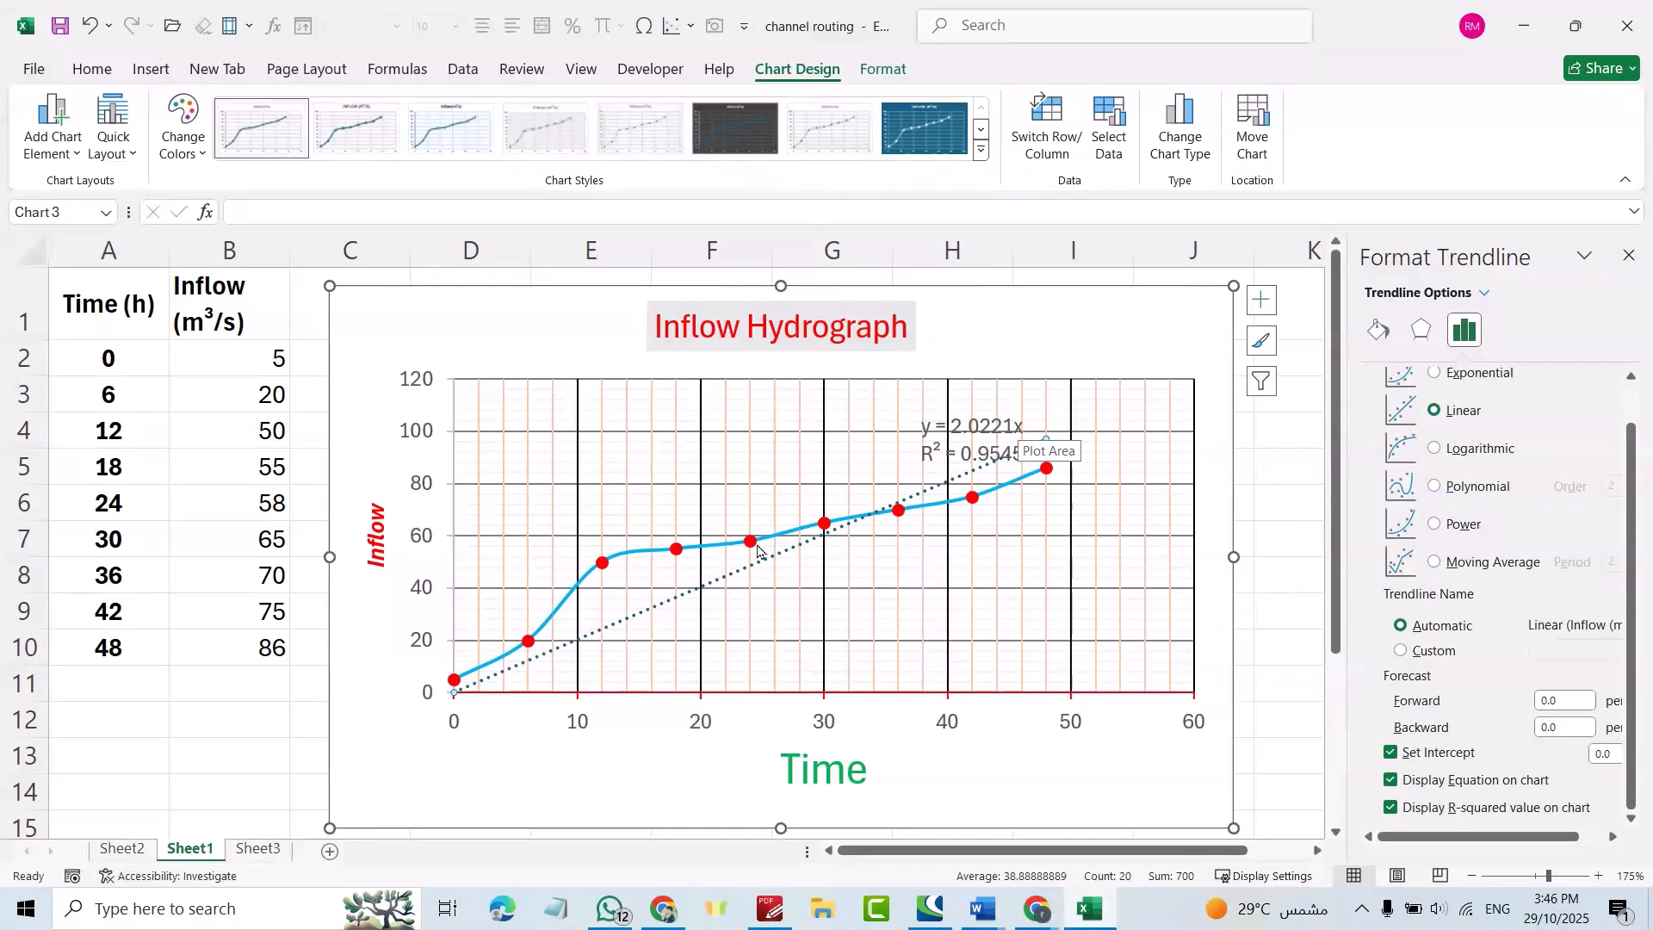
pyautogui.click(1274, 456)
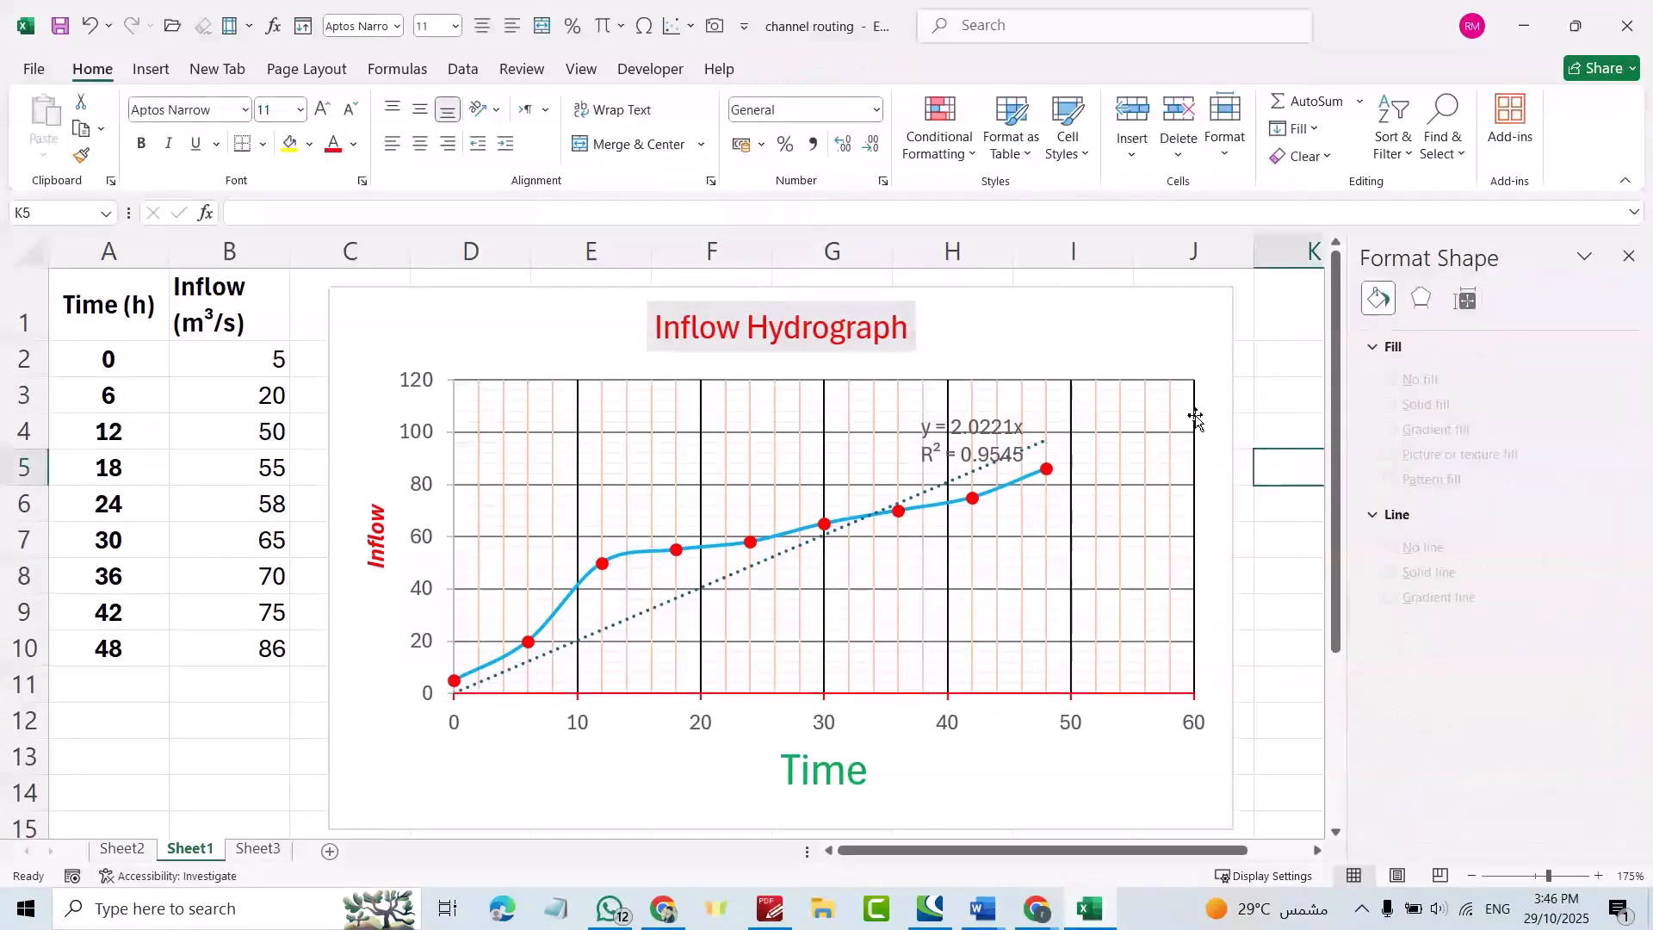